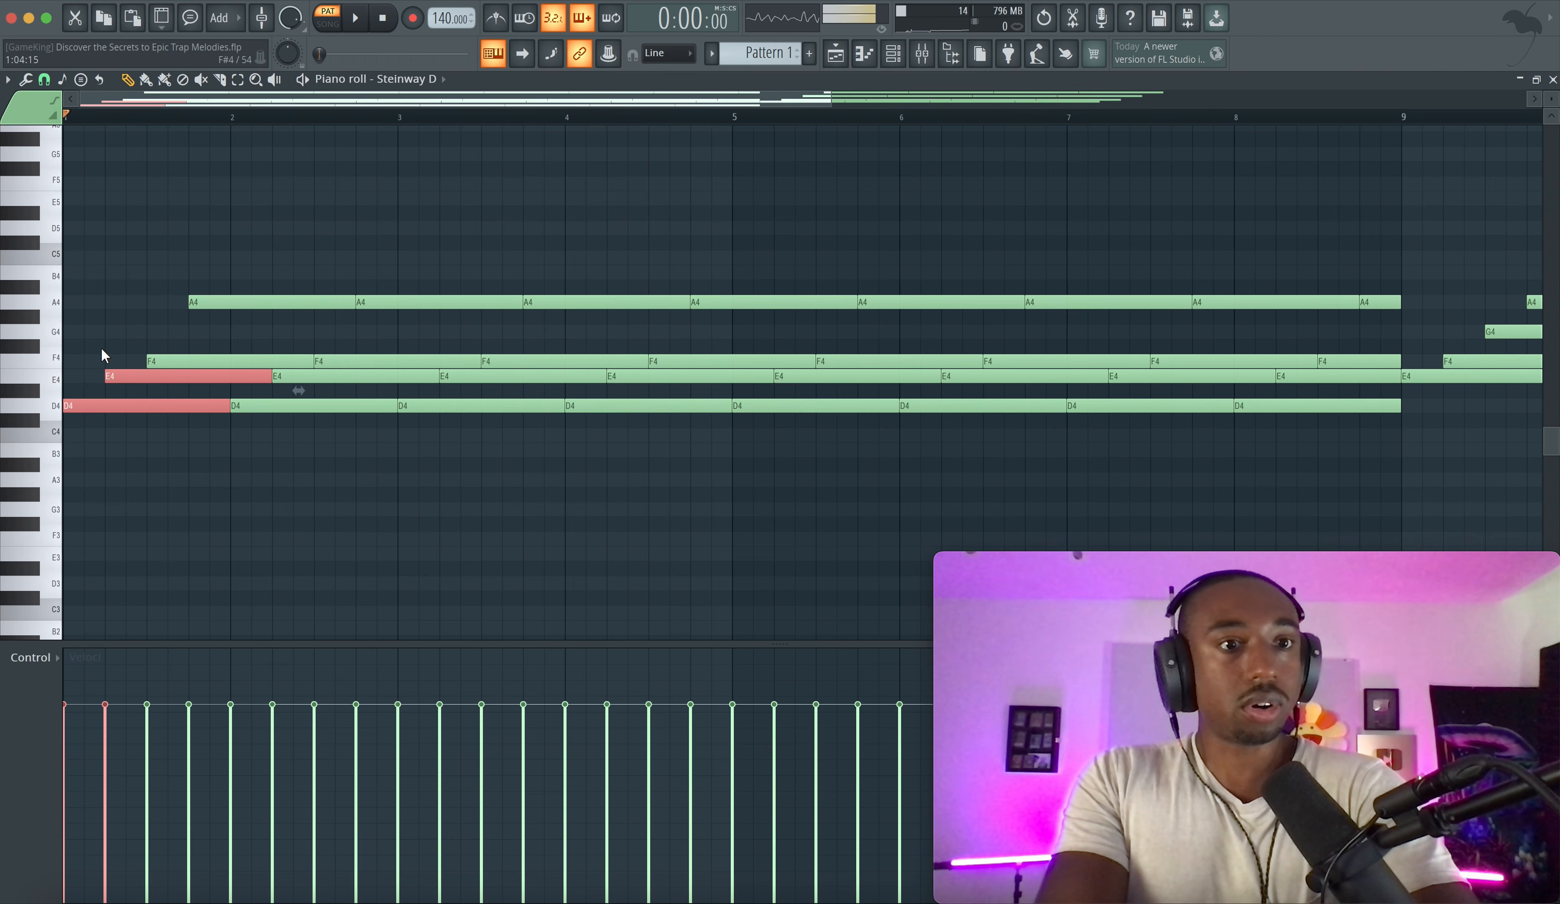
# - Review the existing Pattern 1 chord progression in the piano roll, selecting notes and playing it back
pyautogui.moveTo(101, 347); pyautogui.dragTo(135, 390)
pyautogui.moveTo(227, 304); pyautogui.dragTo(166, 436)
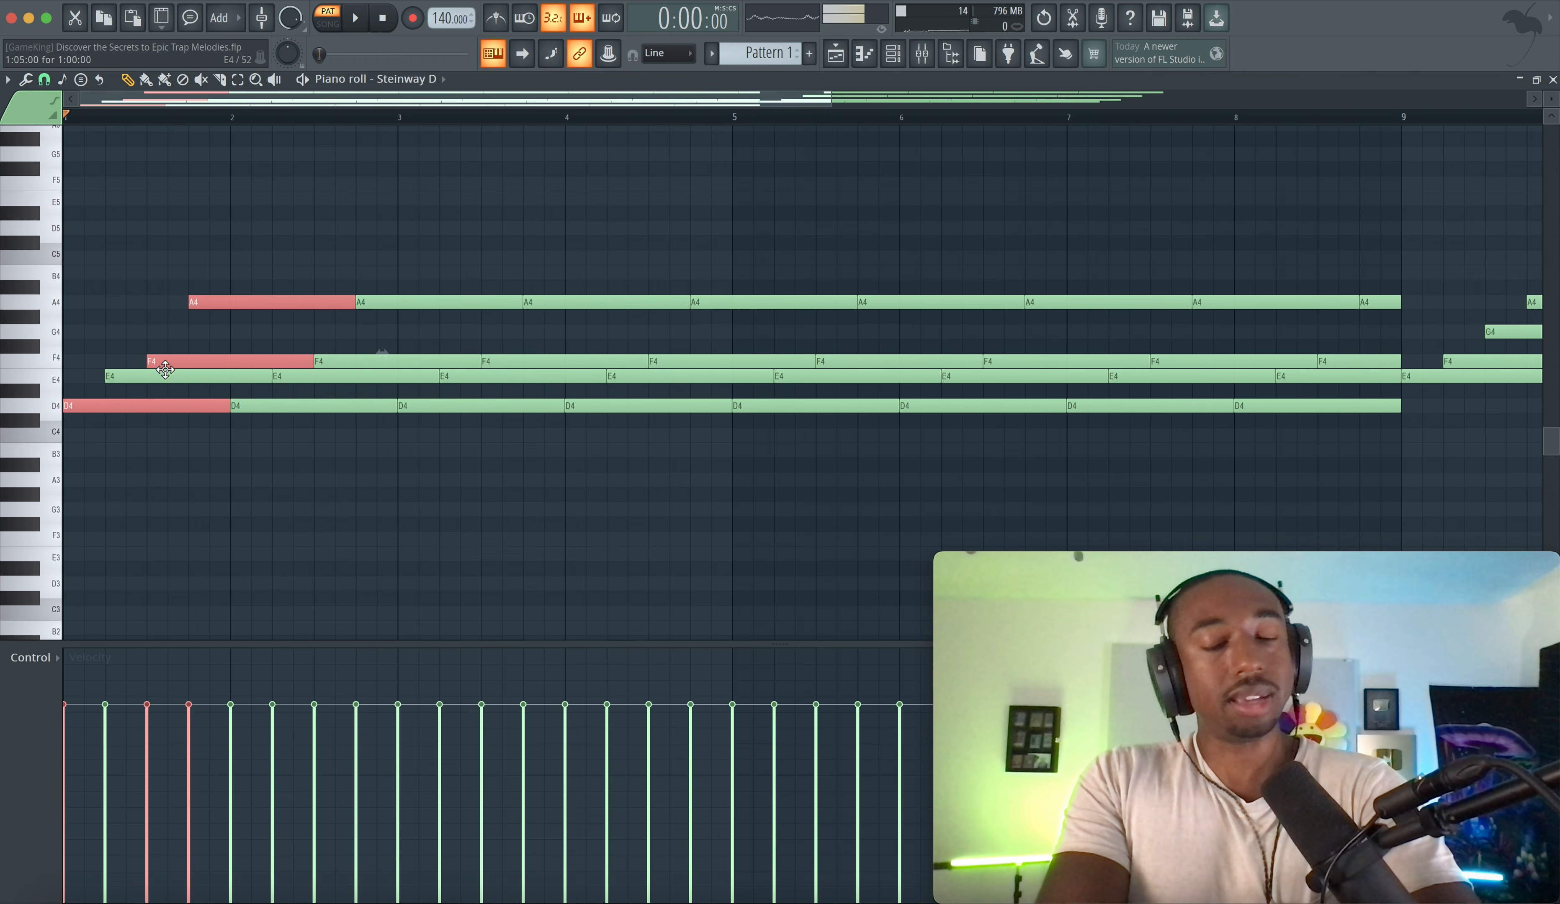
pyautogui.keyDown('super'); pyautogui.click(157, 454); pyautogui.keyUp('super')
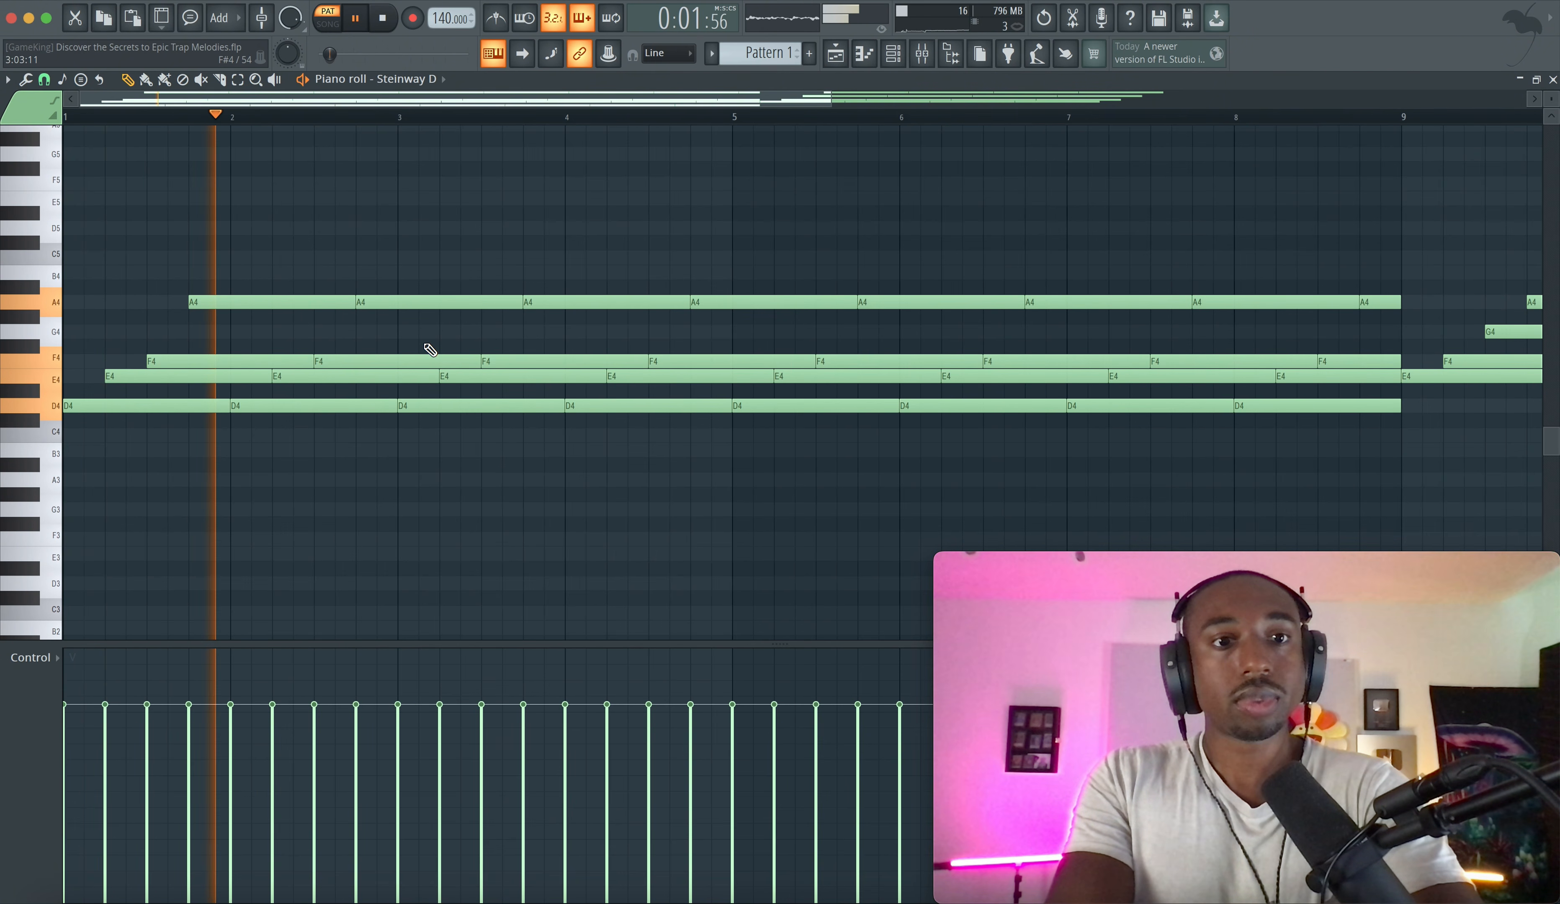
pyautogui.scroll(-2, 421, 356)
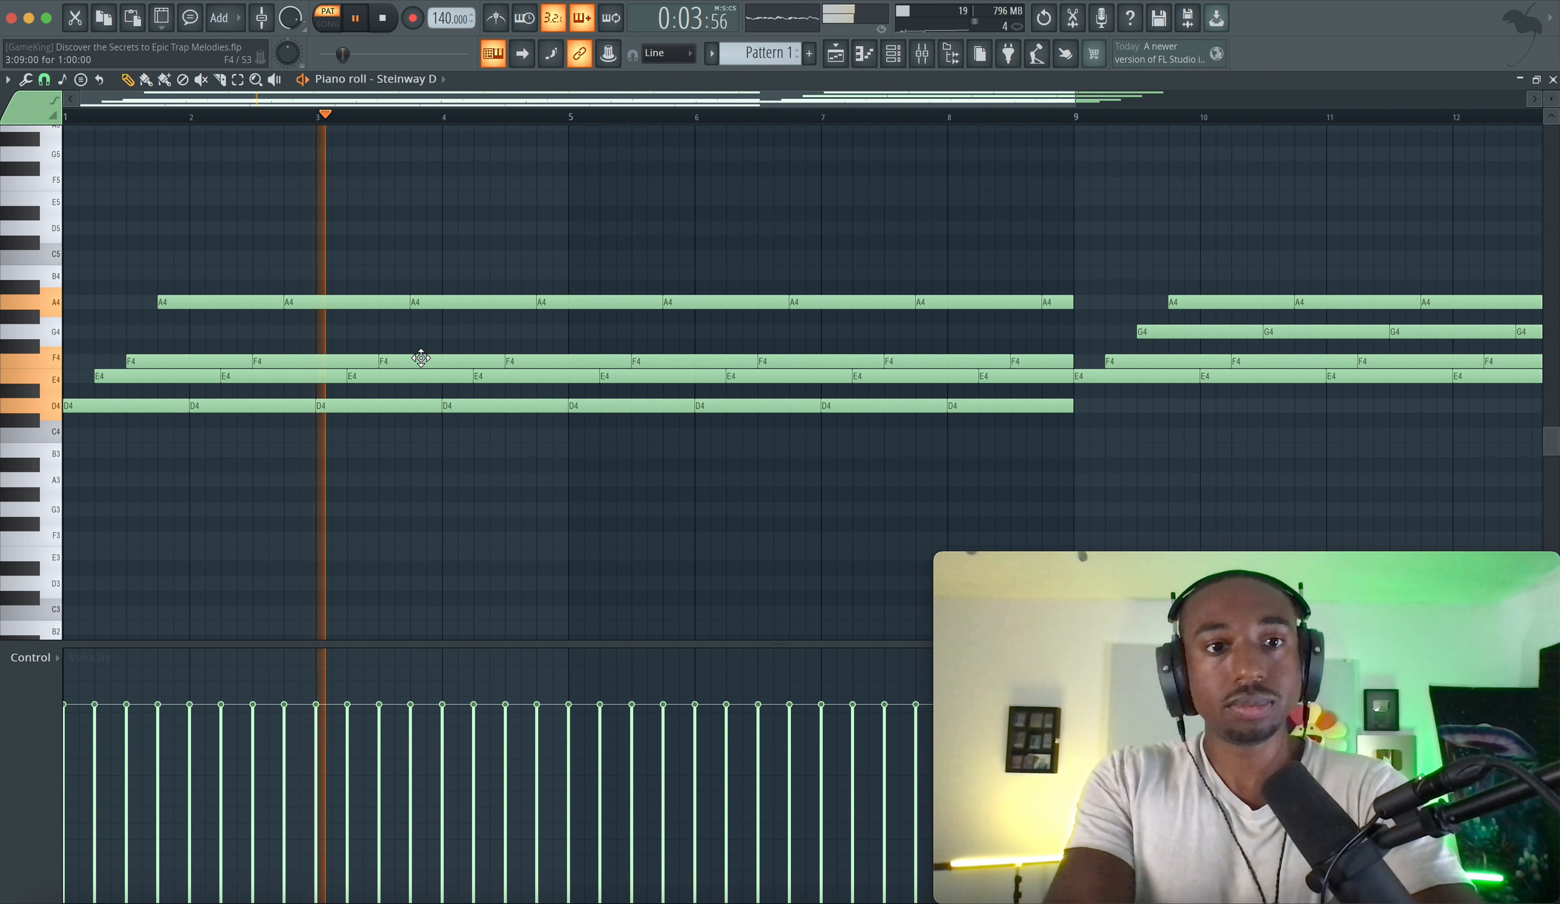
pyautogui.scroll(-3, 419, 357)
pyautogui.scroll(1, 448, 354)
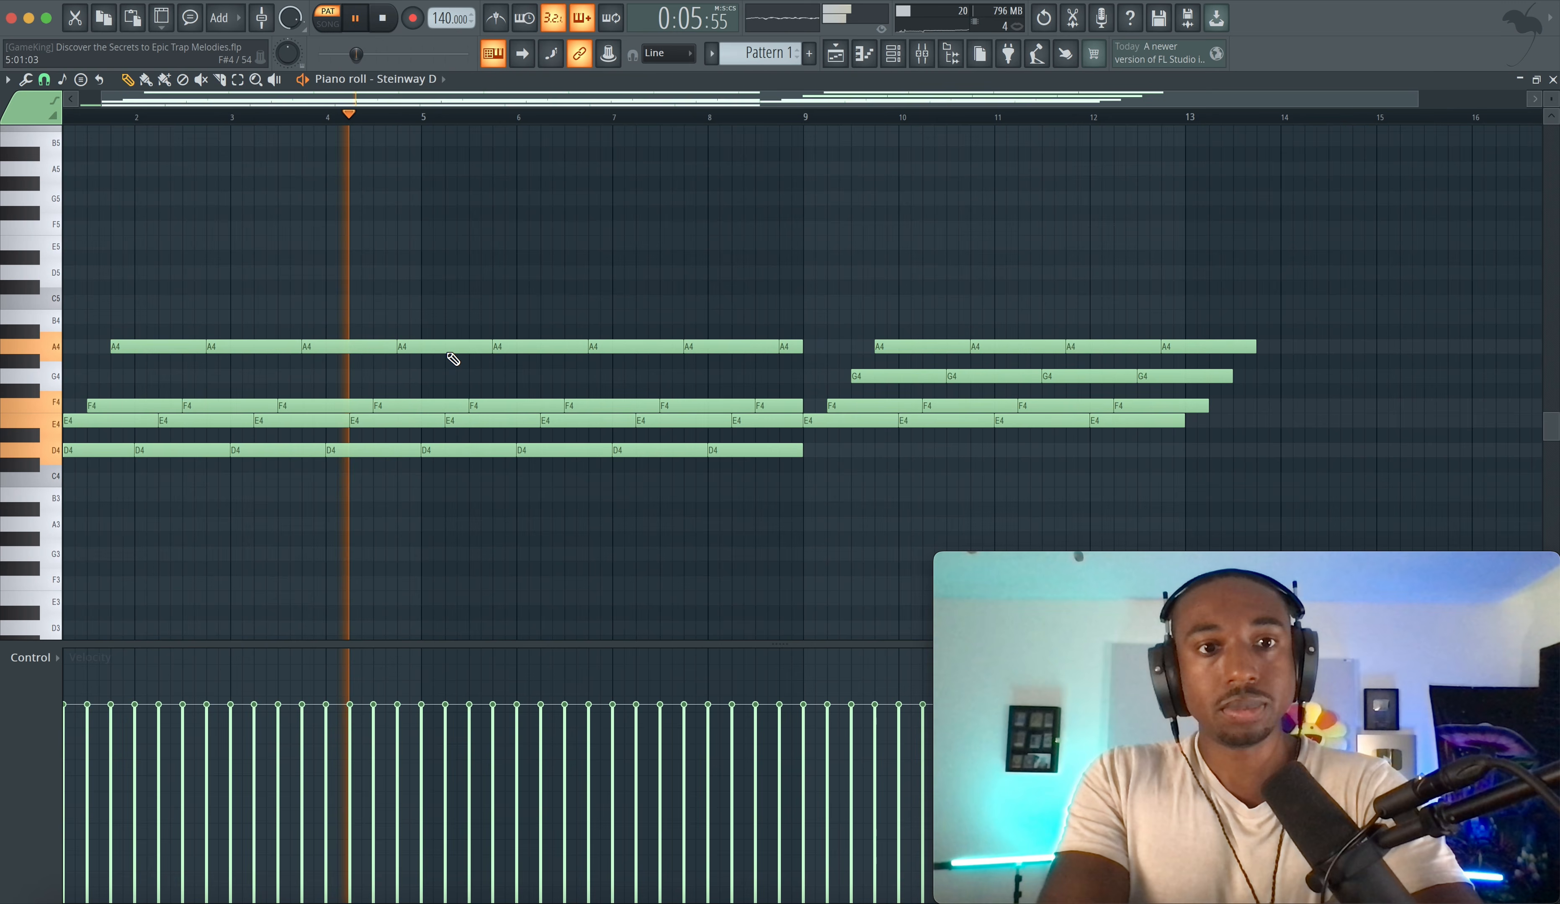
pyautogui.press('space')
pyautogui.hscroll(4, 639, 391)
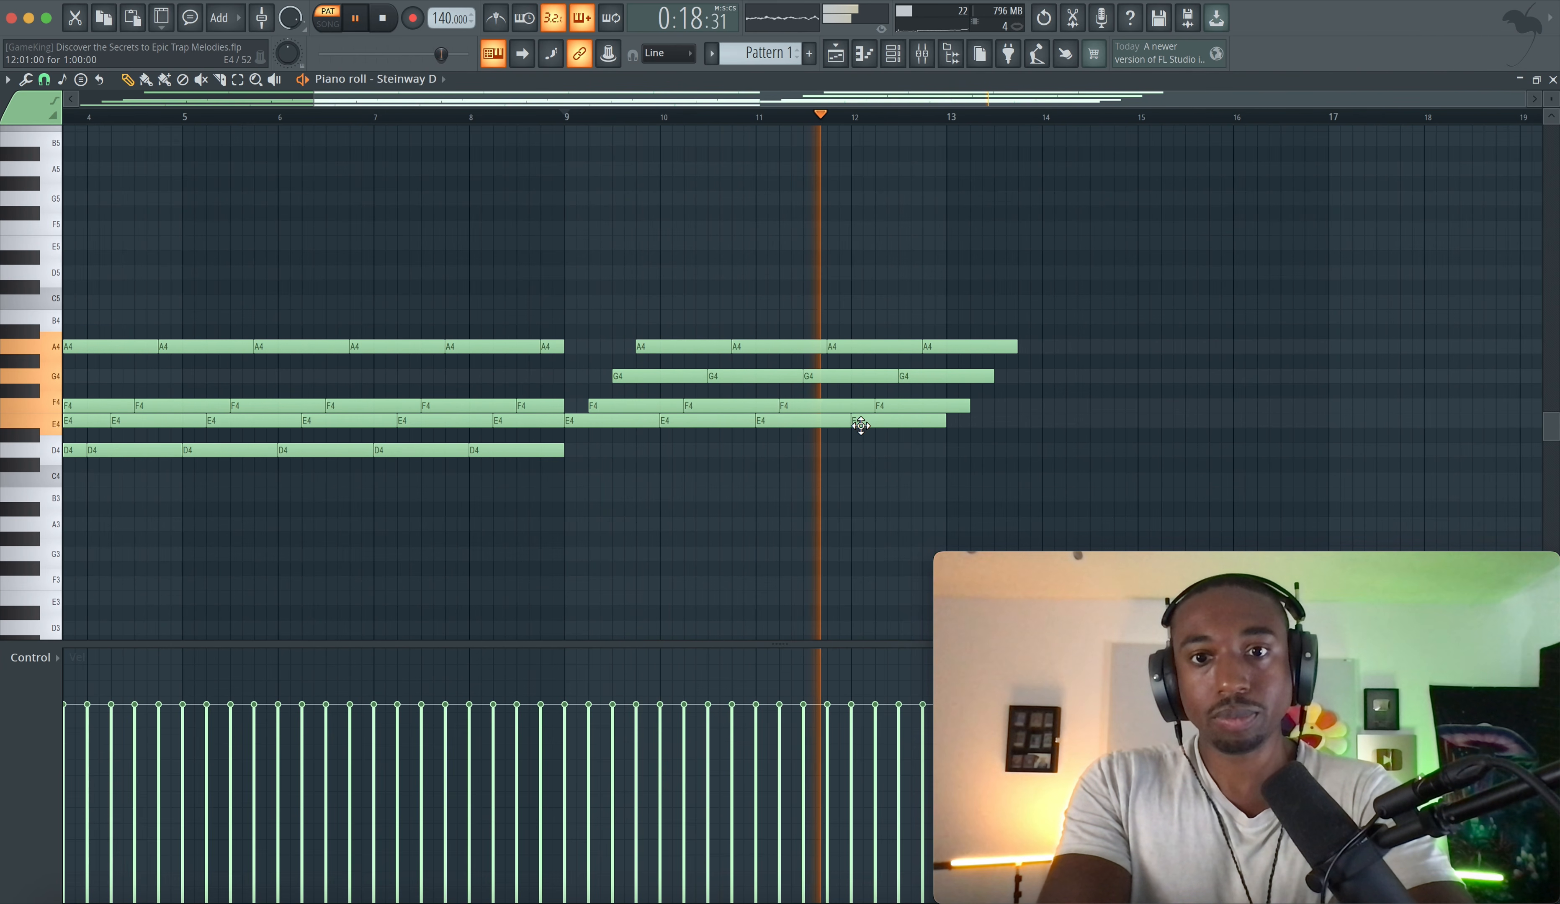
pyautogui.hscroll(-3, 860, 425)
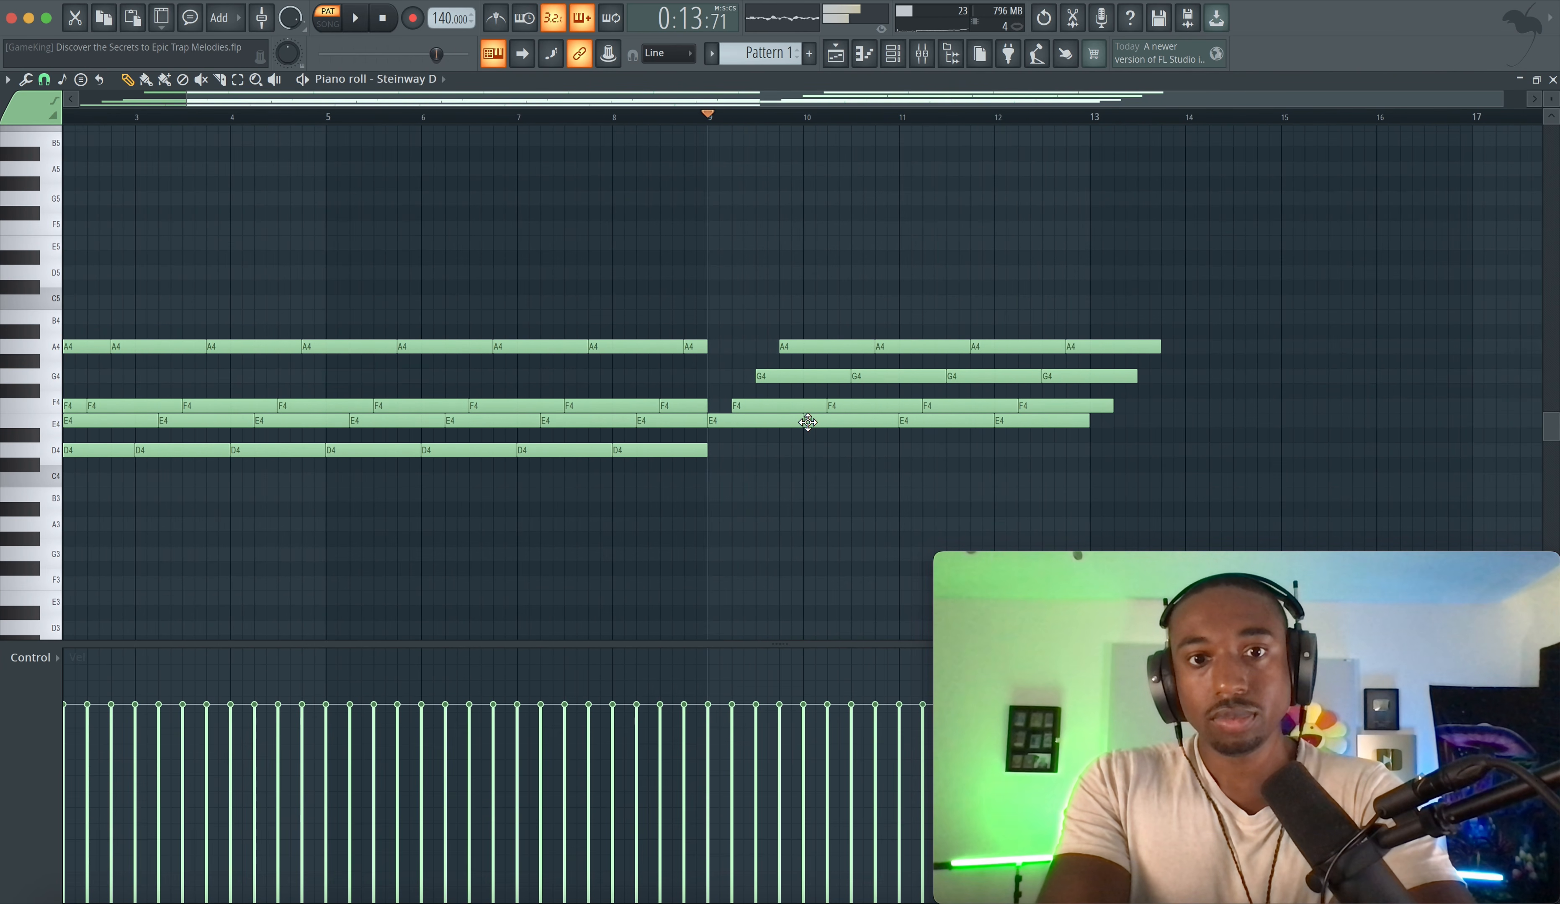
pyautogui.hscroll(-2, 807, 422)
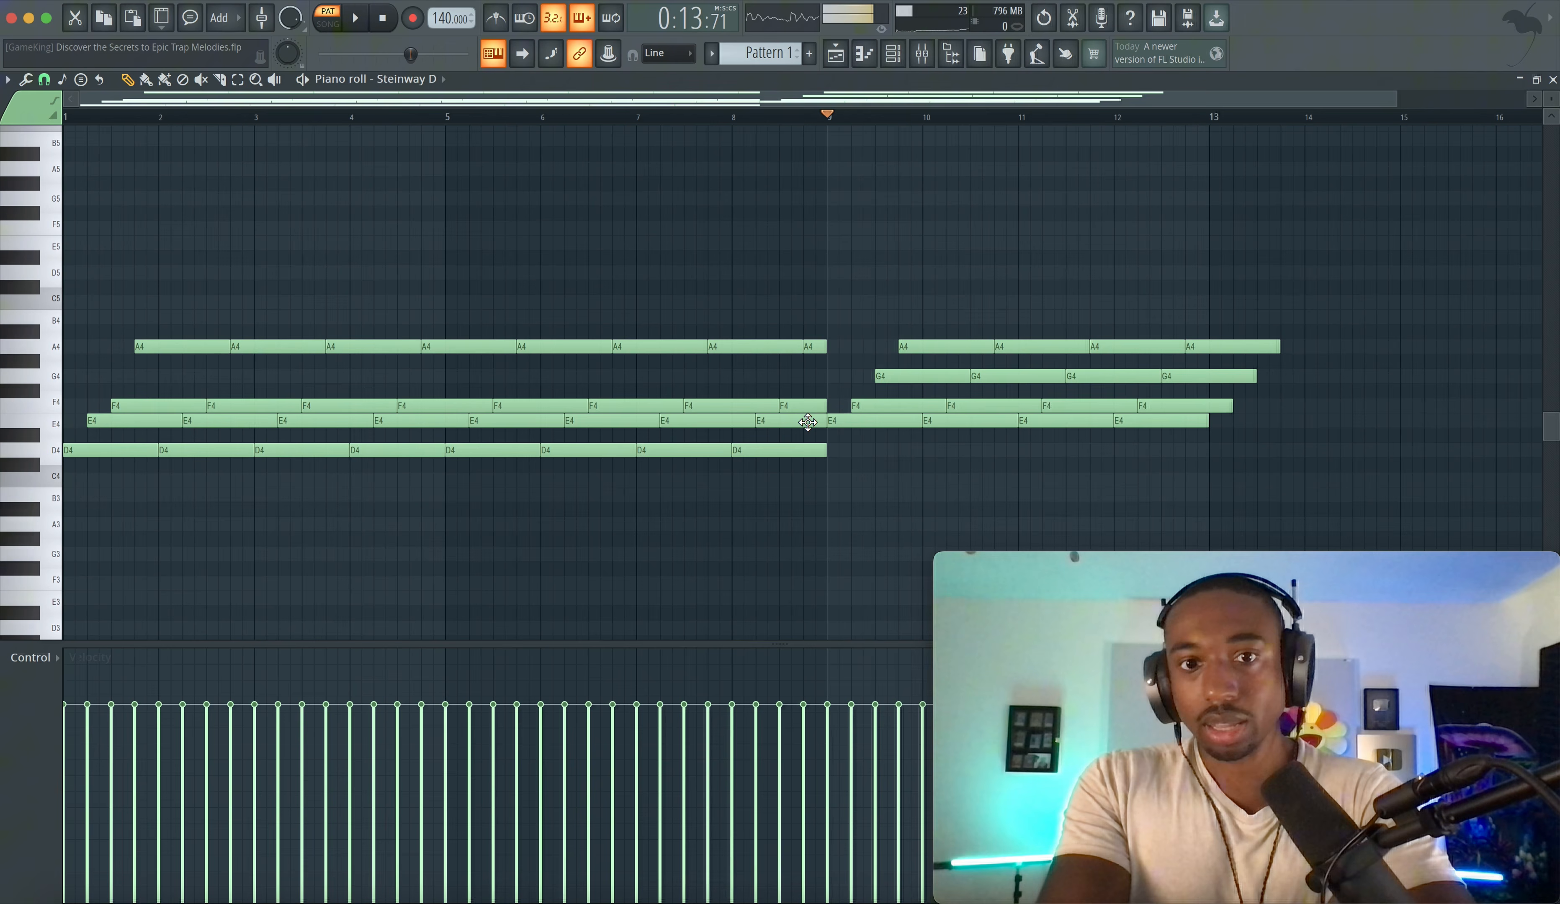
pyautogui.scroll(-1, 798, 57)
pyautogui.scroll(1, 786, 64)
# - Switch to a new Pattern 2 and open the Steinway D channel's piano roll for it
pyautogui.click(786, 62)
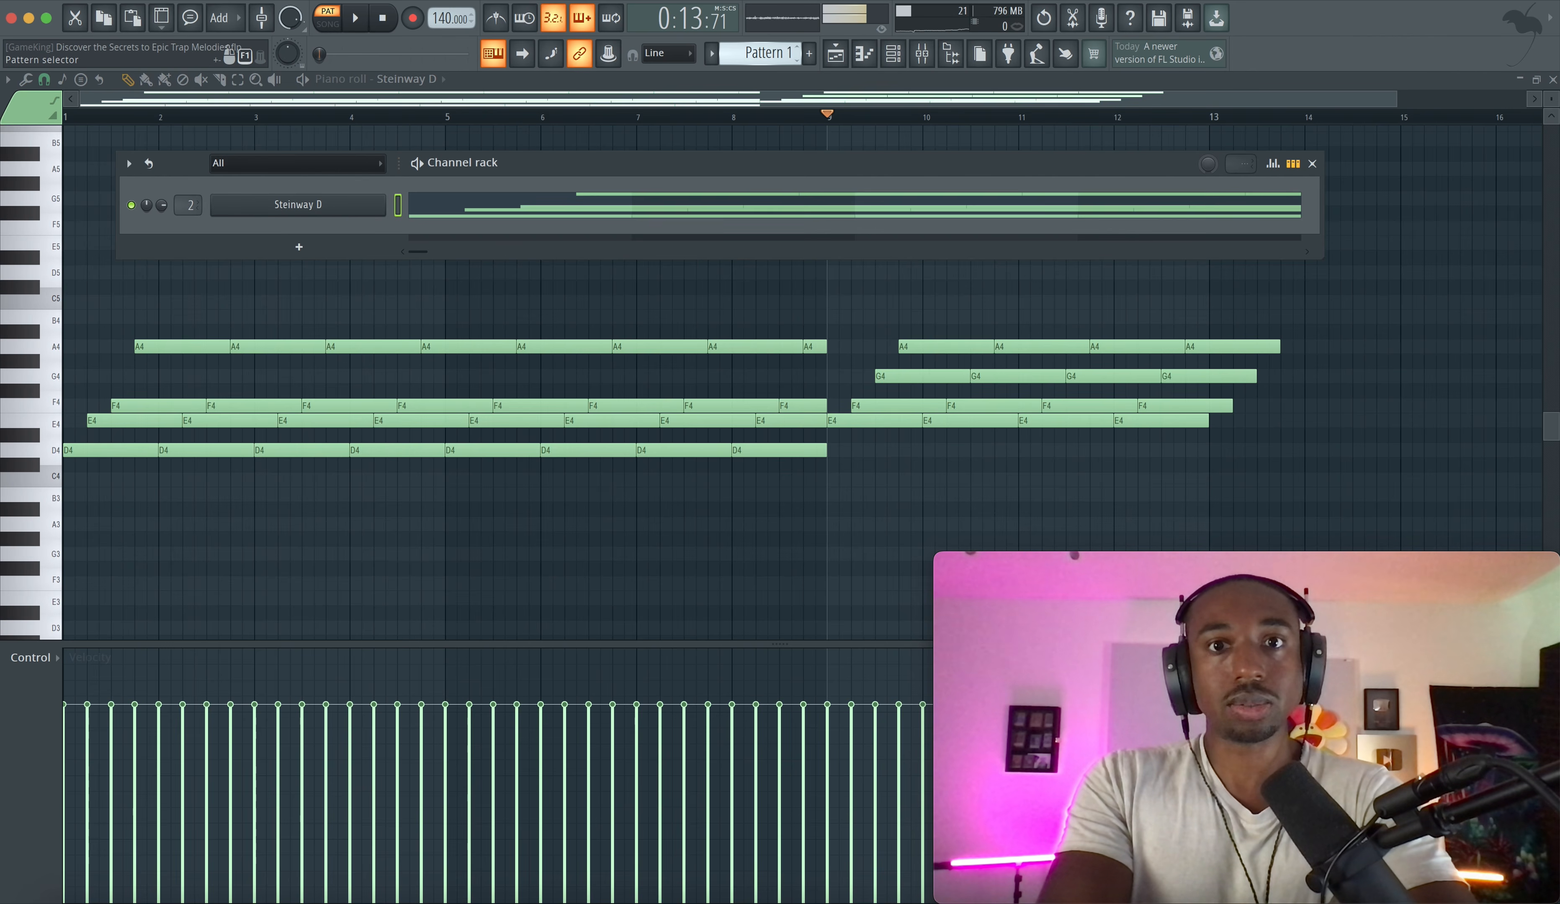
pyautogui.scroll(-1, 759, 52)
pyautogui.rightClick(363, 214)
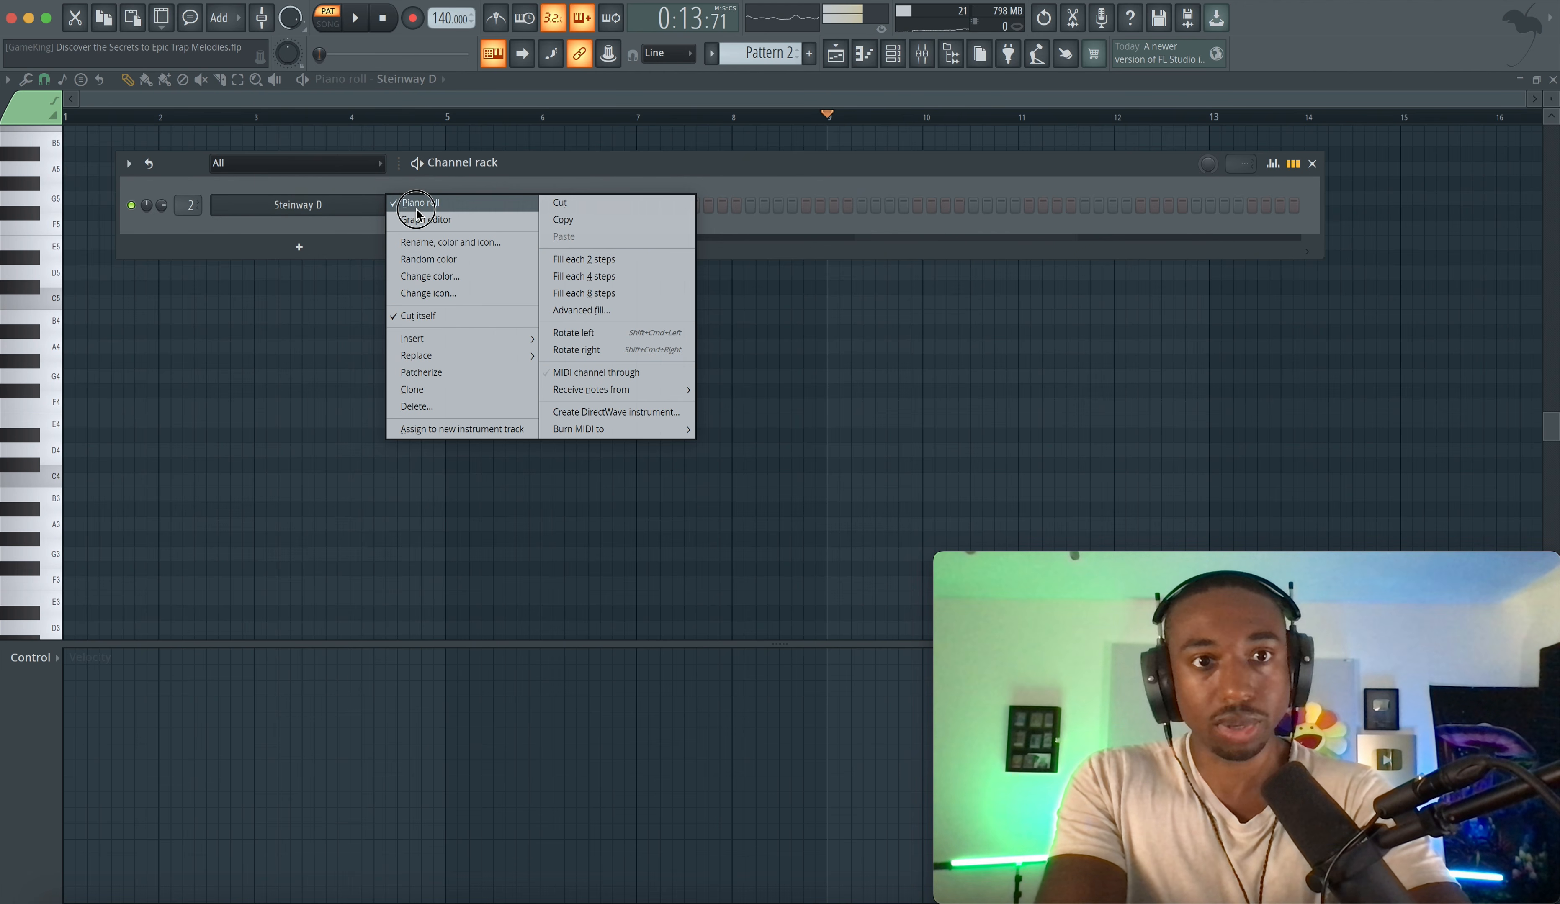
pyautogui.click(317, 211)
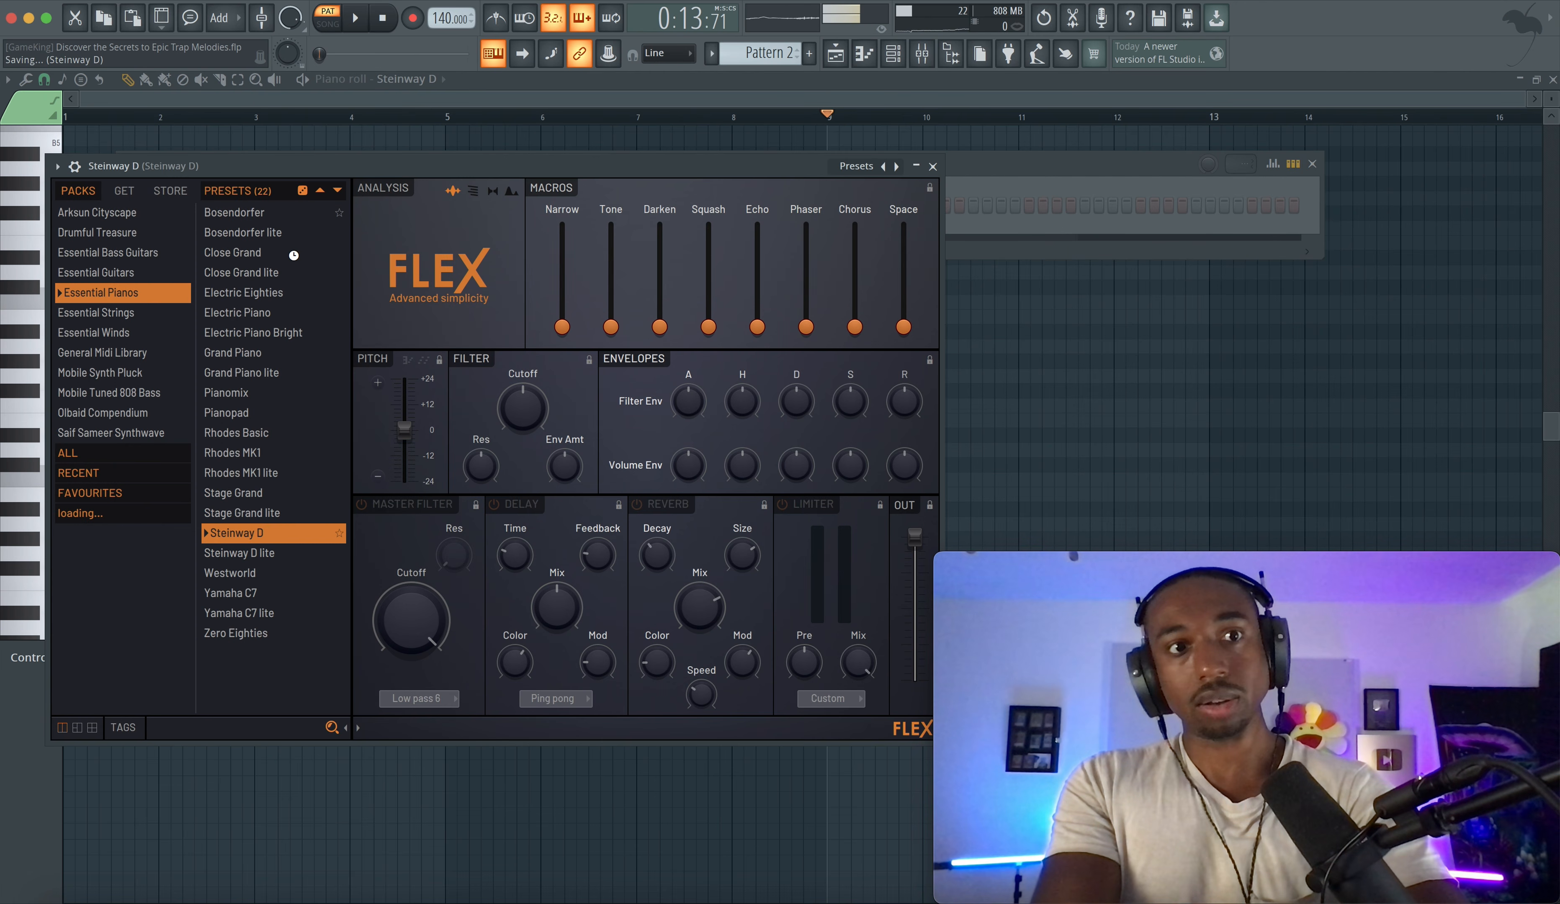
pyautogui.press('Escape')
pyautogui.rightClick(382, 205)
pyautogui.click(419, 202)
pyautogui.rightClick(381, 205)
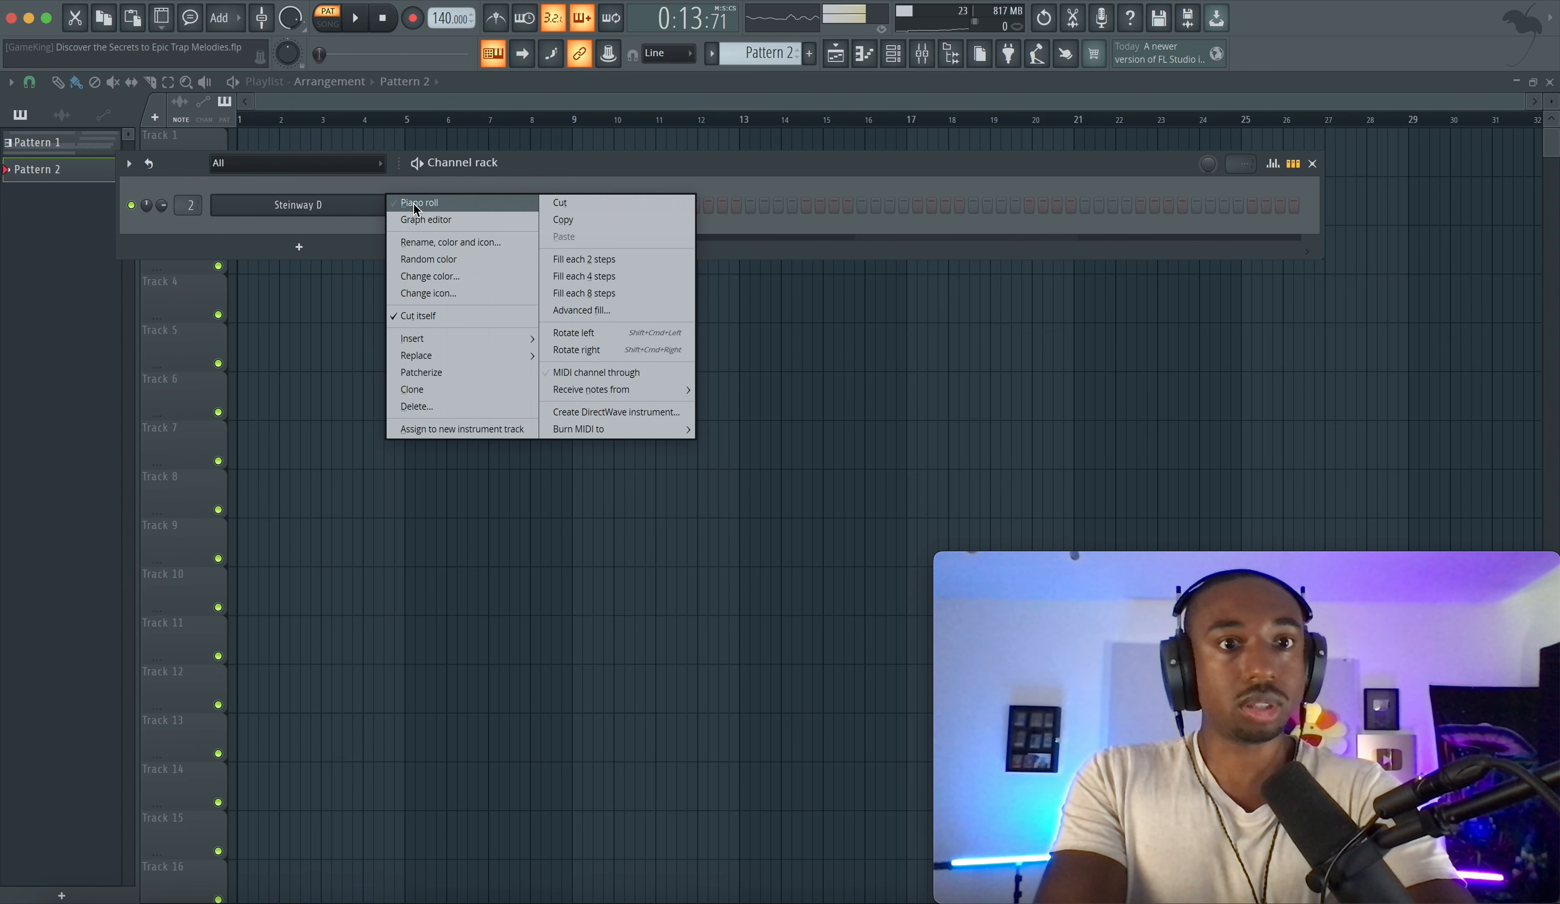
pyautogui.click(418, 204)
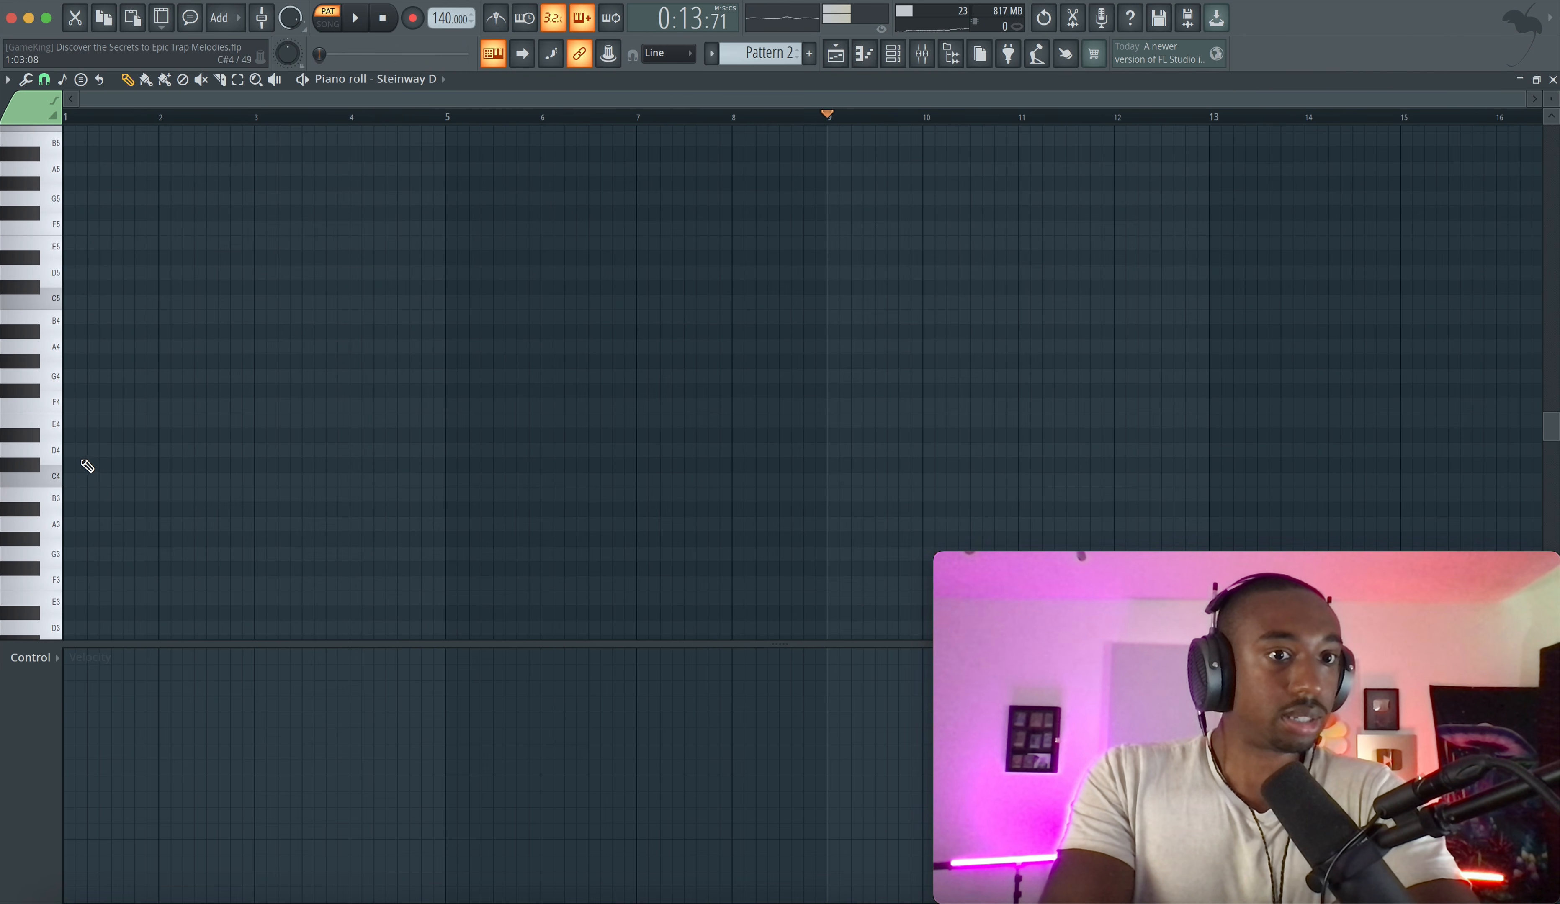
# - Draw two-bar D3 and D4 notes at the start of Pattern 2
pyautogui.moveTo(68, 451); pyautogui.dragTo(252, 445)
pyautogui.scroll(-4, 76, 495)
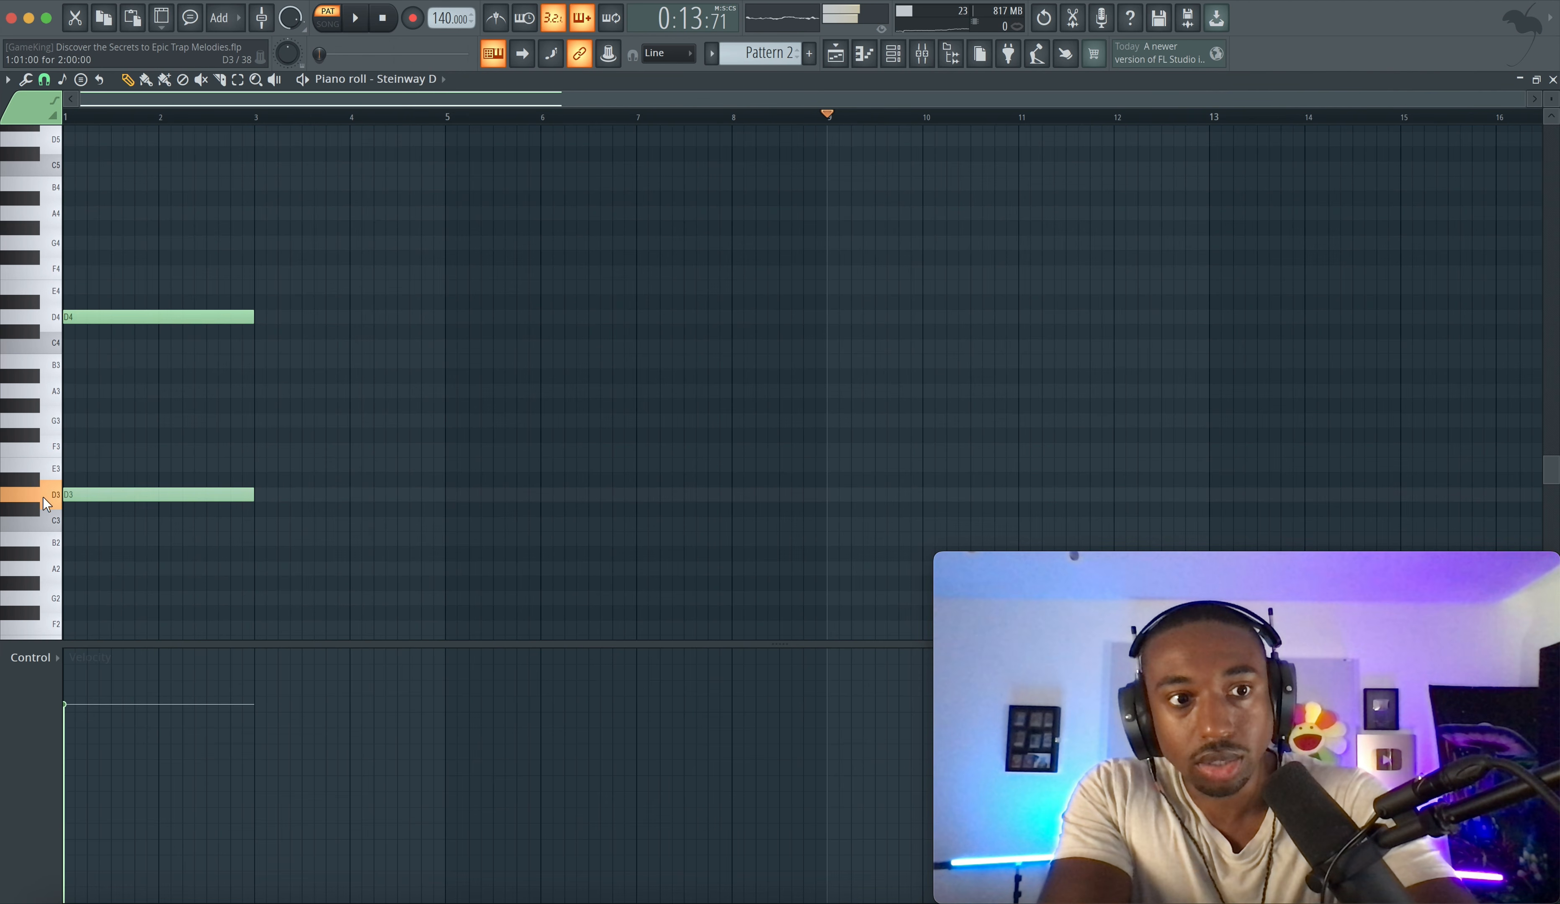
pyautogui.scroll(-2, 202, 302)
pyautogui.scroll(4, 177, 343)
# - Add a copy of the D4 note and transpose it up to F4
pyautogui.press('space')
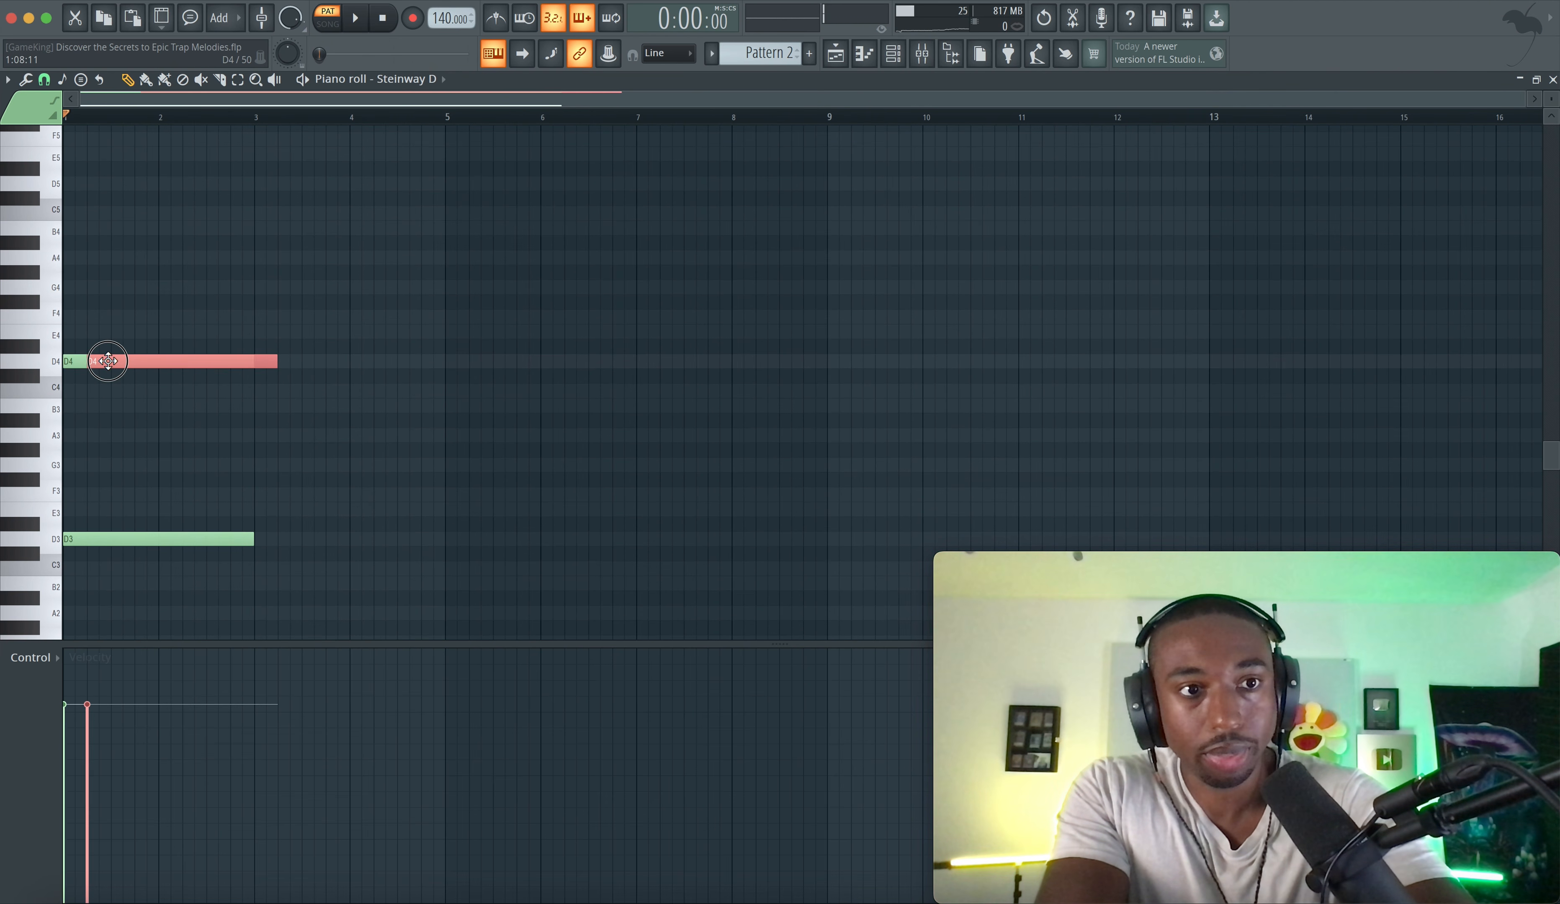
pyautogui.press('Up')
pyautogui.press('Up')
pyautogui.press('Up')
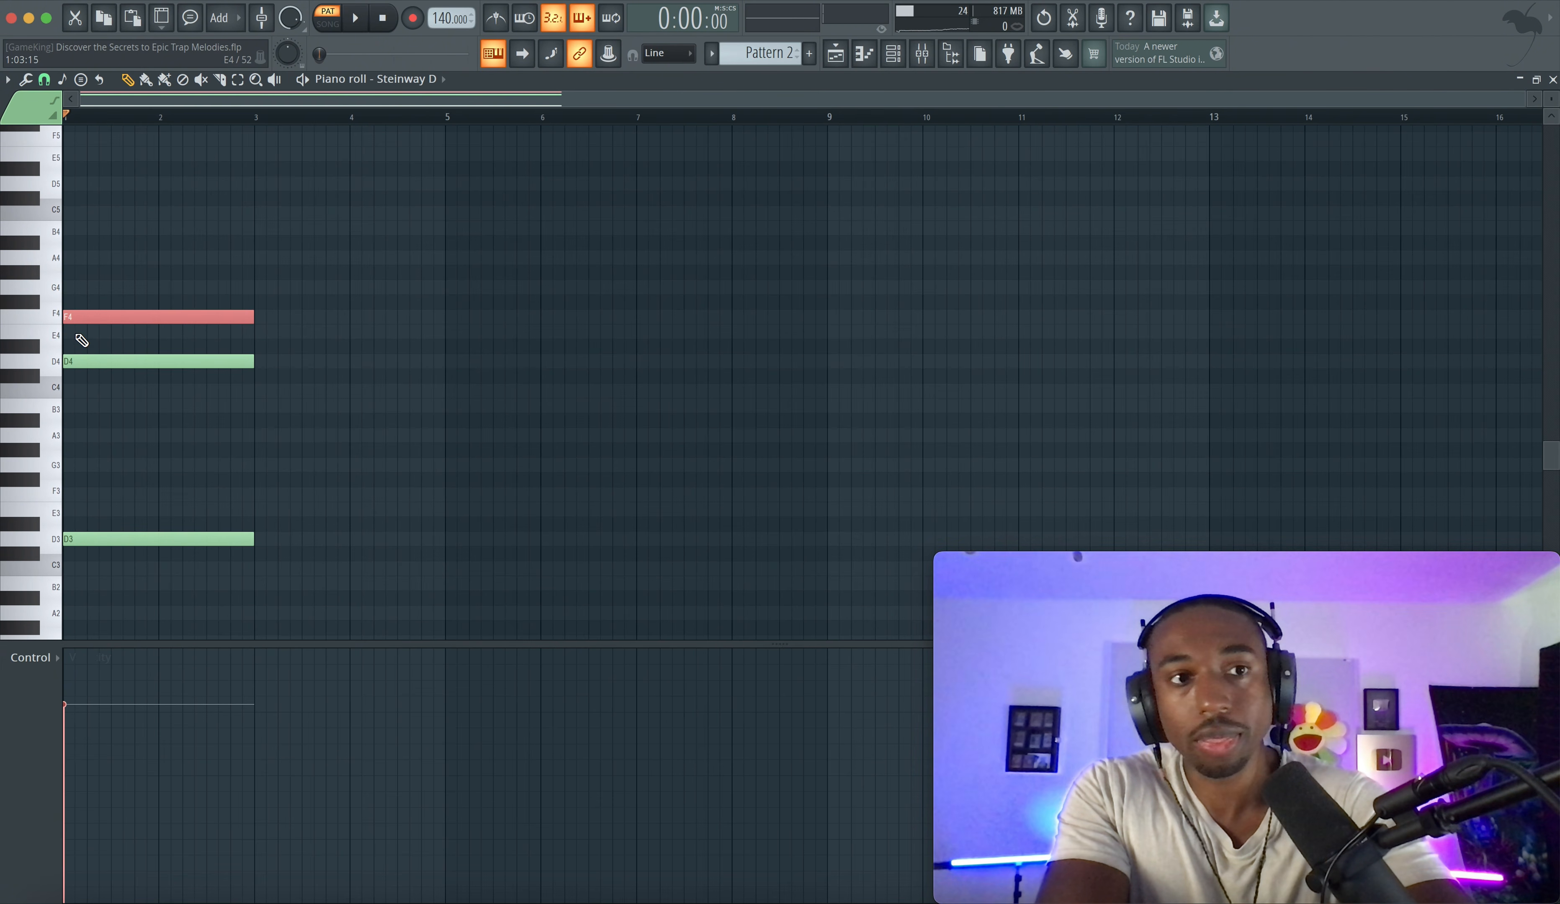
# - Add another two-bar note, transpose it up to A4 and align it to the chord's start
pyautogui.click(137, 362)
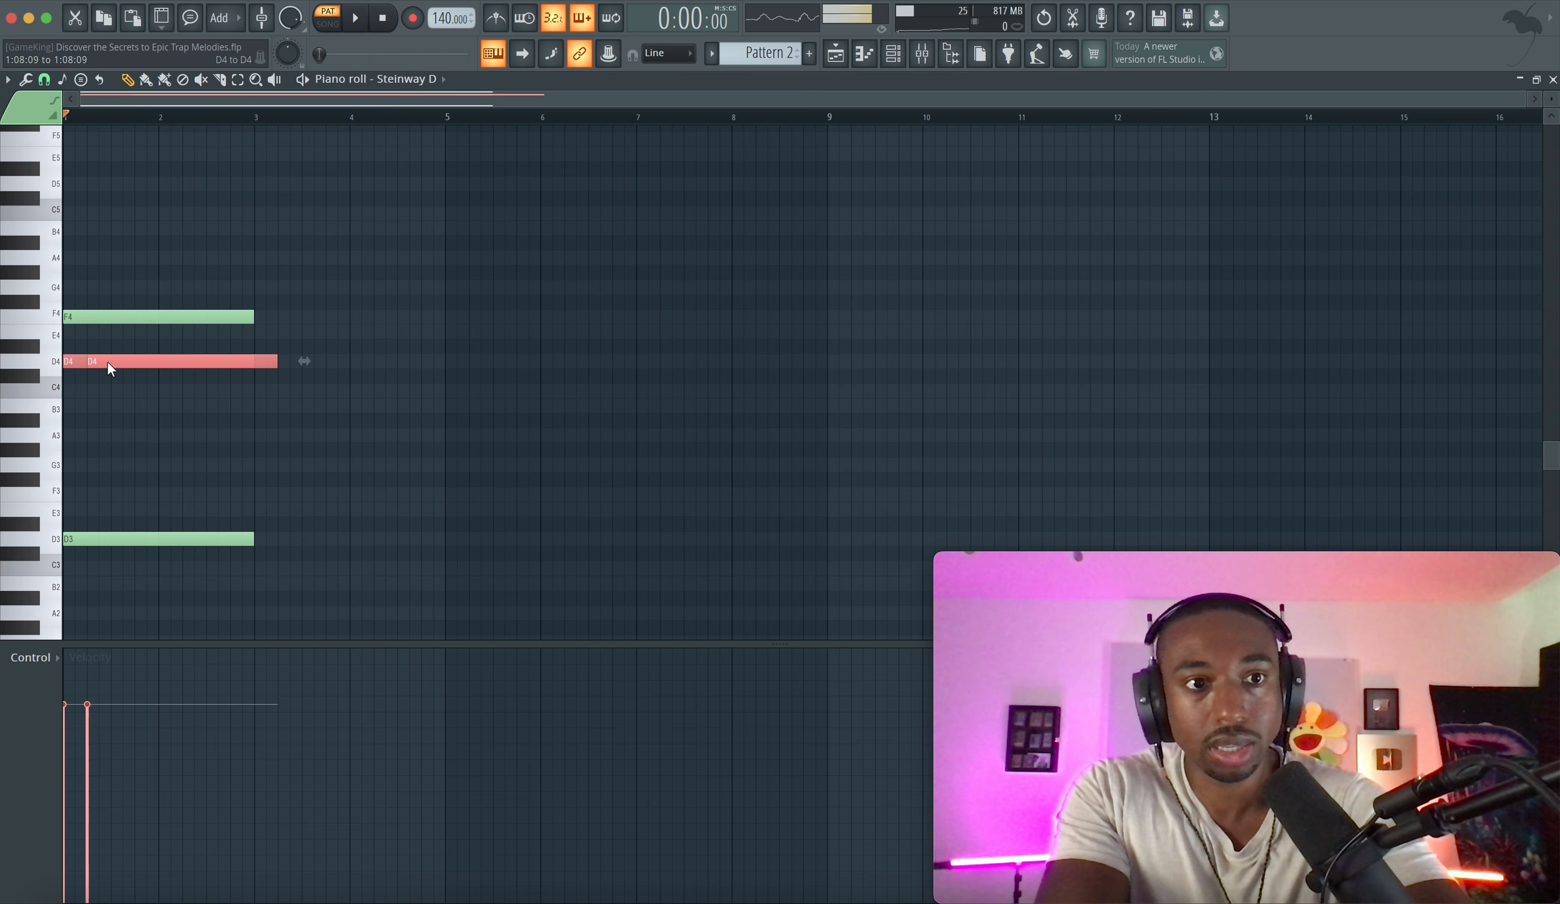
pyautogui.click(78, 362)
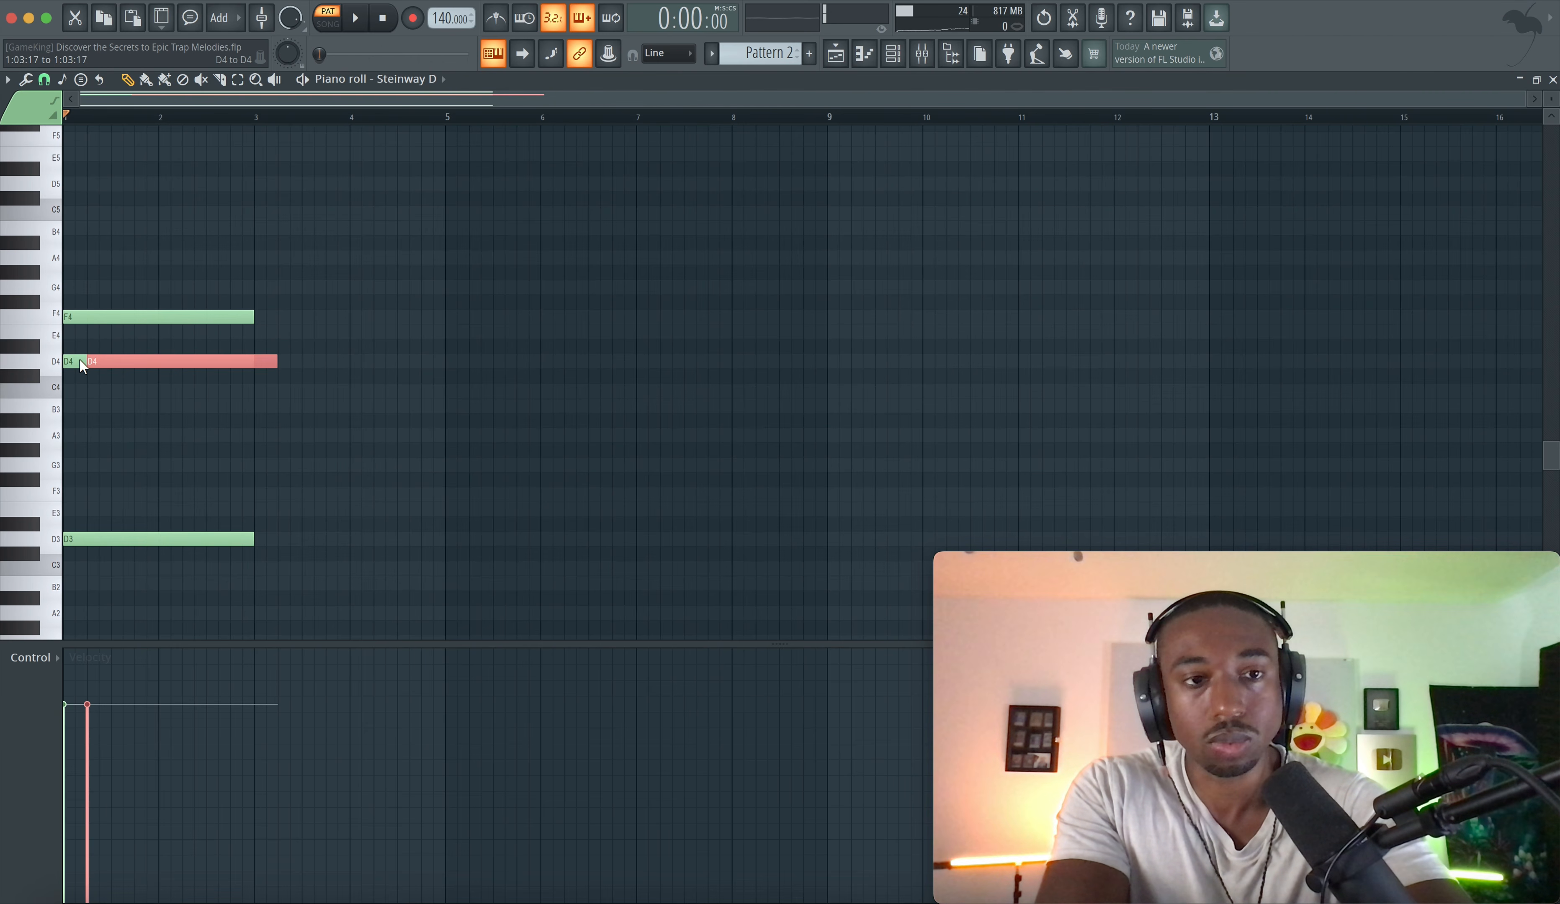
pyautogui.press('Up')
pyautogui.press('Up')
pyautogui.press('Up')
pyautogui.press('Up')
pyautogui.press('Up')
pyautogui.press('Up')
pyautogui.press('Up')
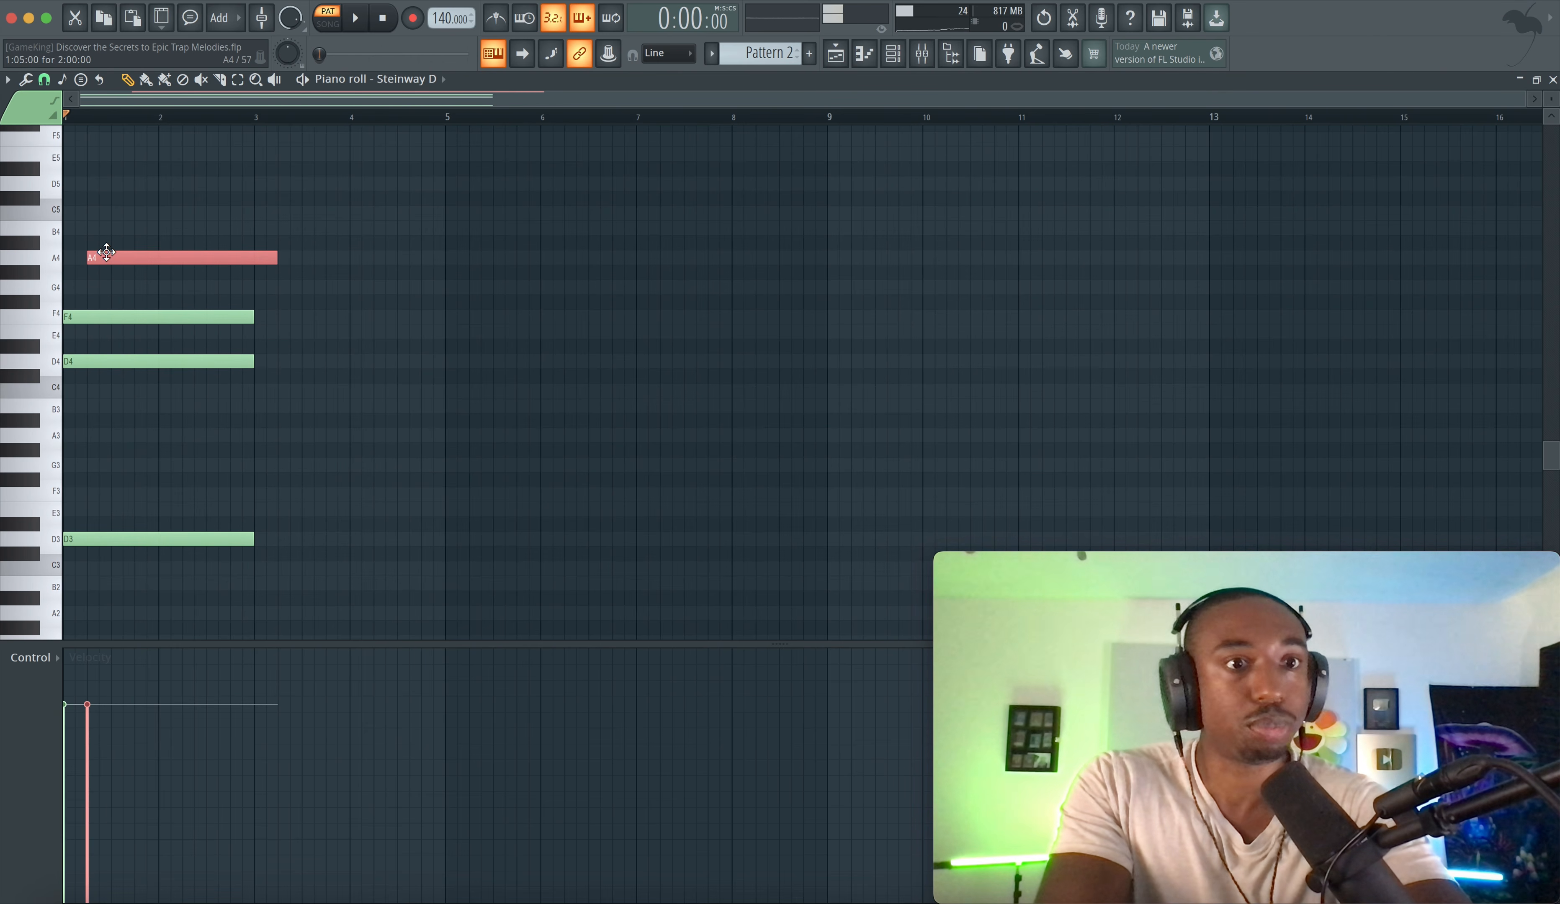
pyautogui.hotkey('shift', 'Left')
# - Duplicate the D minor chord into bars 3–4 and lower its F4 note to E4
pyautogui.press('space')
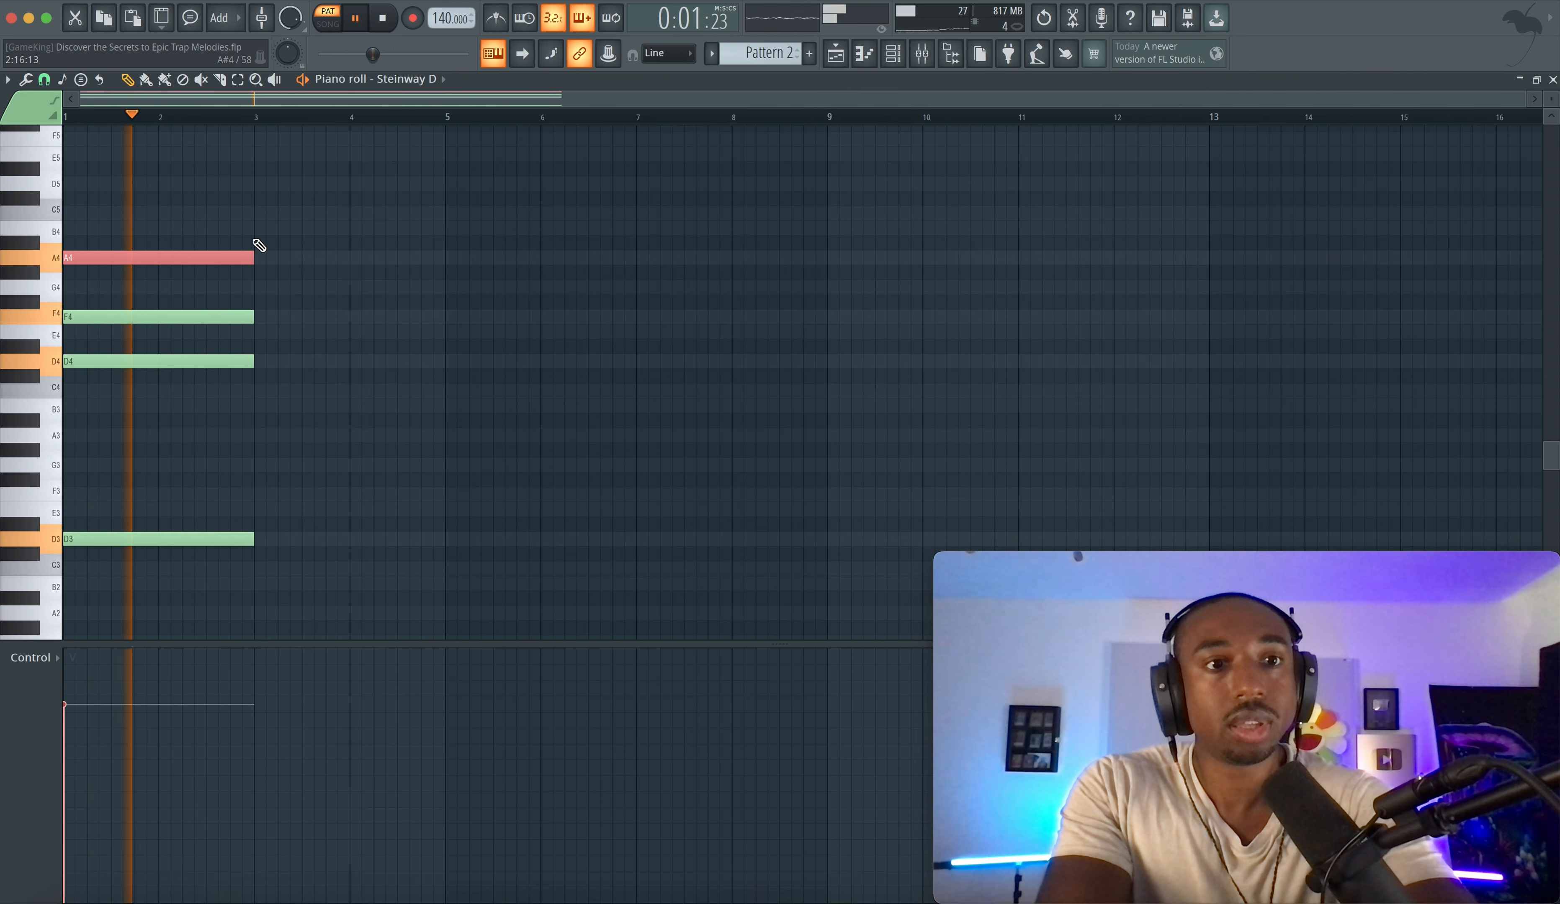
pyautogui.press('space')
pyautogui.moveTo(253, 237); pyautogui.dragTo(287, 540)
pyautogui.click(283, 336)
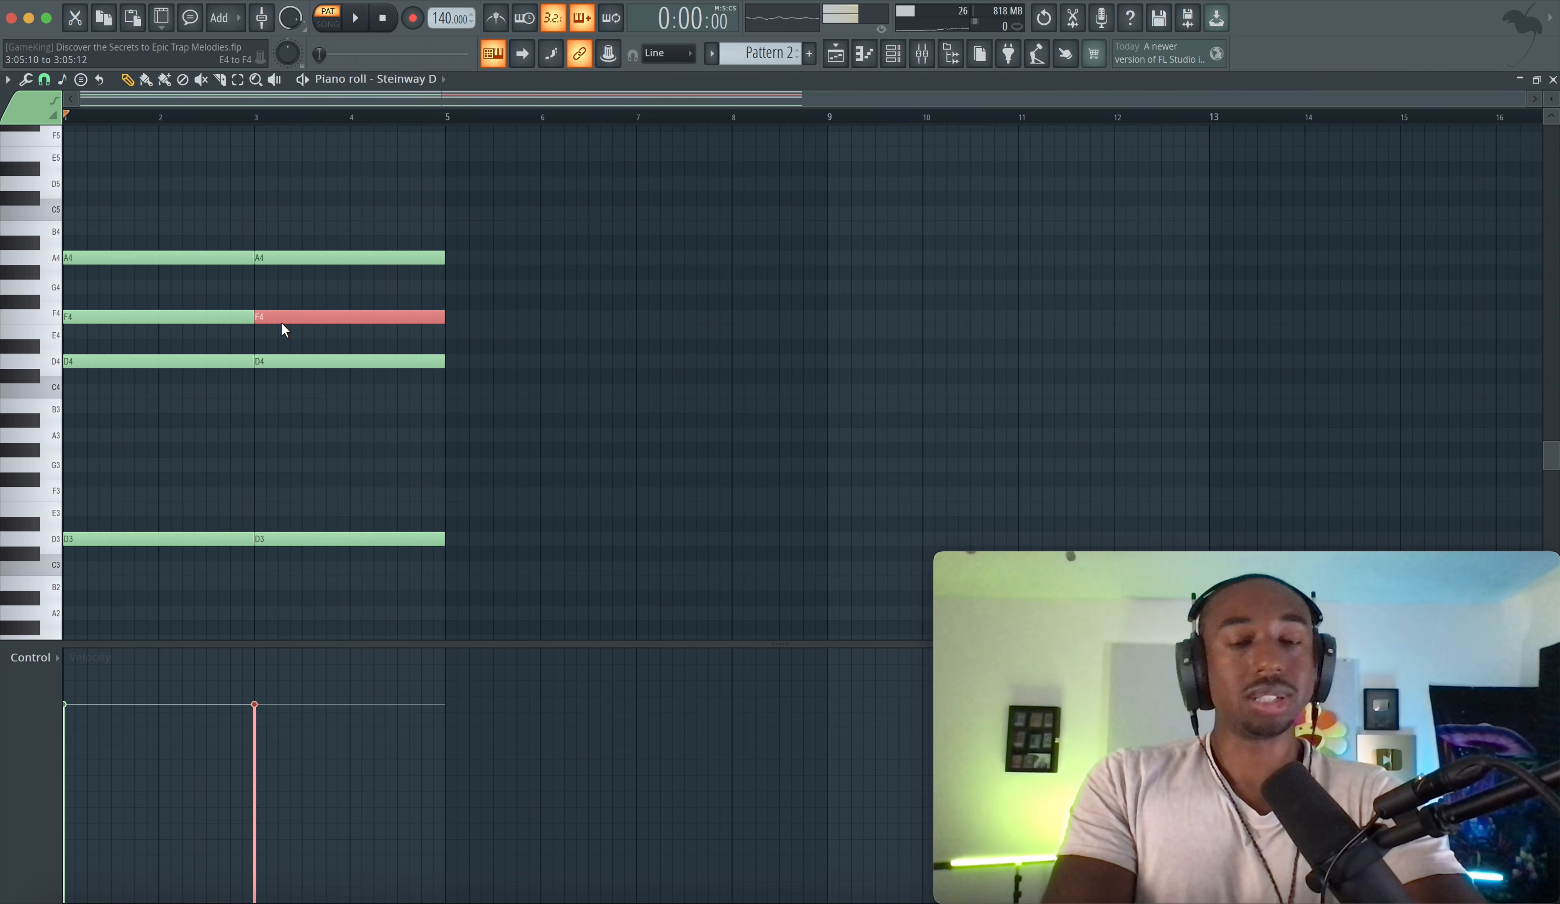
pyautogui.moveTo(282, 329); pyautogui.dragTo(282, 331)
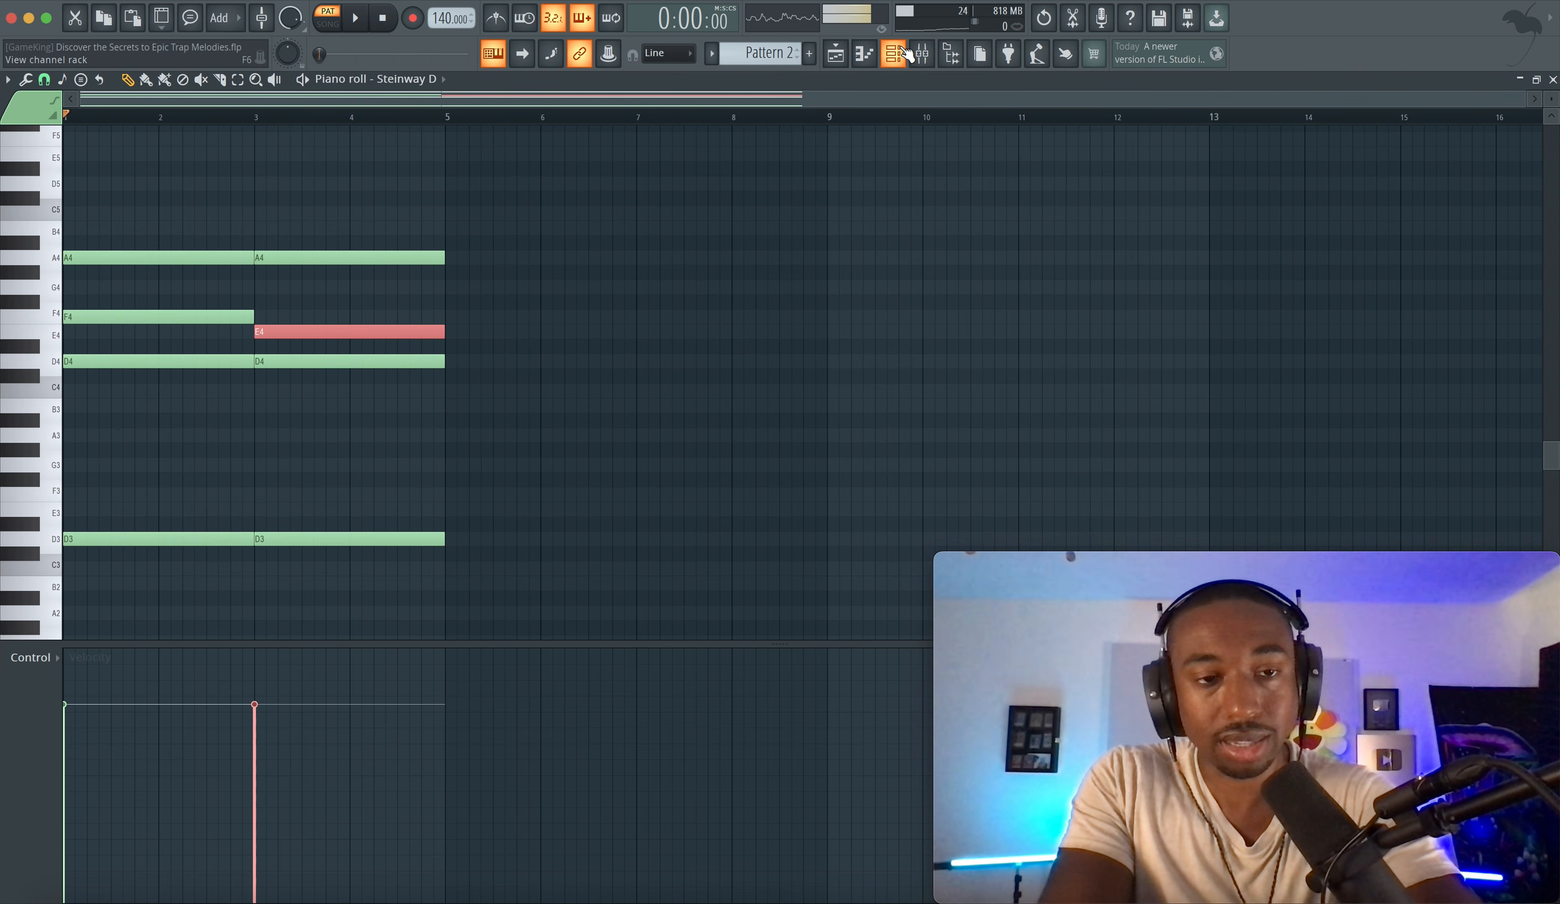
# - Play back the two-chord progression while selecting the second chord's notes
pyautogui.press('space')
pyautogui.keyDown('super'); pyautogui.moveTo(316, 376); pyautogui.dragTo(316, 228); pyautogui.keyUp('super')
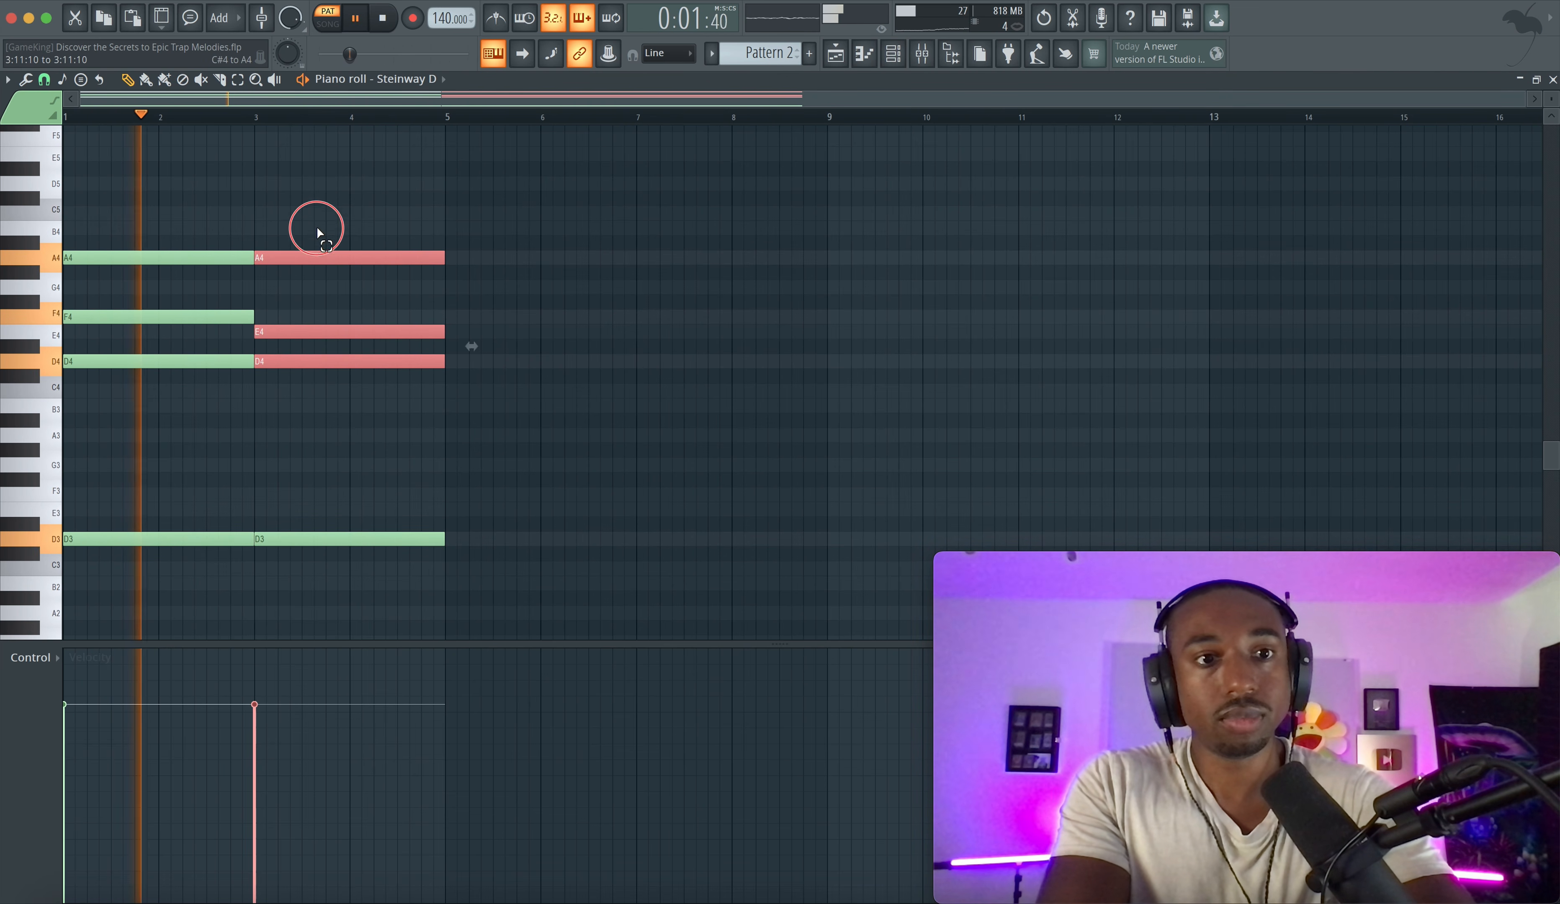
pyautogui.click(375, 230)
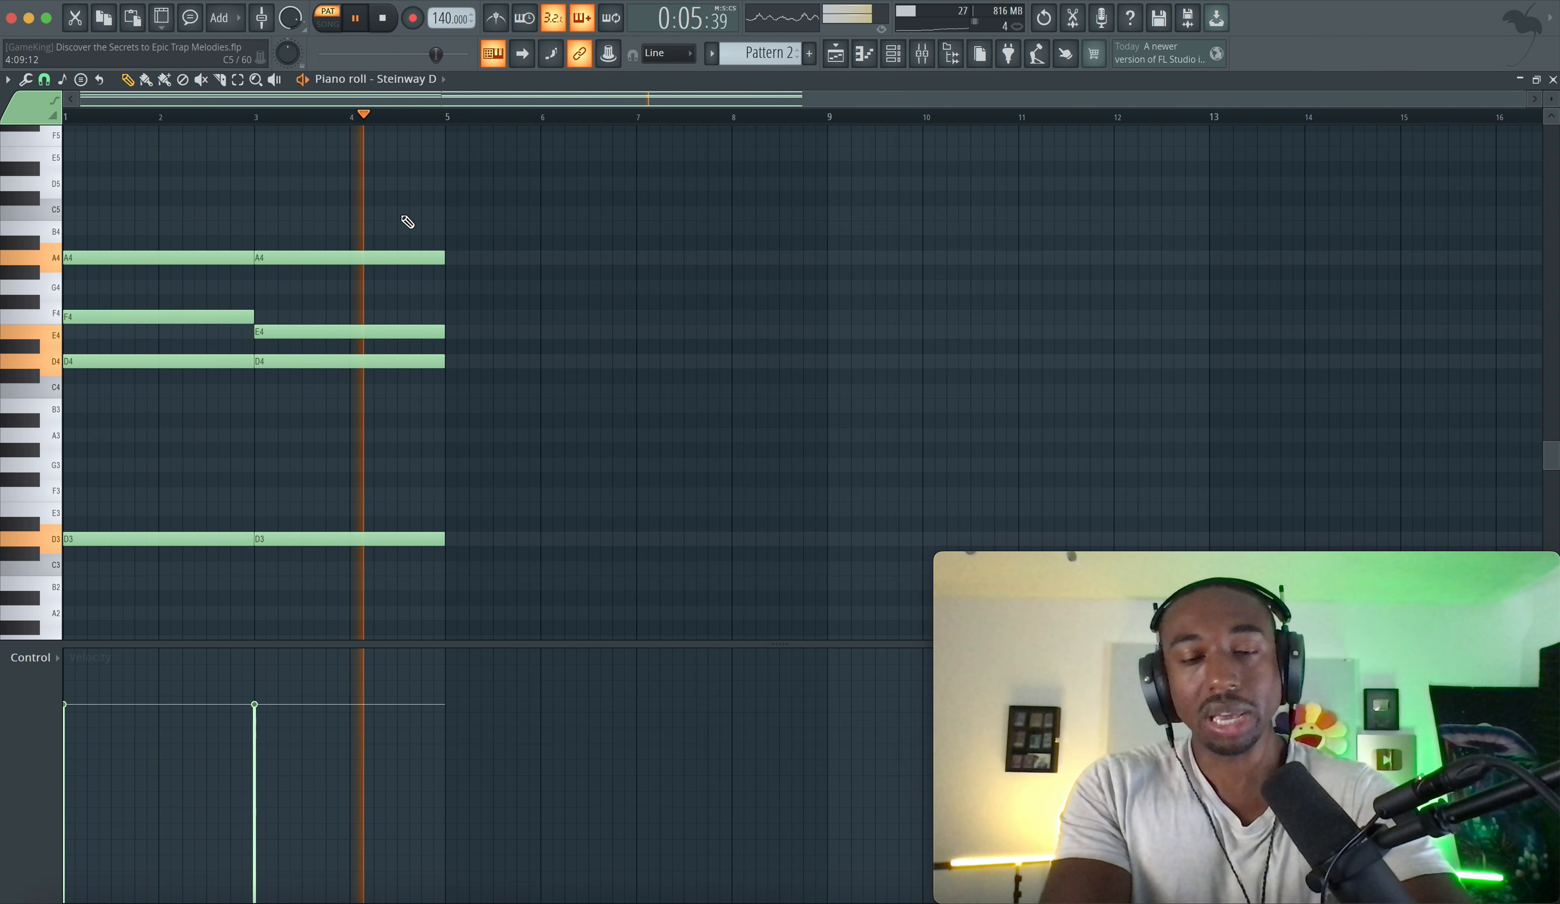
pyautogui.press('space')
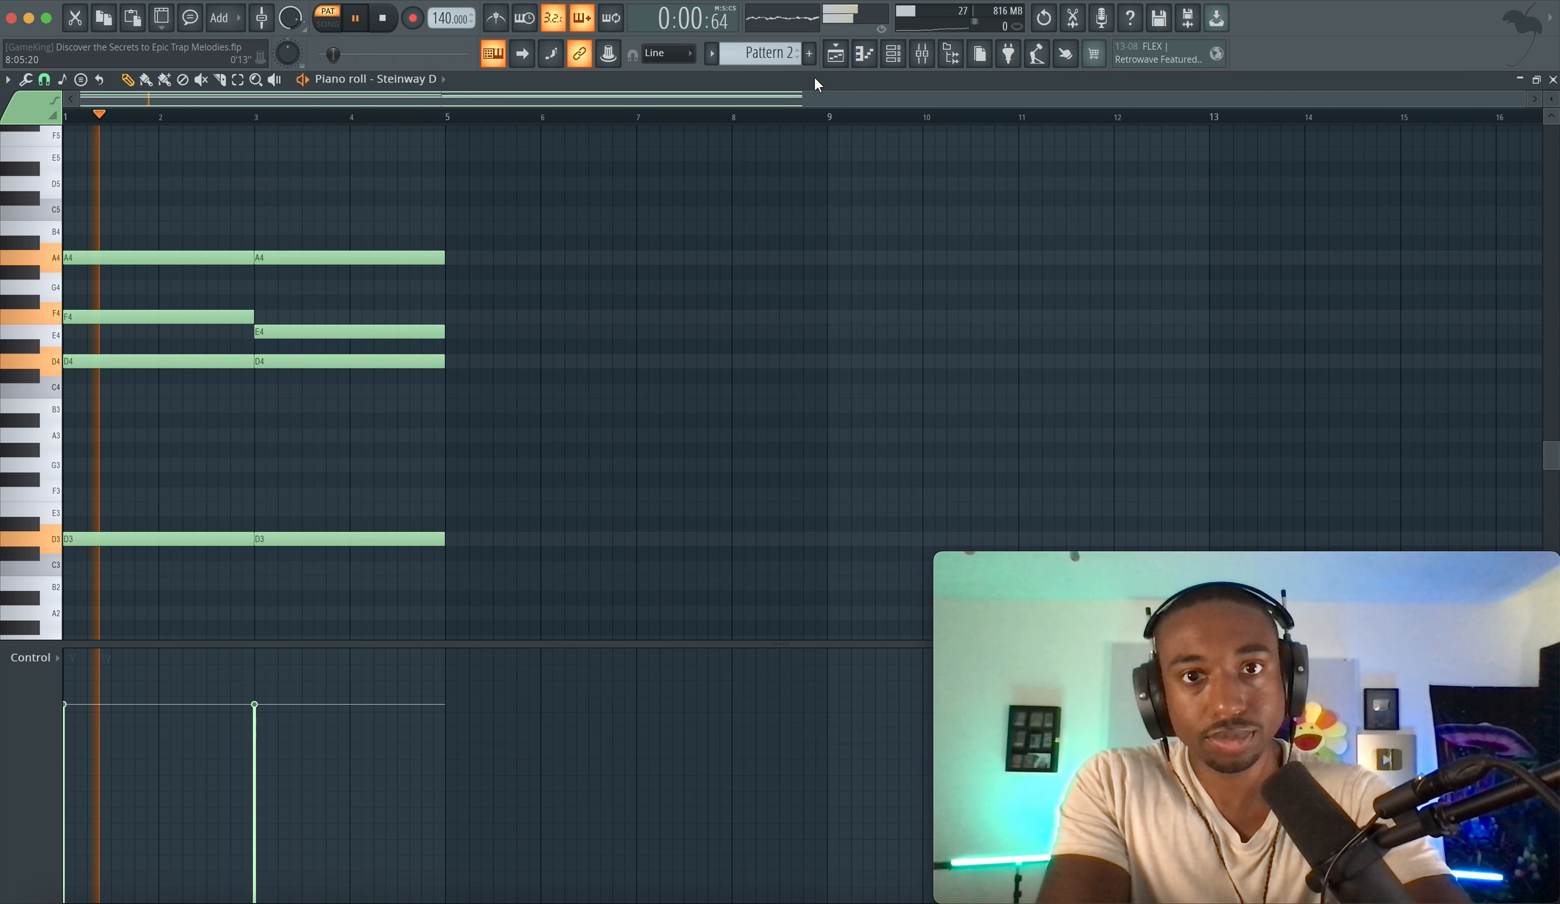
# - Switch to the playlist and place Pattern 2 at the start of Track 2
pyautogui.click(835, 54)
pyautogui.press('space')
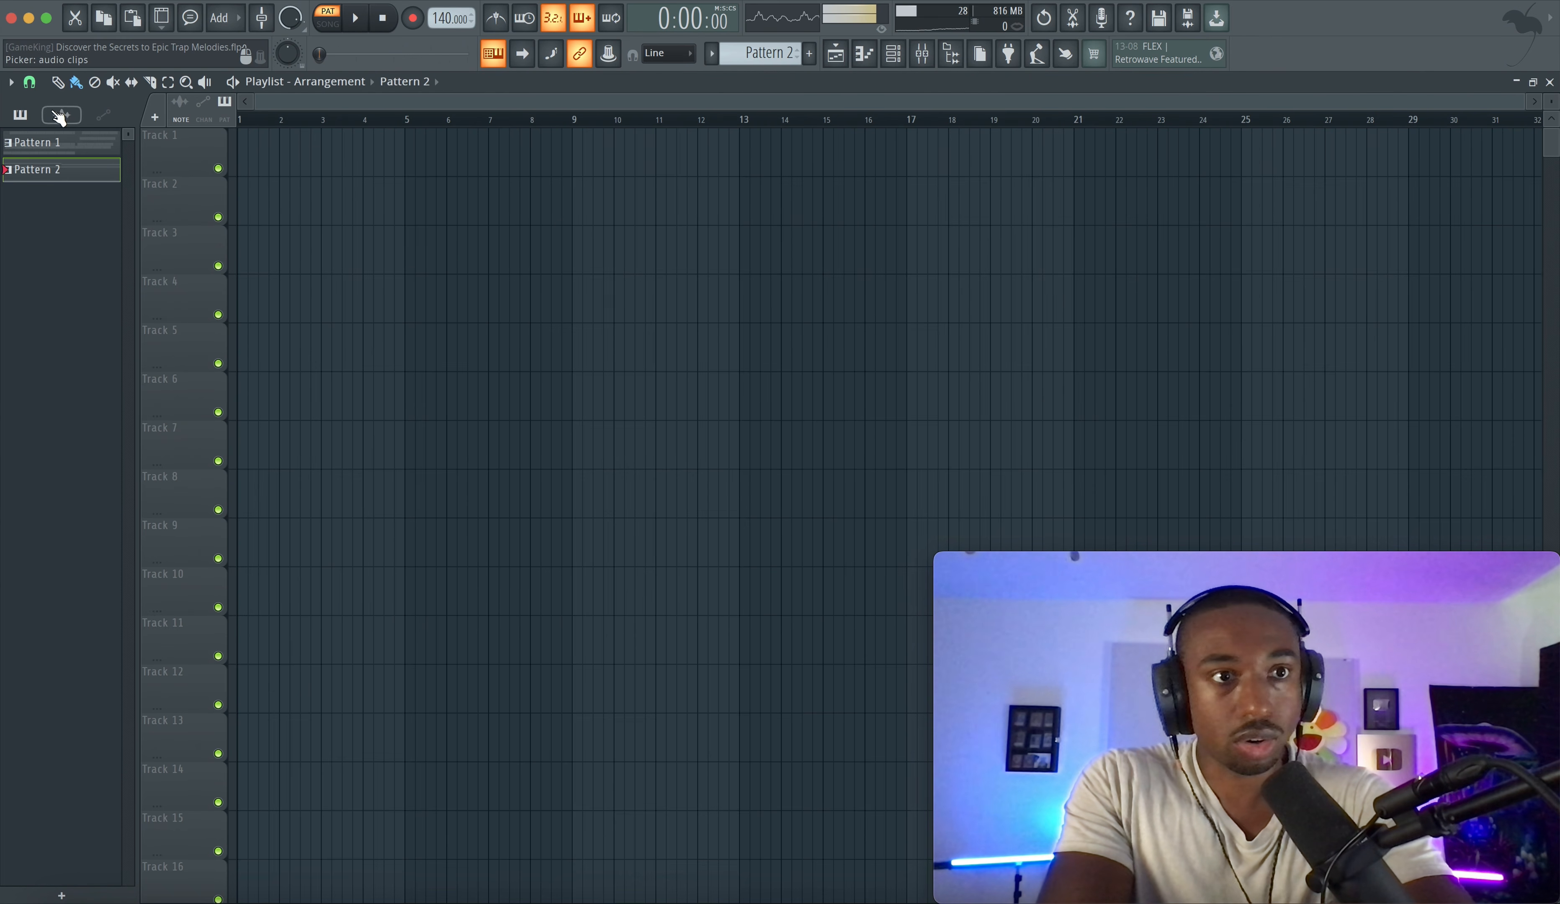
pyautogui.click(29, 81)
pyautogui.click(50, 350)
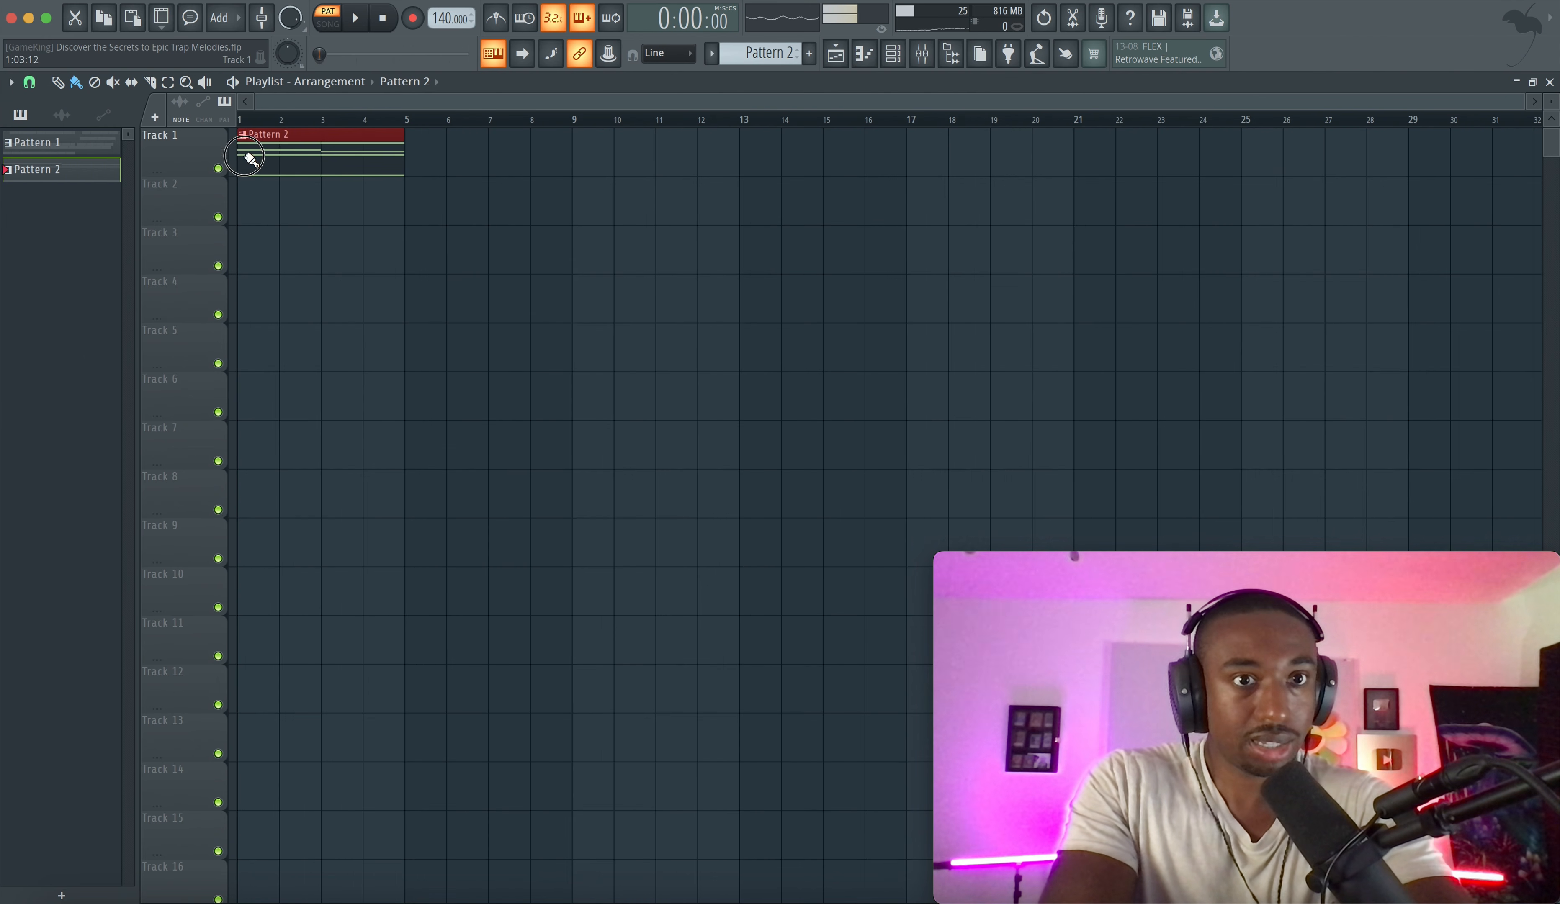
pyautogui.moveTo(282, 157); pyautogui.dragTo(281, 206)
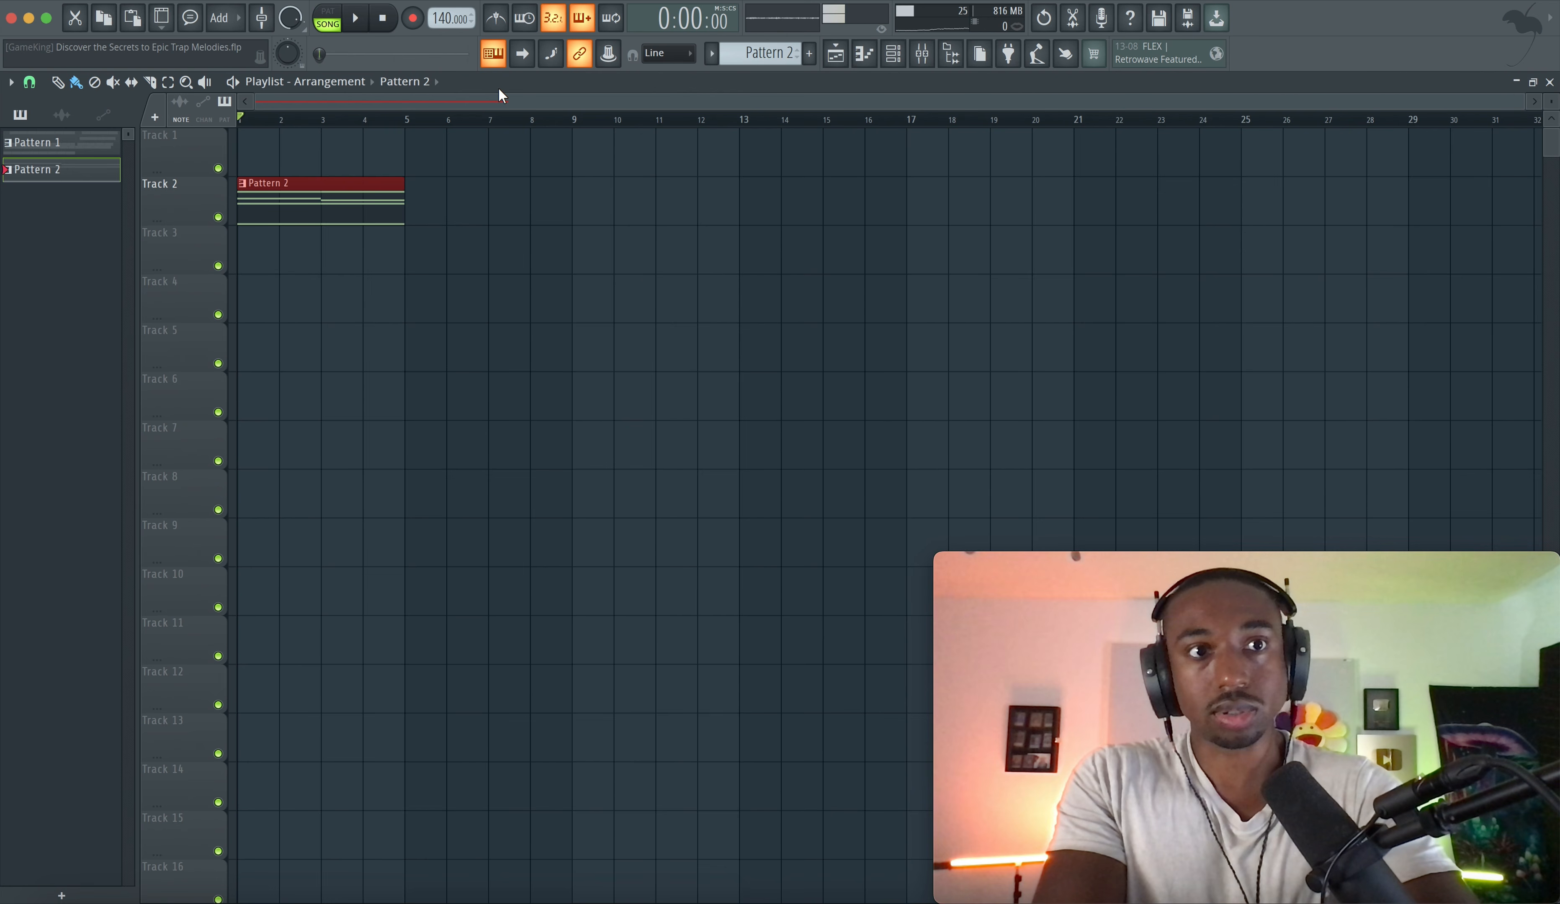
# - Place Pattern 1 at the start of Track 1 and play the arrangement
pyautogui.click(37, 143)
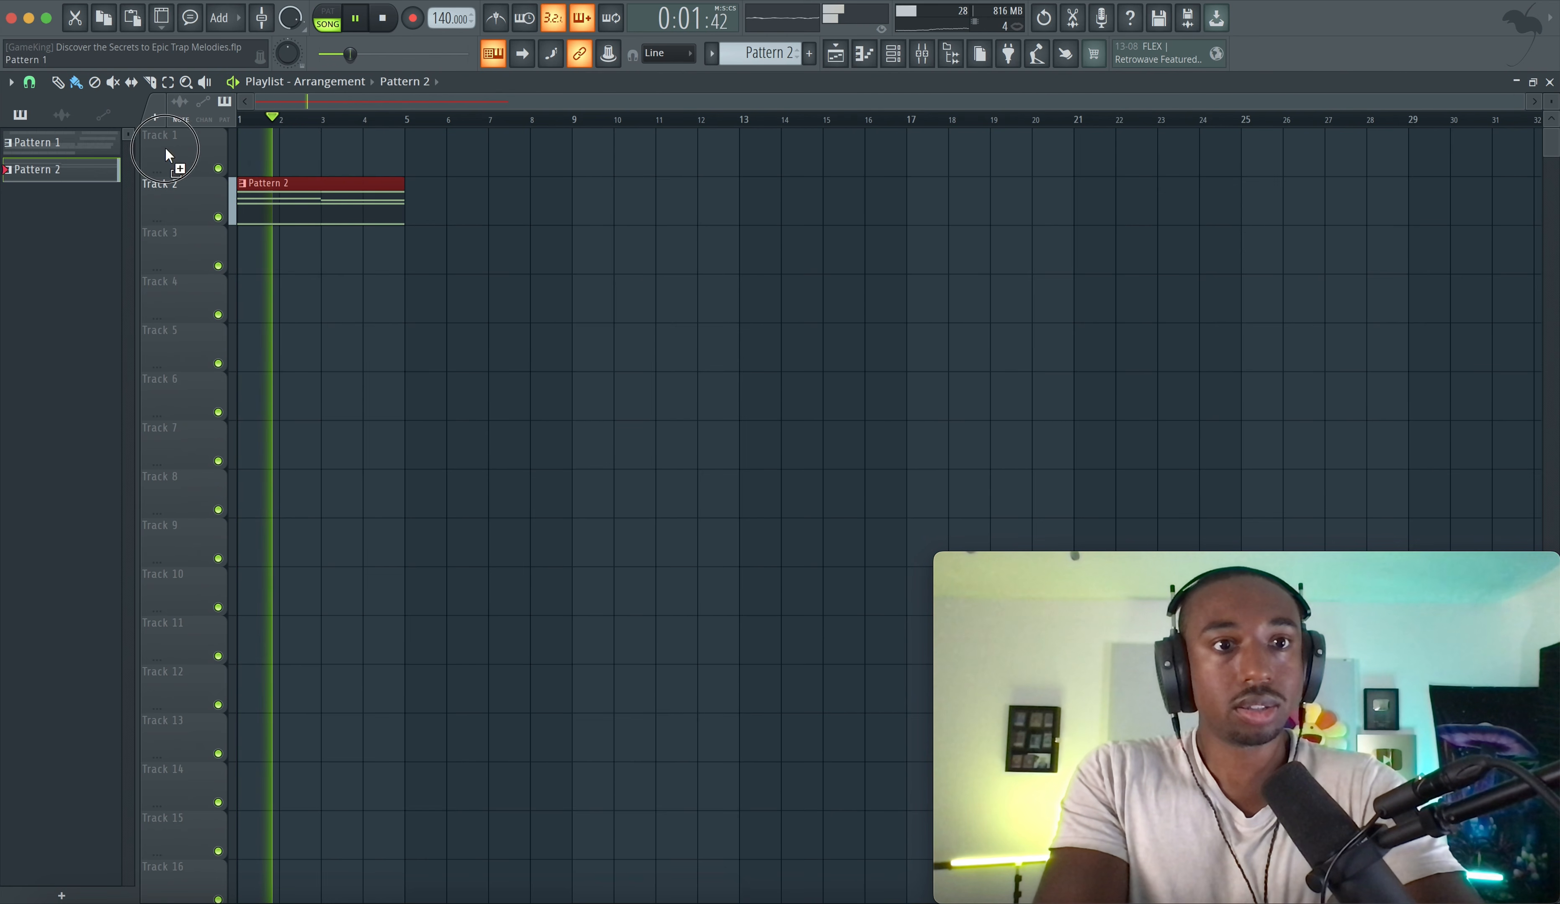
pyautogui.click(254, 153)
pyautogui.press('space')
pyautogui.press('space')
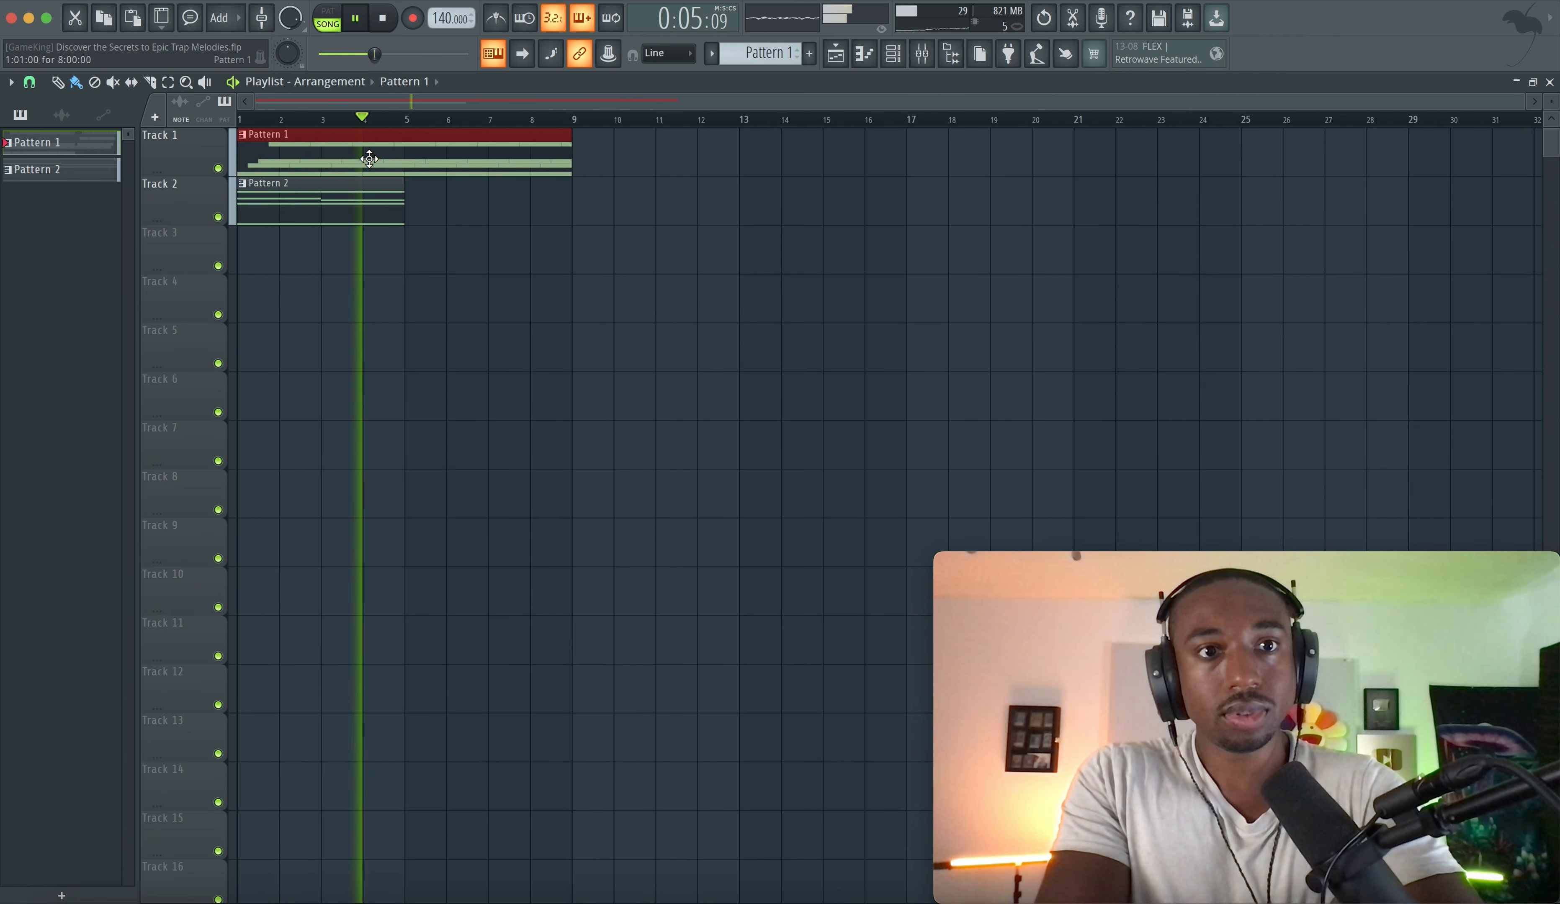
# - Open Pattern 1 in the piano roll and transpose all its notes up one octave
pyautogui.doubleClick(369, 159)
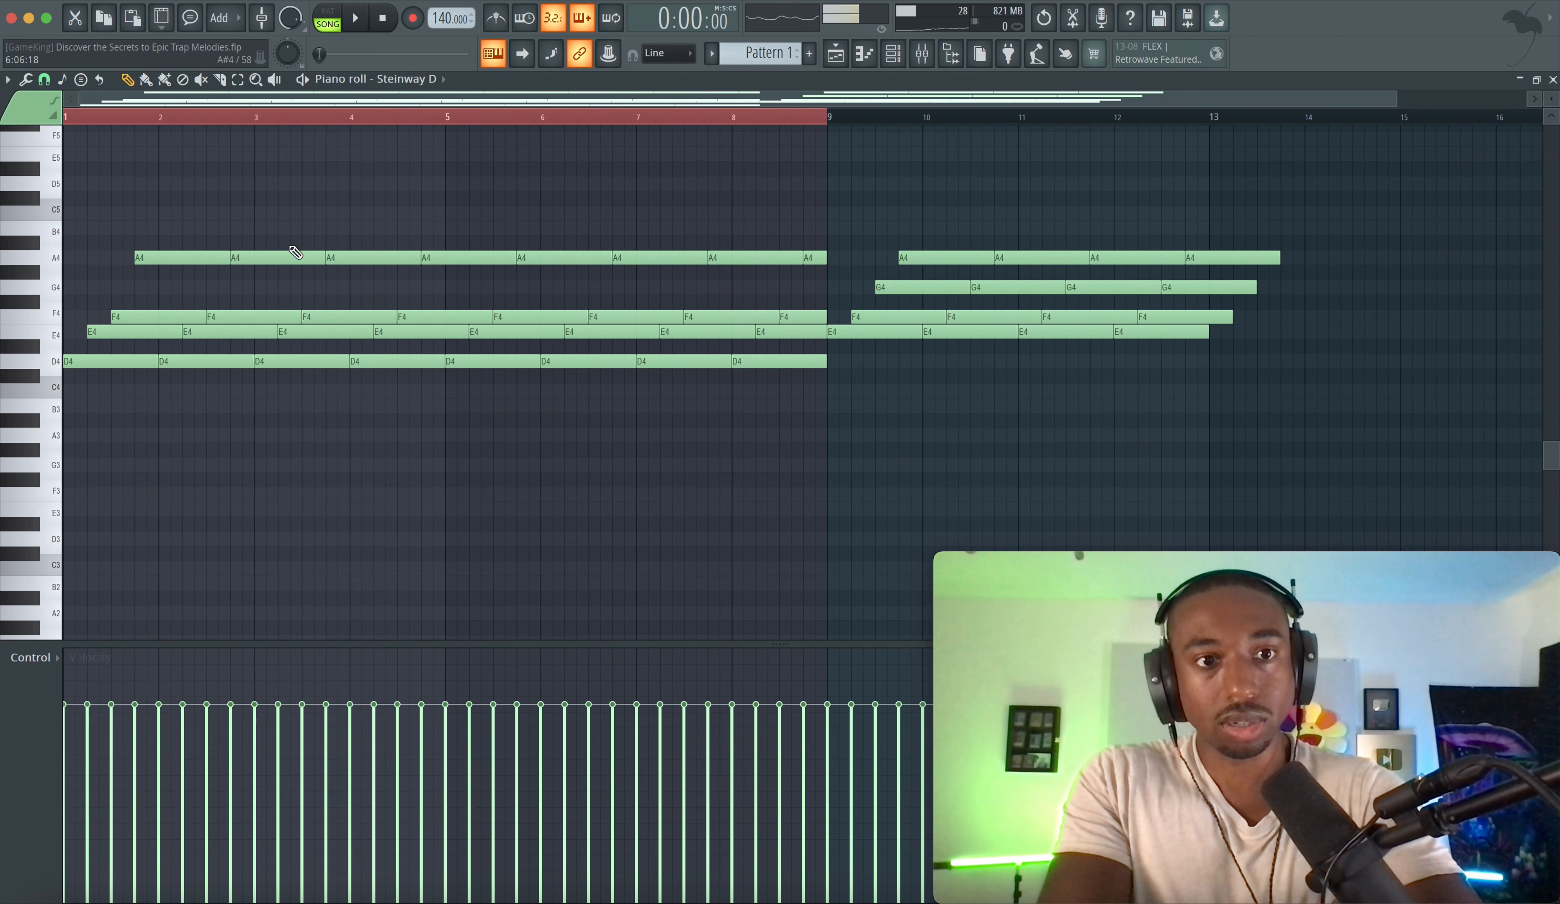
pyautogui.scroll(1, 382, 206)
pyautogui.press('space')
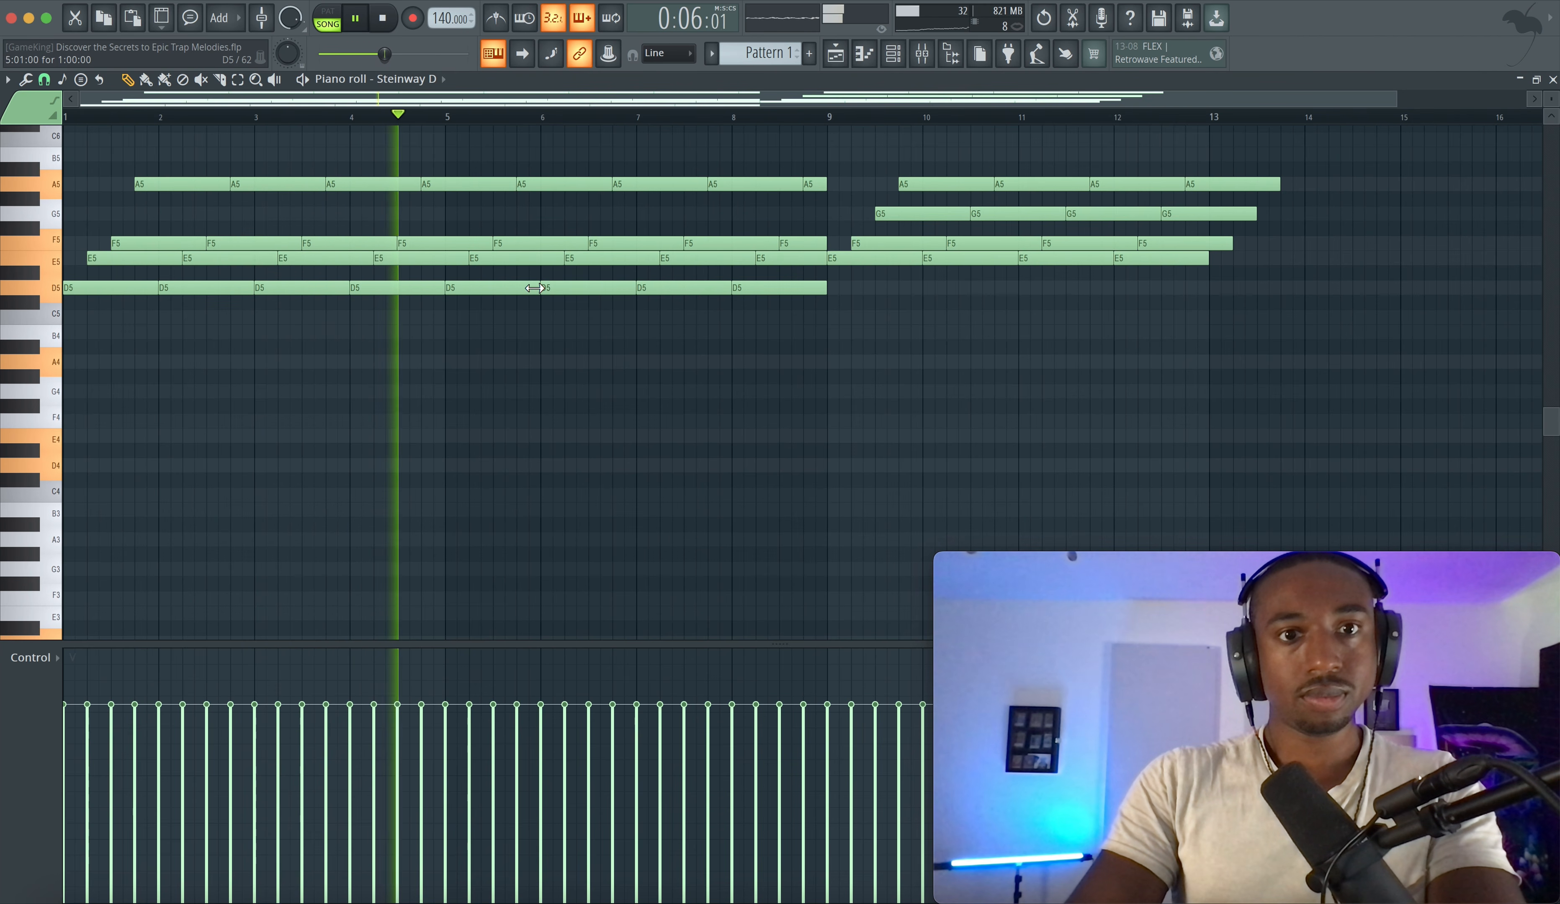
pyautogui.press('space')
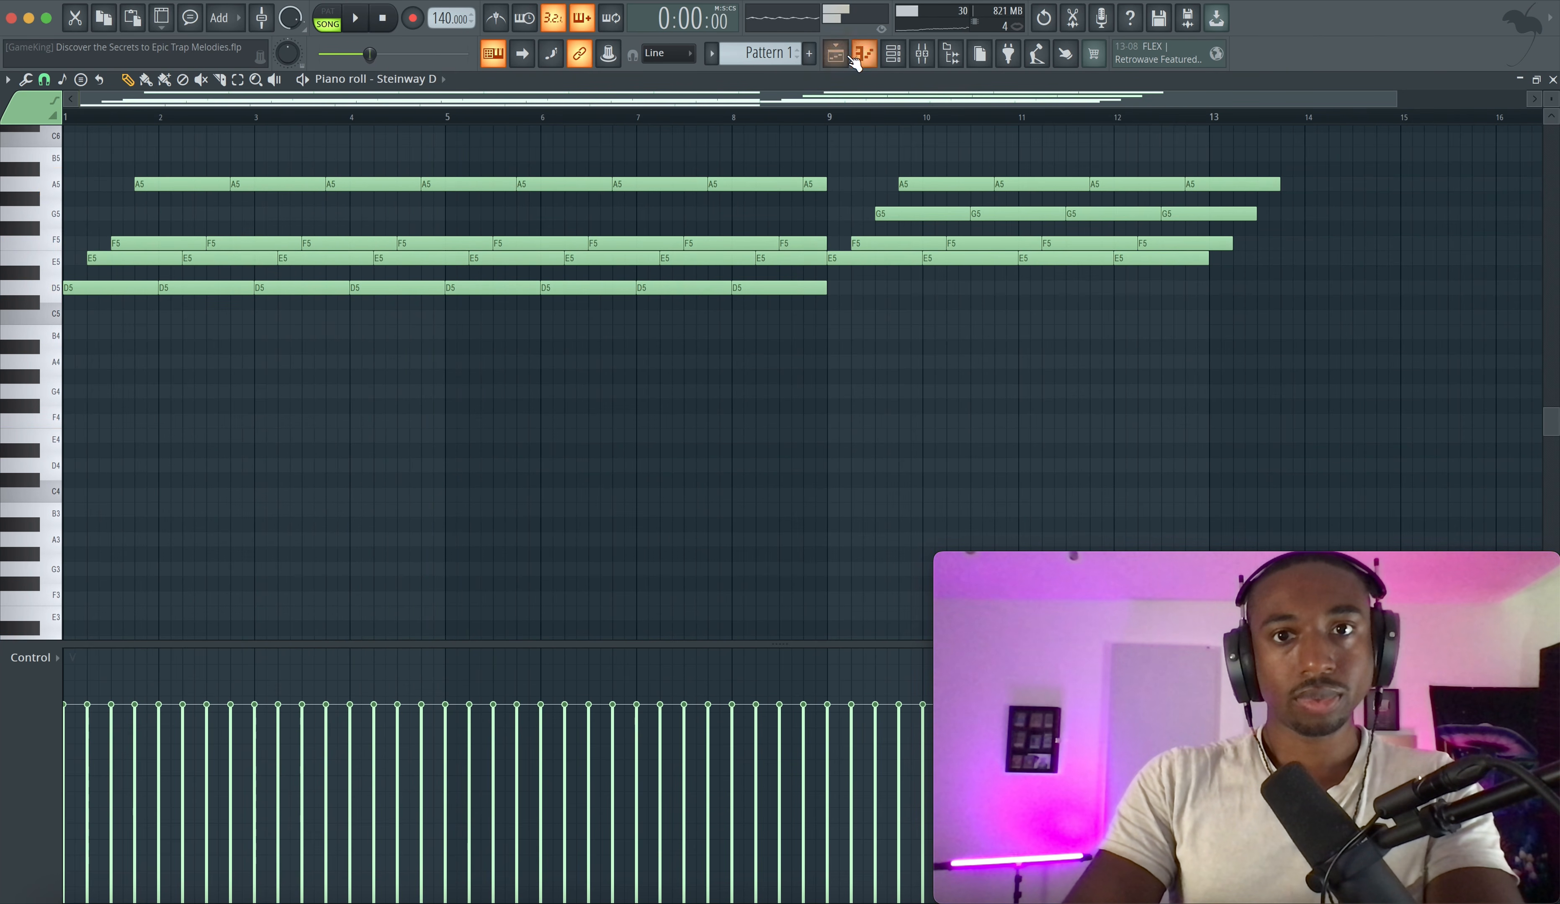
# - Copy the clips to start at bar 9 and delete the Pattern 2 clips before bar 9
pyautogui.click(836, 54)
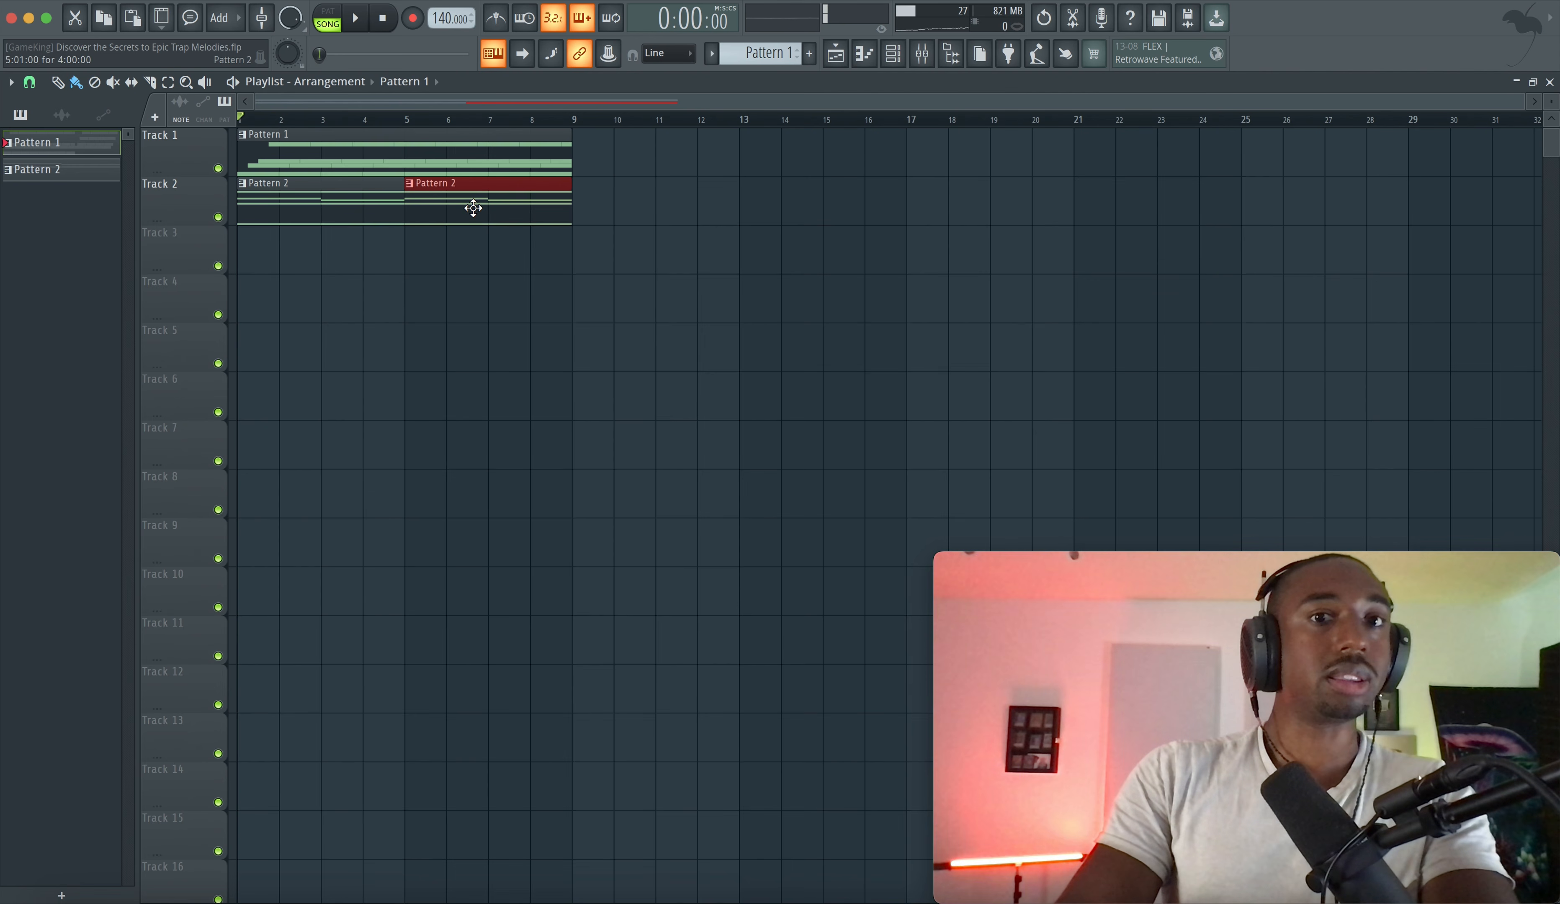
pyautogui.moveTo(478, 209); pyautogui.dragTo(620, 146)
pyautogui.rightClick(489, 211)
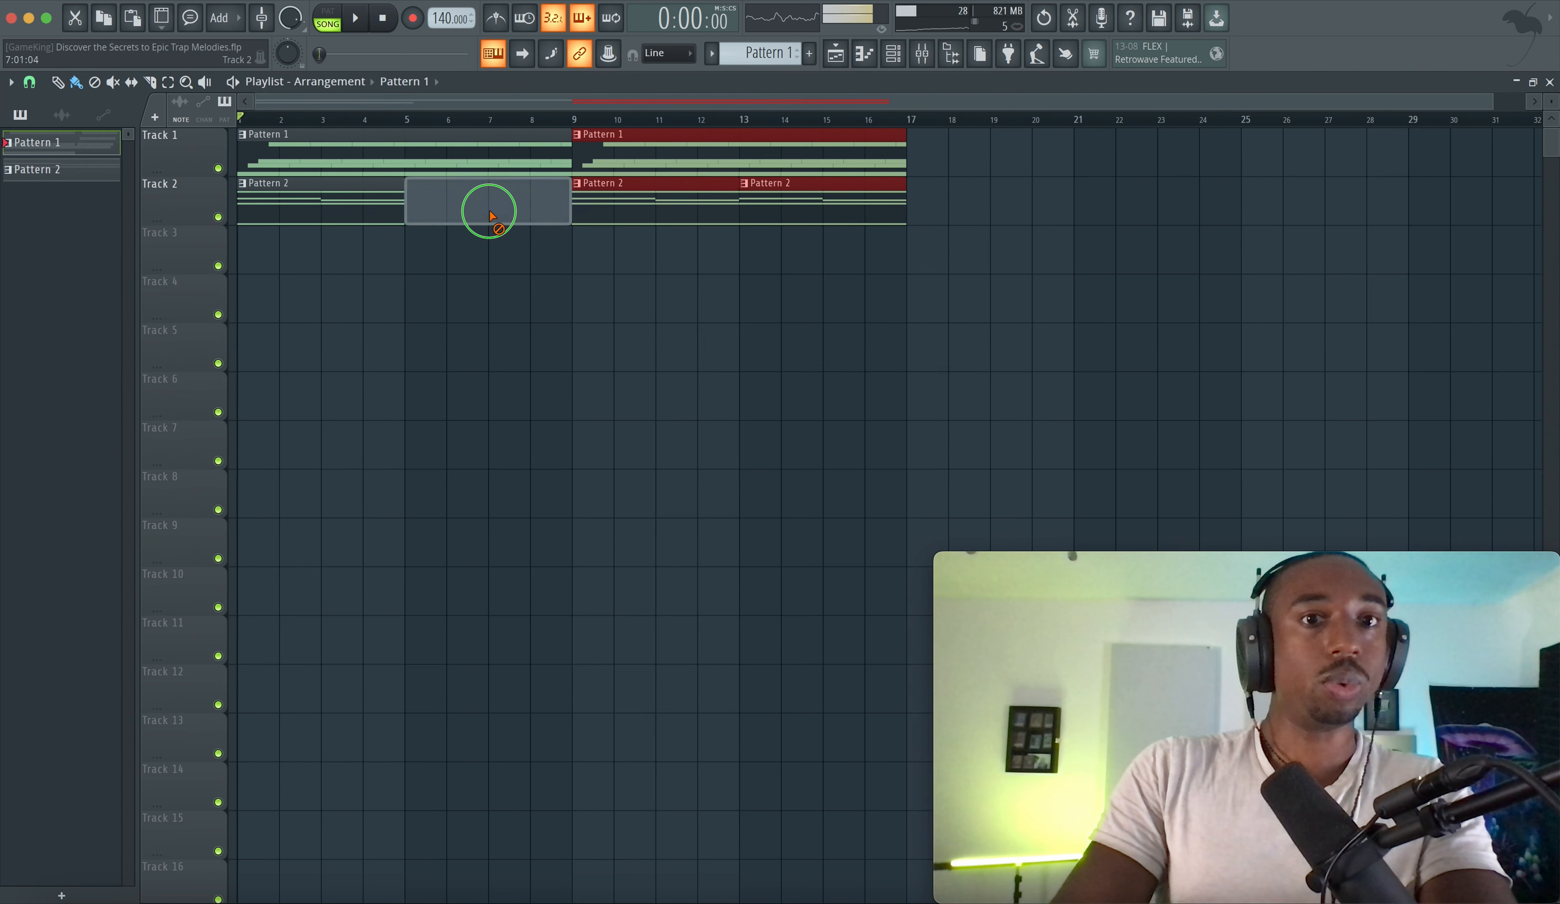
pyautogui.rightClick(365, 216)
# - Play the arrangement and open the mixer
pyautogui.press('space')
pyautogui.press('F9')
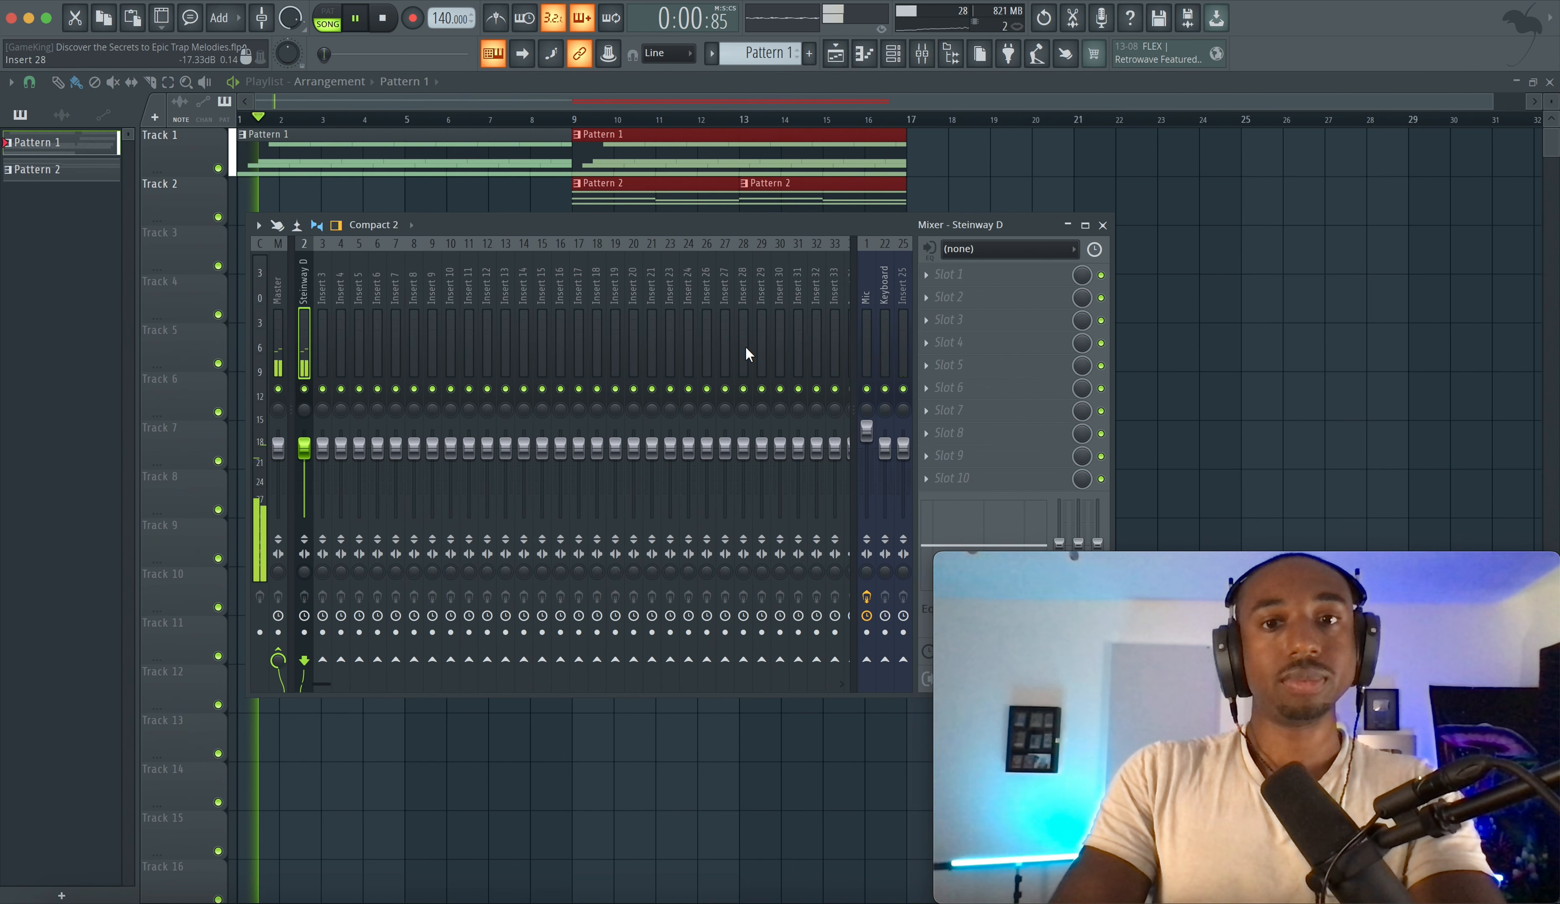
# - Save the project
pyautogui.click(1163, 328)
pyautogui.hotkey('ctrl', 's')
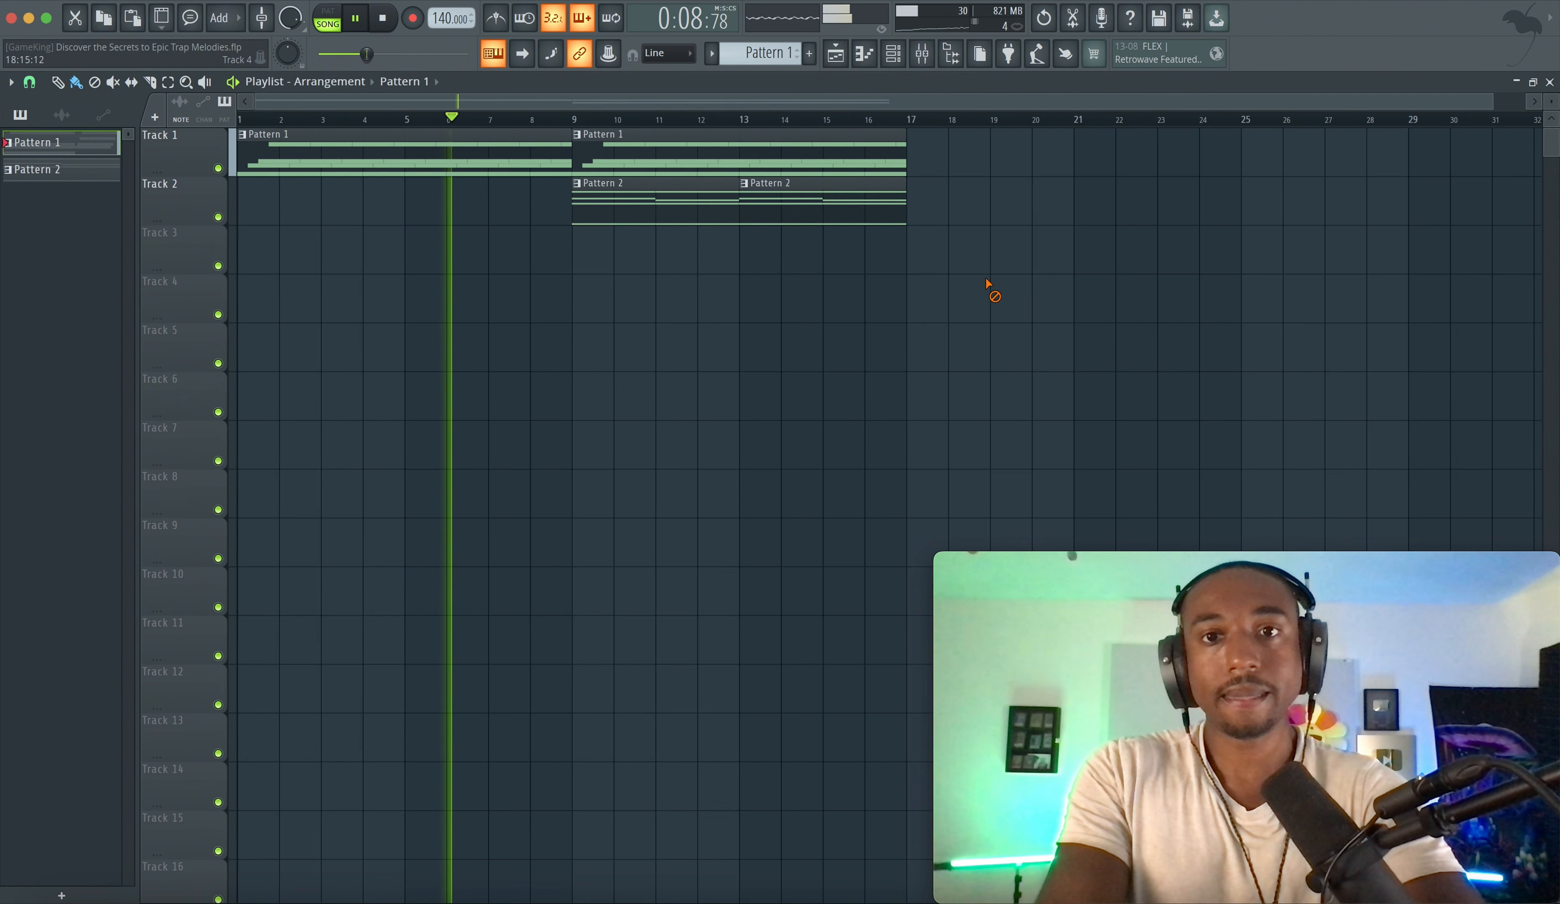
pyautogui.click(922, 54)
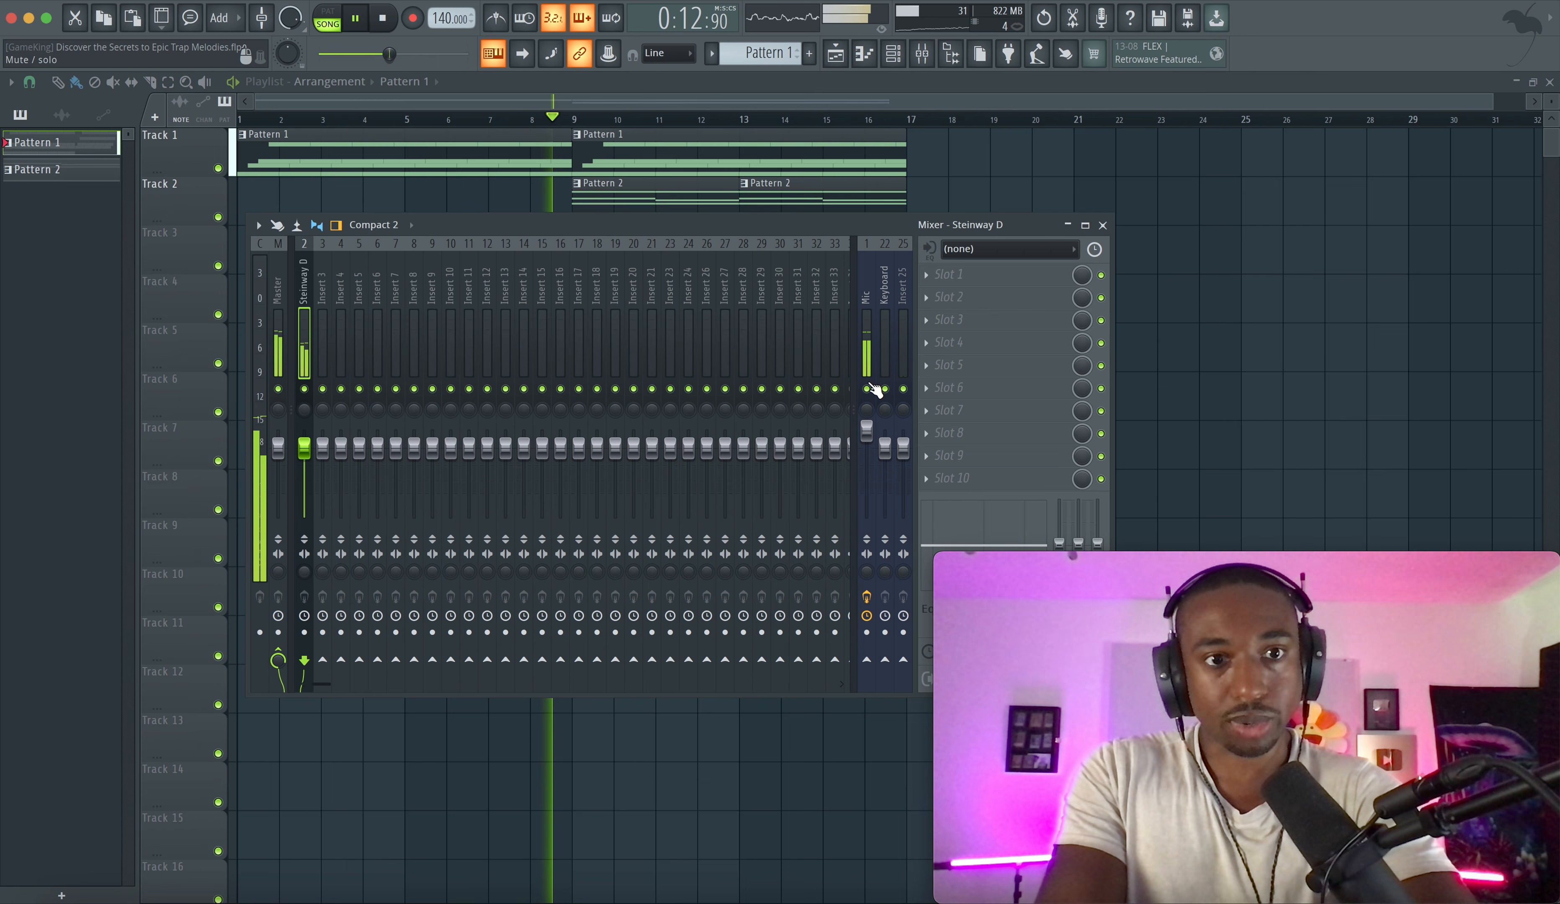
pyautogui.click(1102, 225)
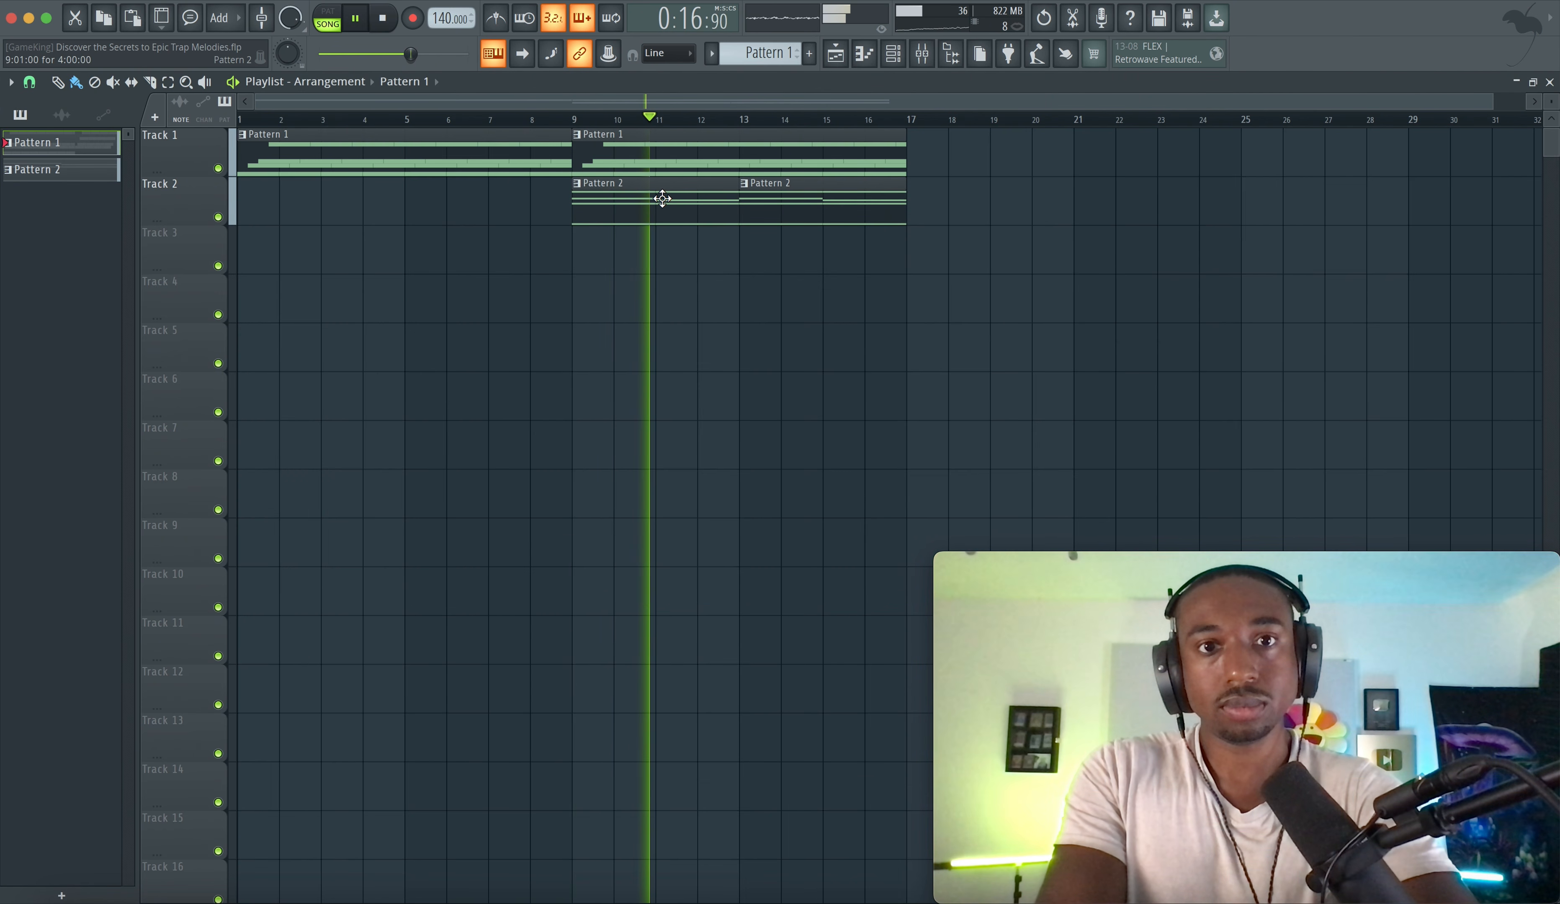
pyautogui.click(923, 55)
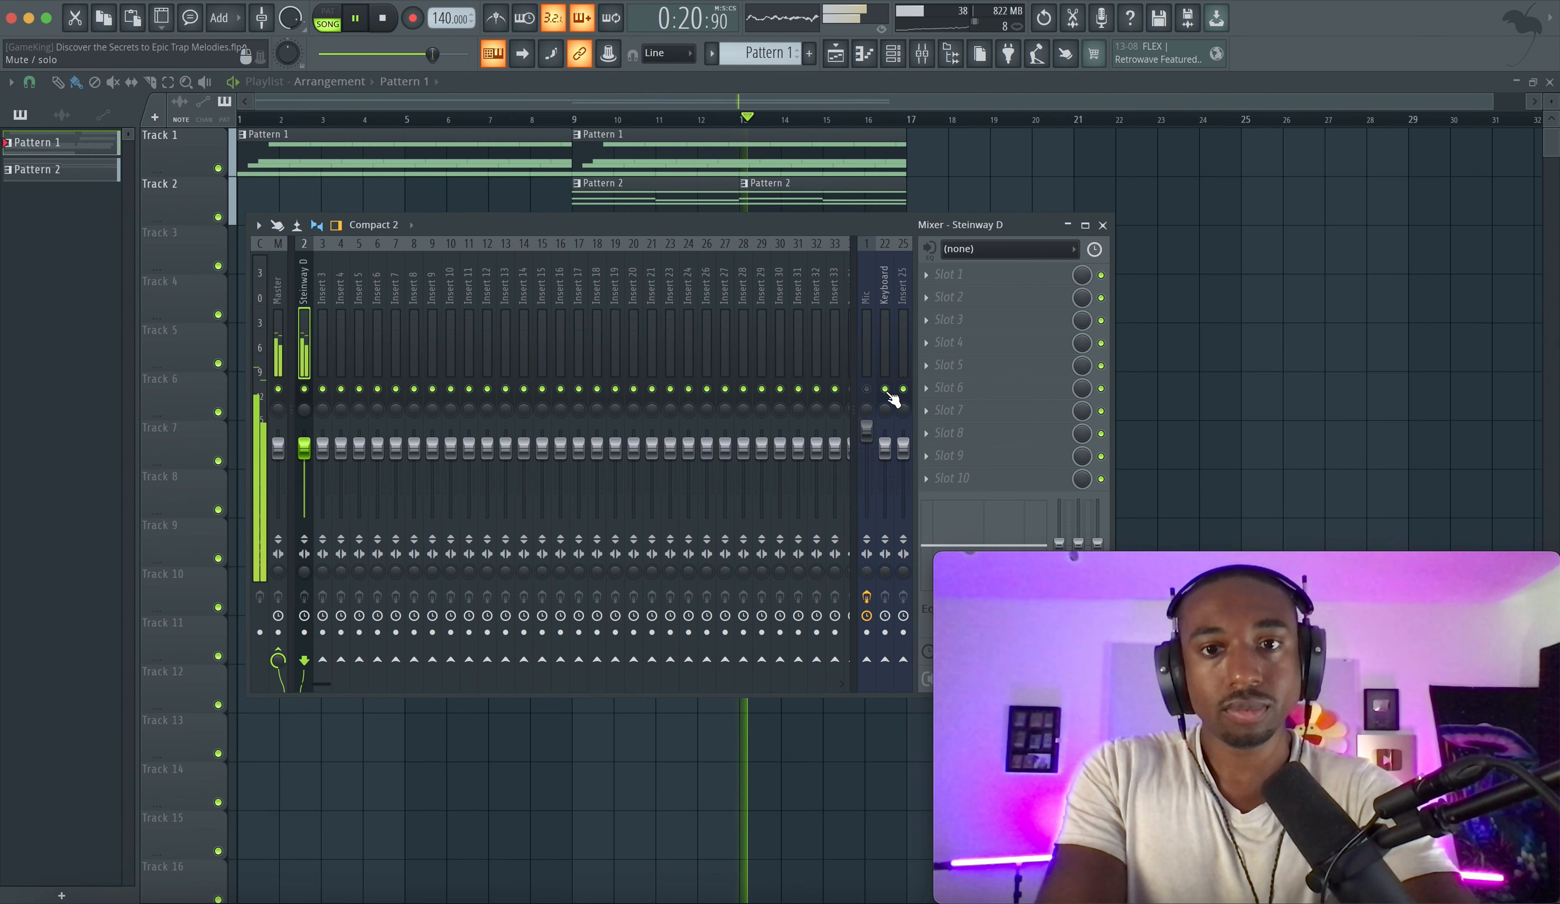
pyautogui.click(1167, 285)
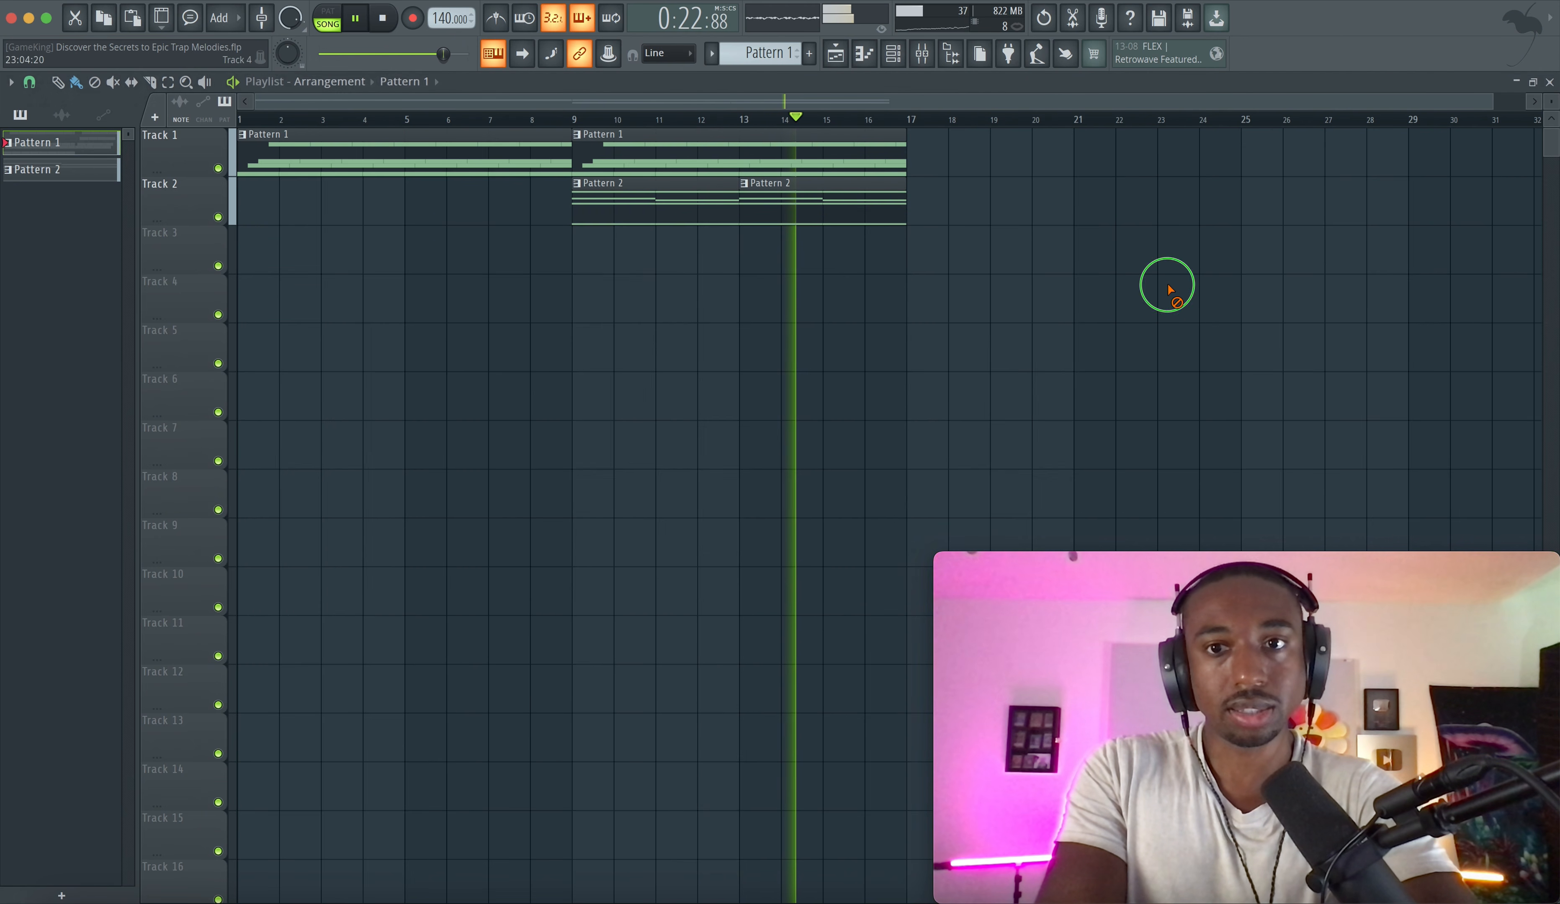
pyautogui.press('F9')
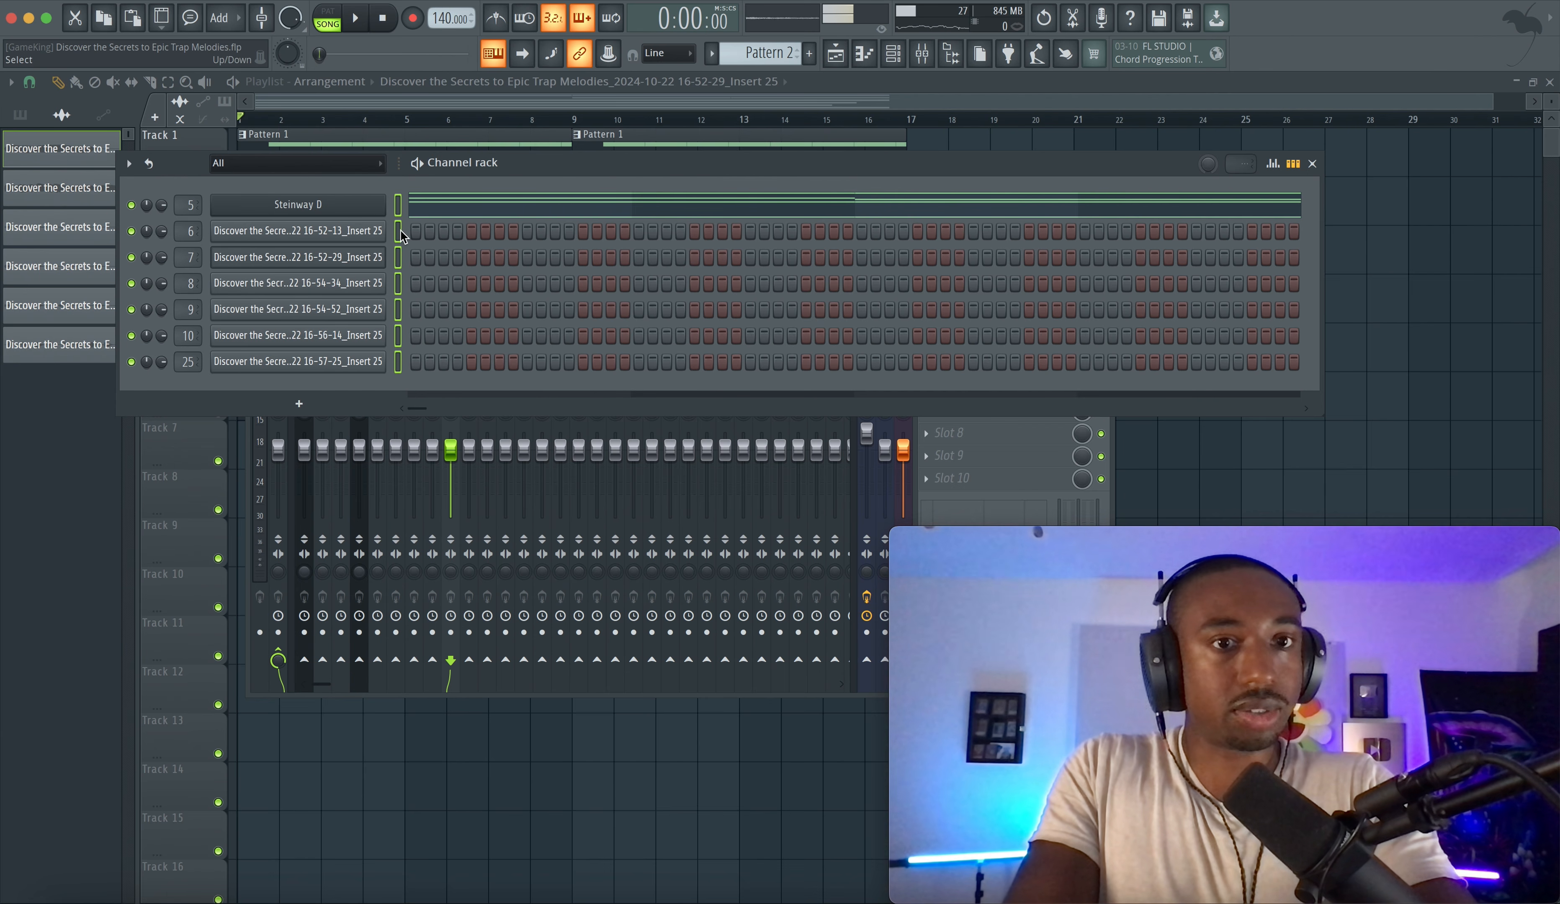
# - Rename mixer insert 11 as Melody
pyautogui.click(953, 497)
pyautogui.click(470, 326)
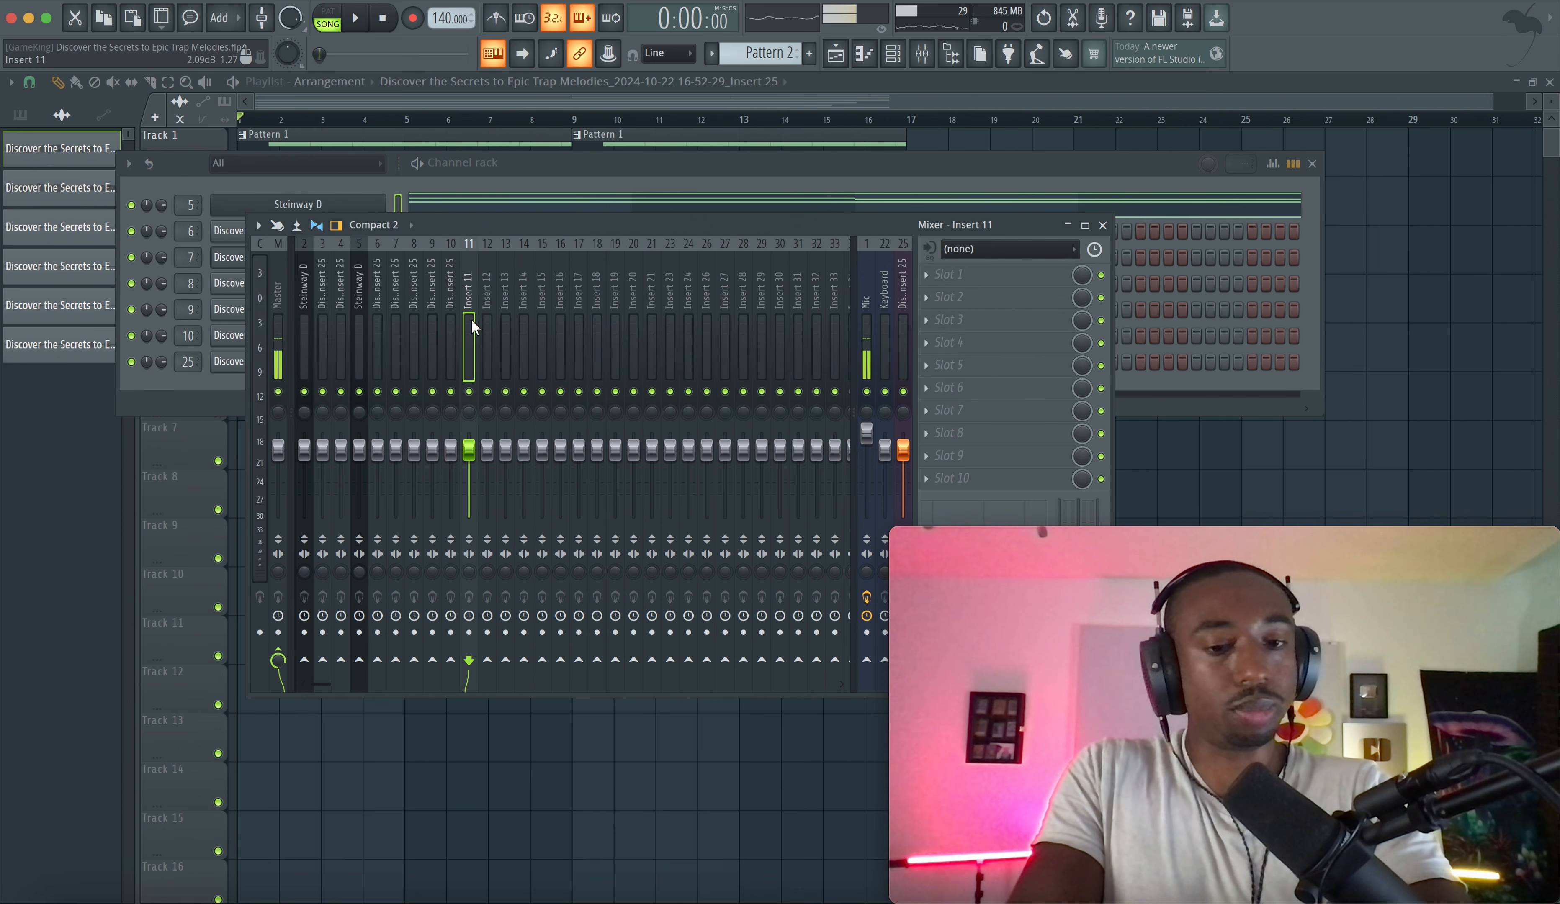
pyautogui.press('F2')
pyautogui.press('Return')
# - Route mixer inserts 2 through 10 only to the Melody insert and play the project back
pyautogui.moveTo(449, 305); pyautogui.dragTo(286, 305)
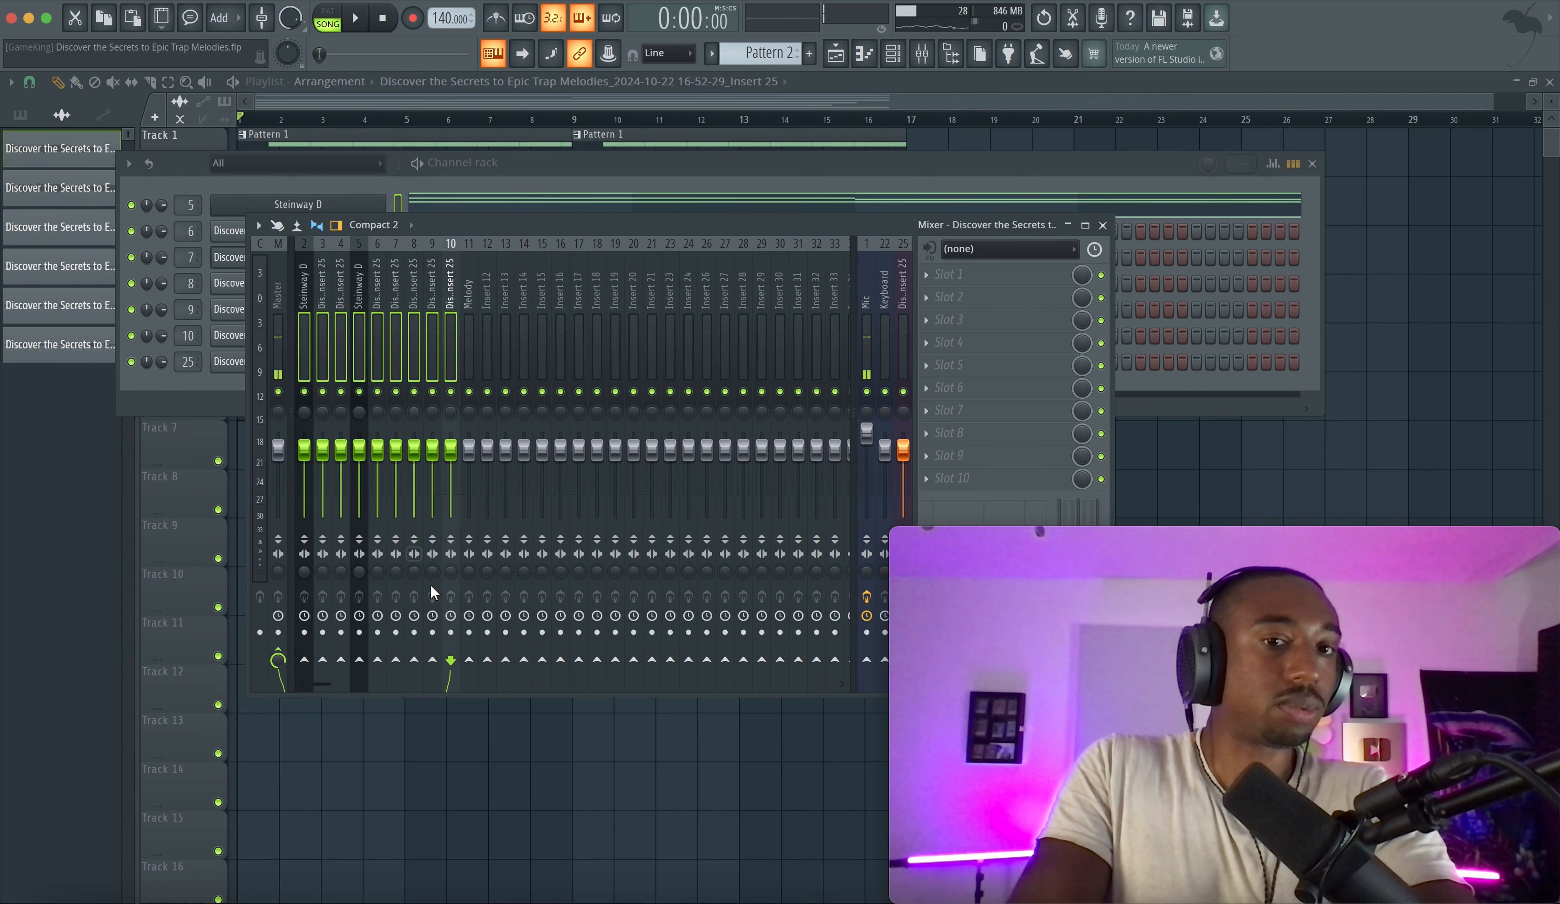
pyautogui.rightClick(470, 659)
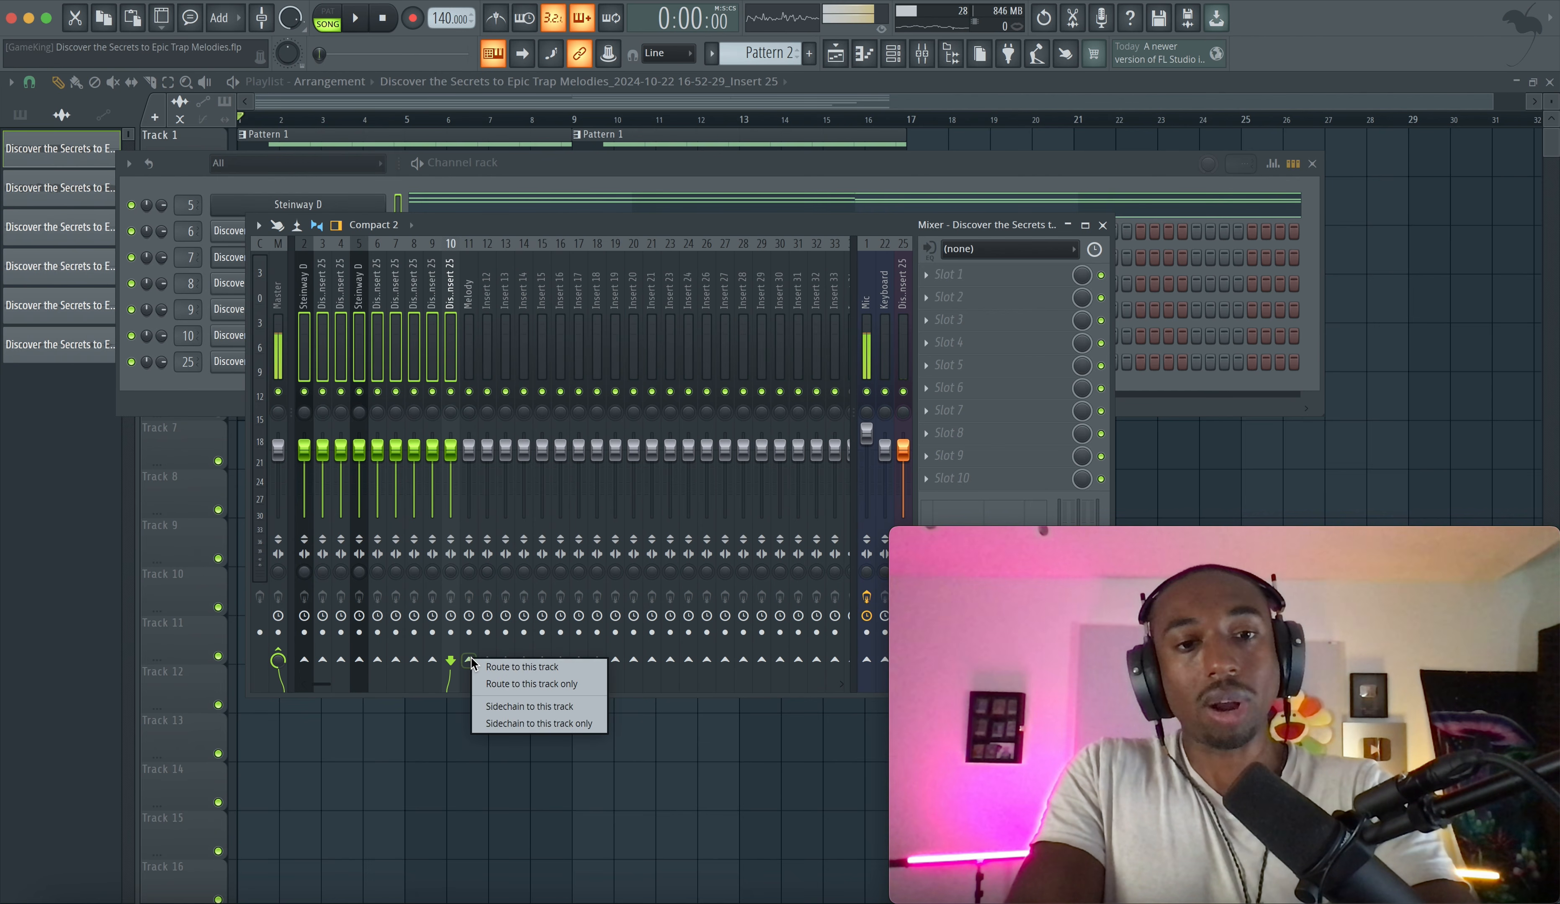
pyautogui.click(503, 684)
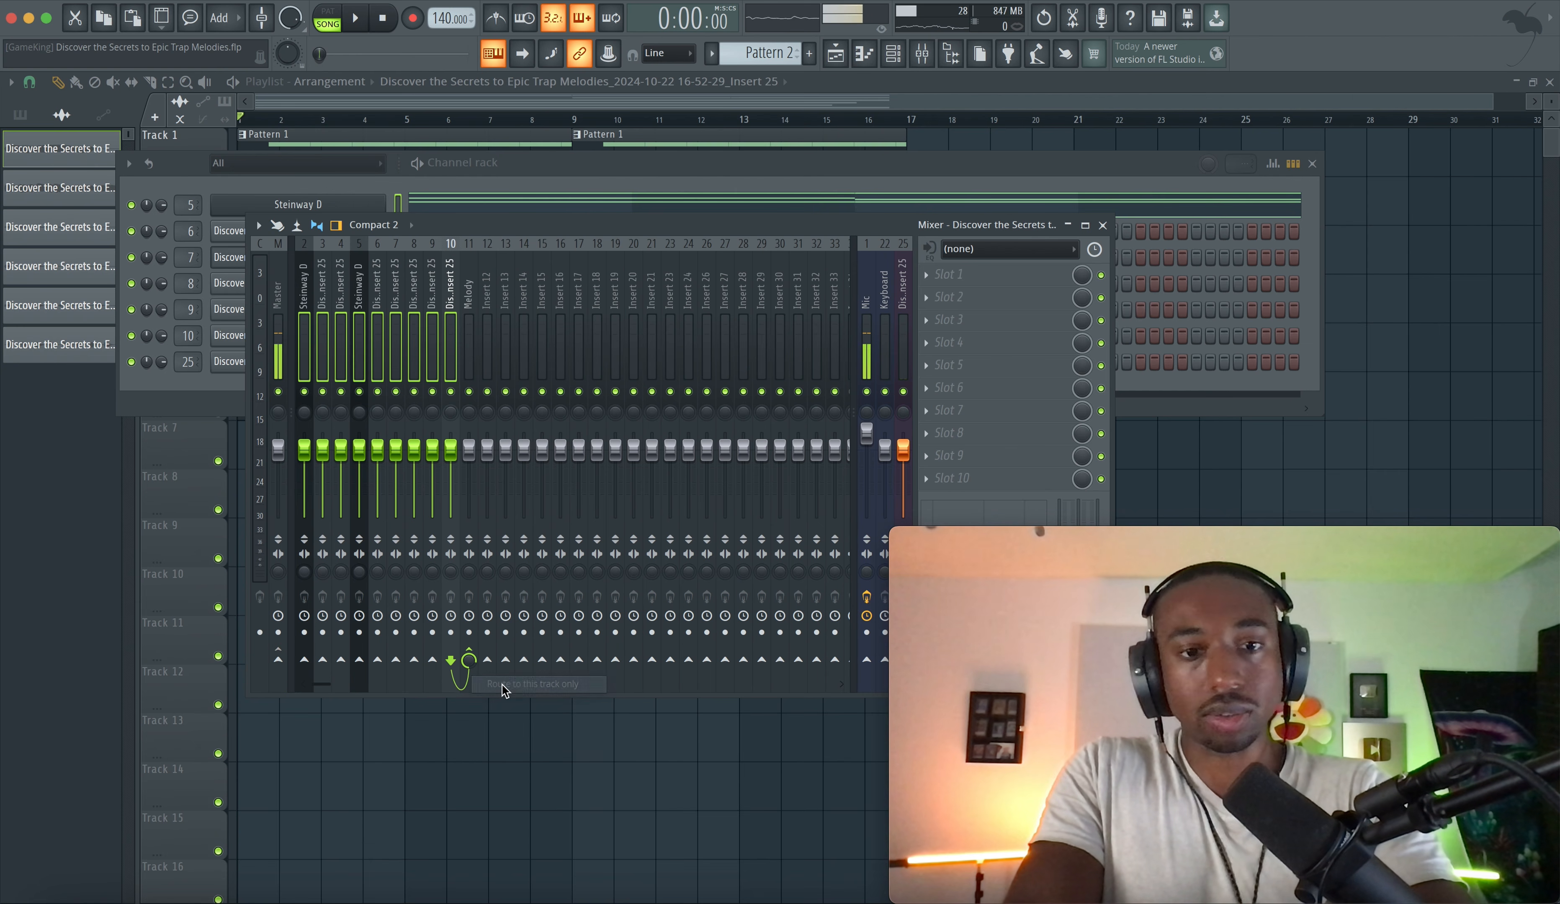
pyautogui.click(480, 329)
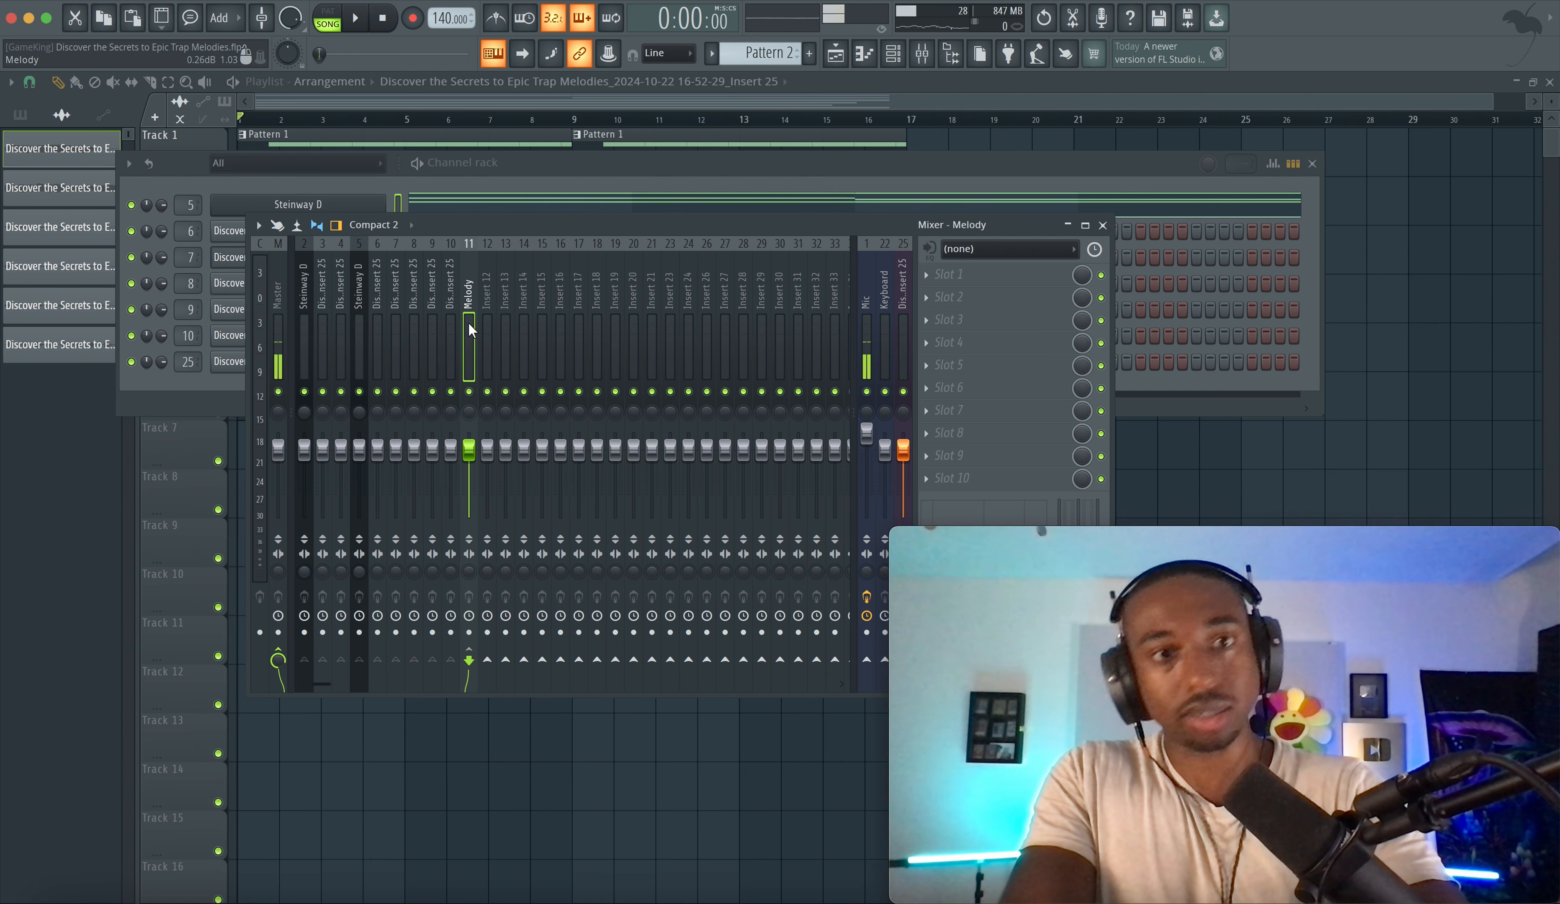
pyautogui.press('space')
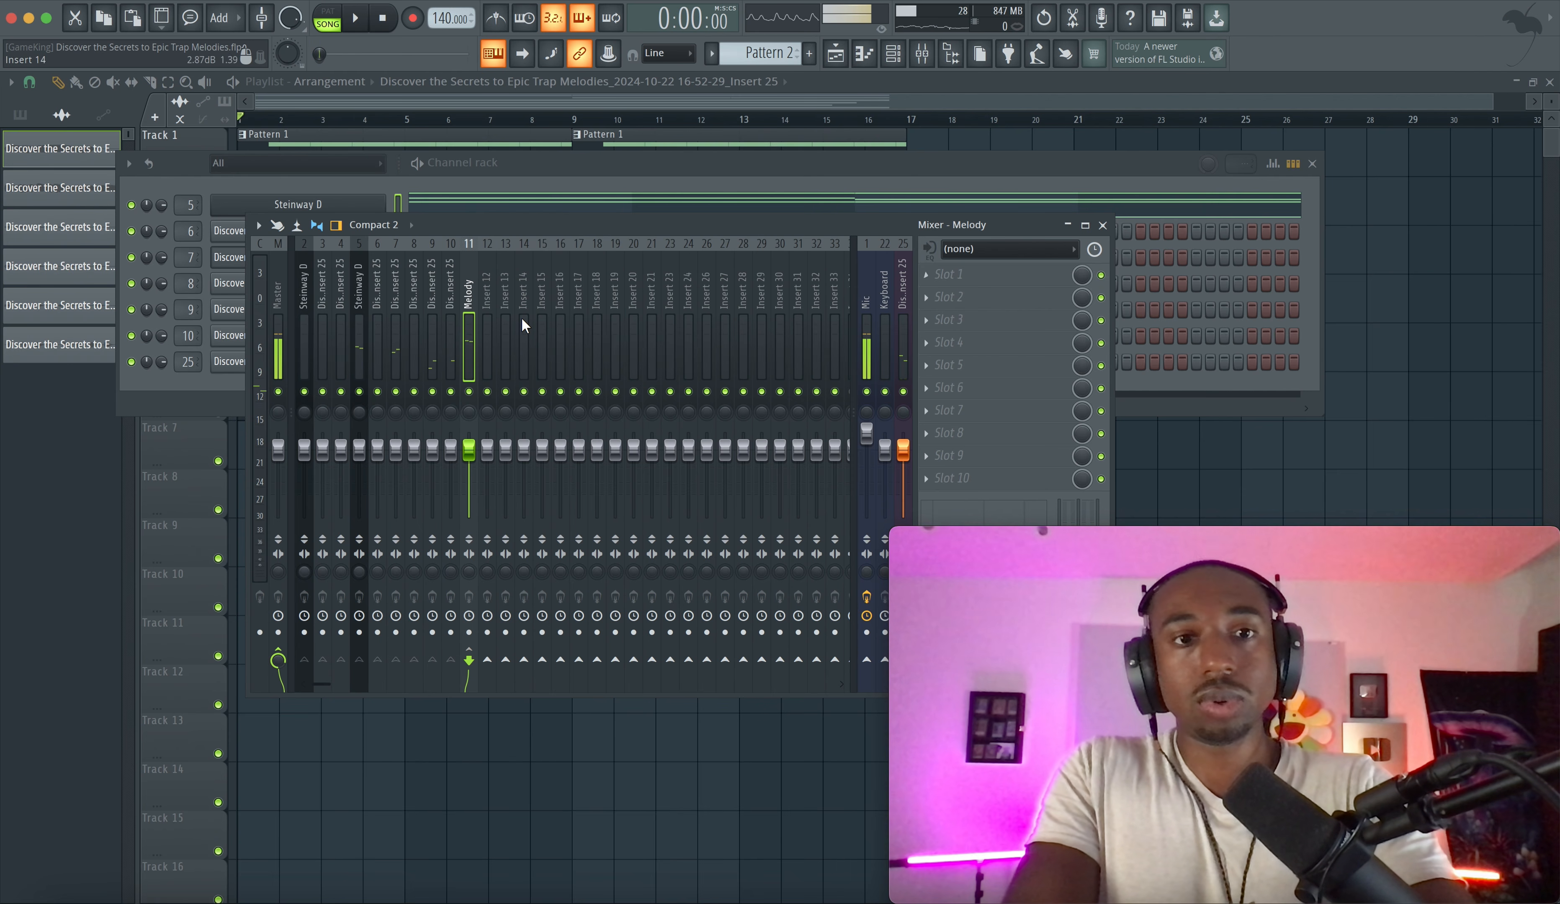
# - Rename mixer insert 12 as REVERB
pyautogui.click(488, 329)
pyautogui.press('F2')
pyautogui.write('REVERB')
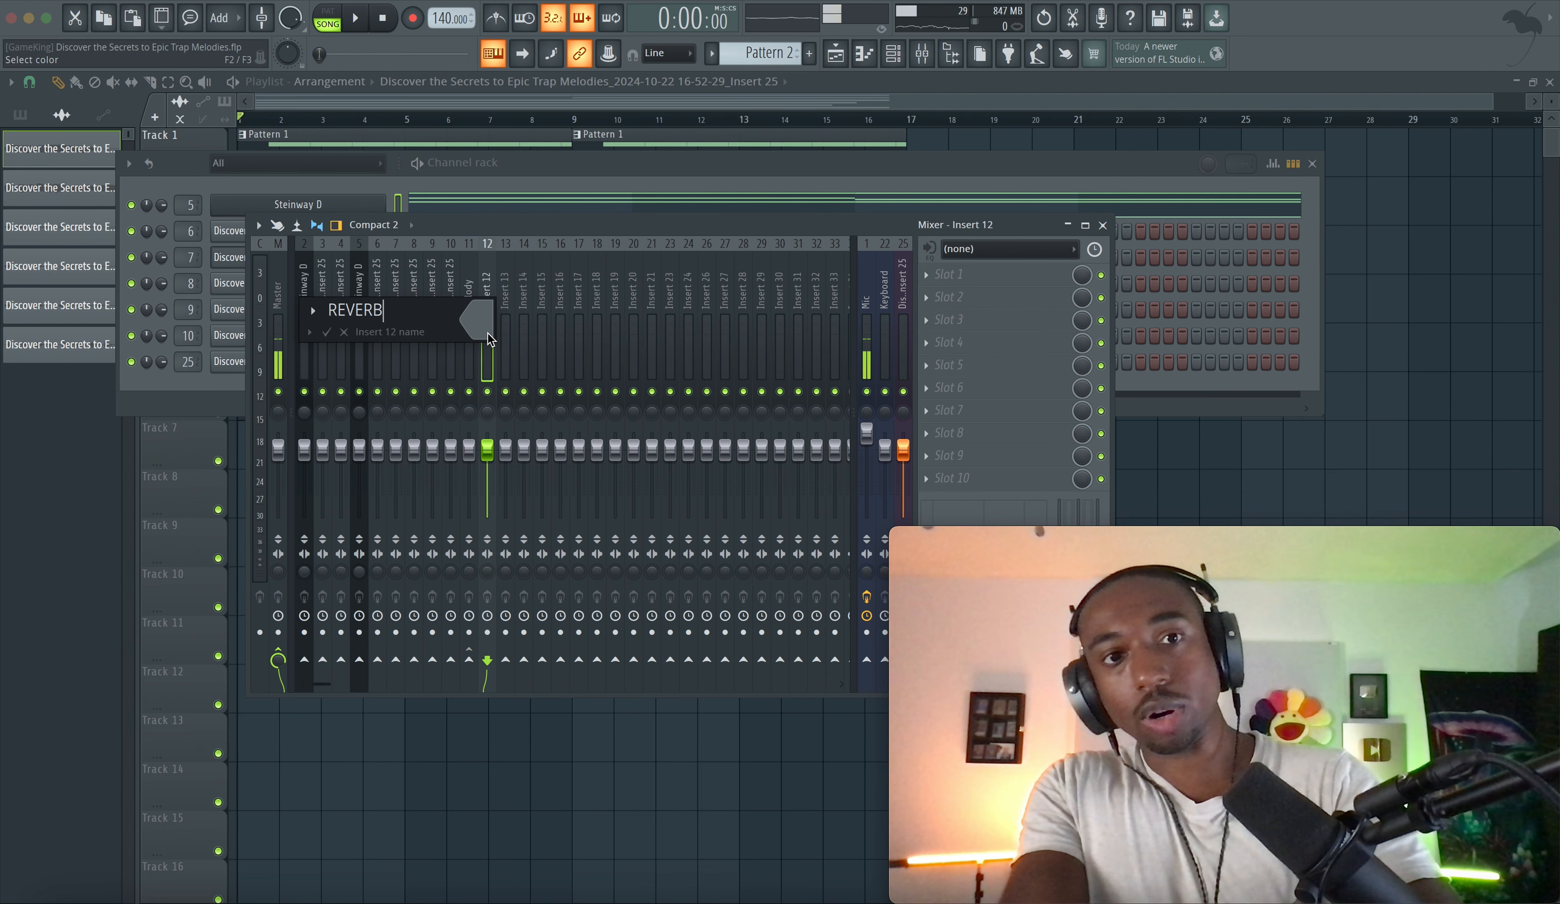
# - Load LuxeVerb into the first effect slot of the REVERB insert
pyautogui.click(931, 280)
pyautogui.moveTo(947, 295)
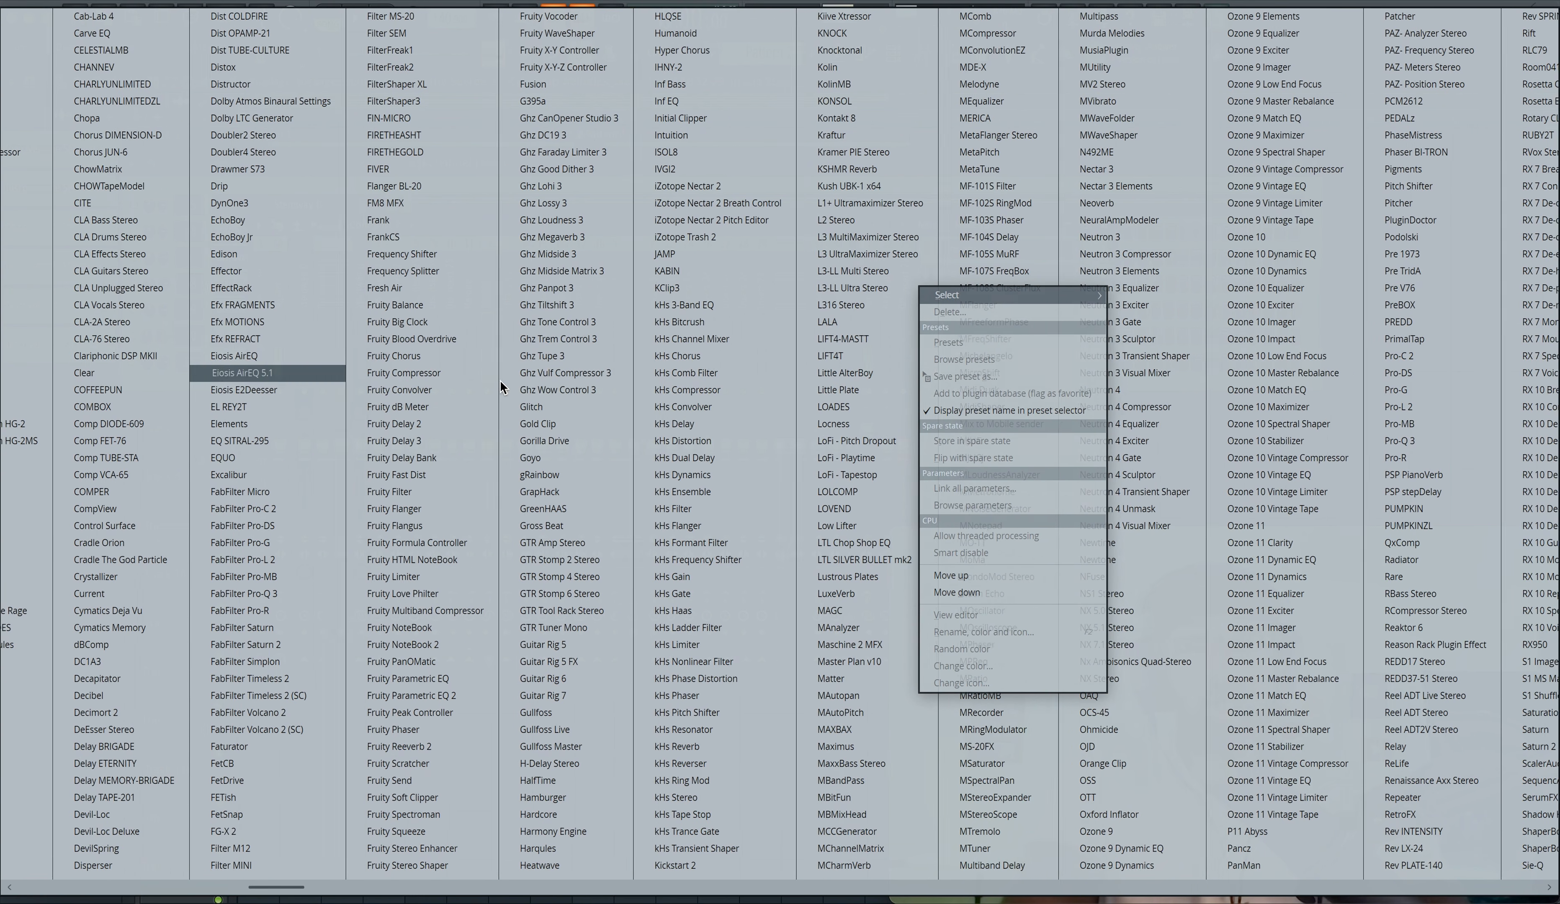
pyautogui.click(833, 594)
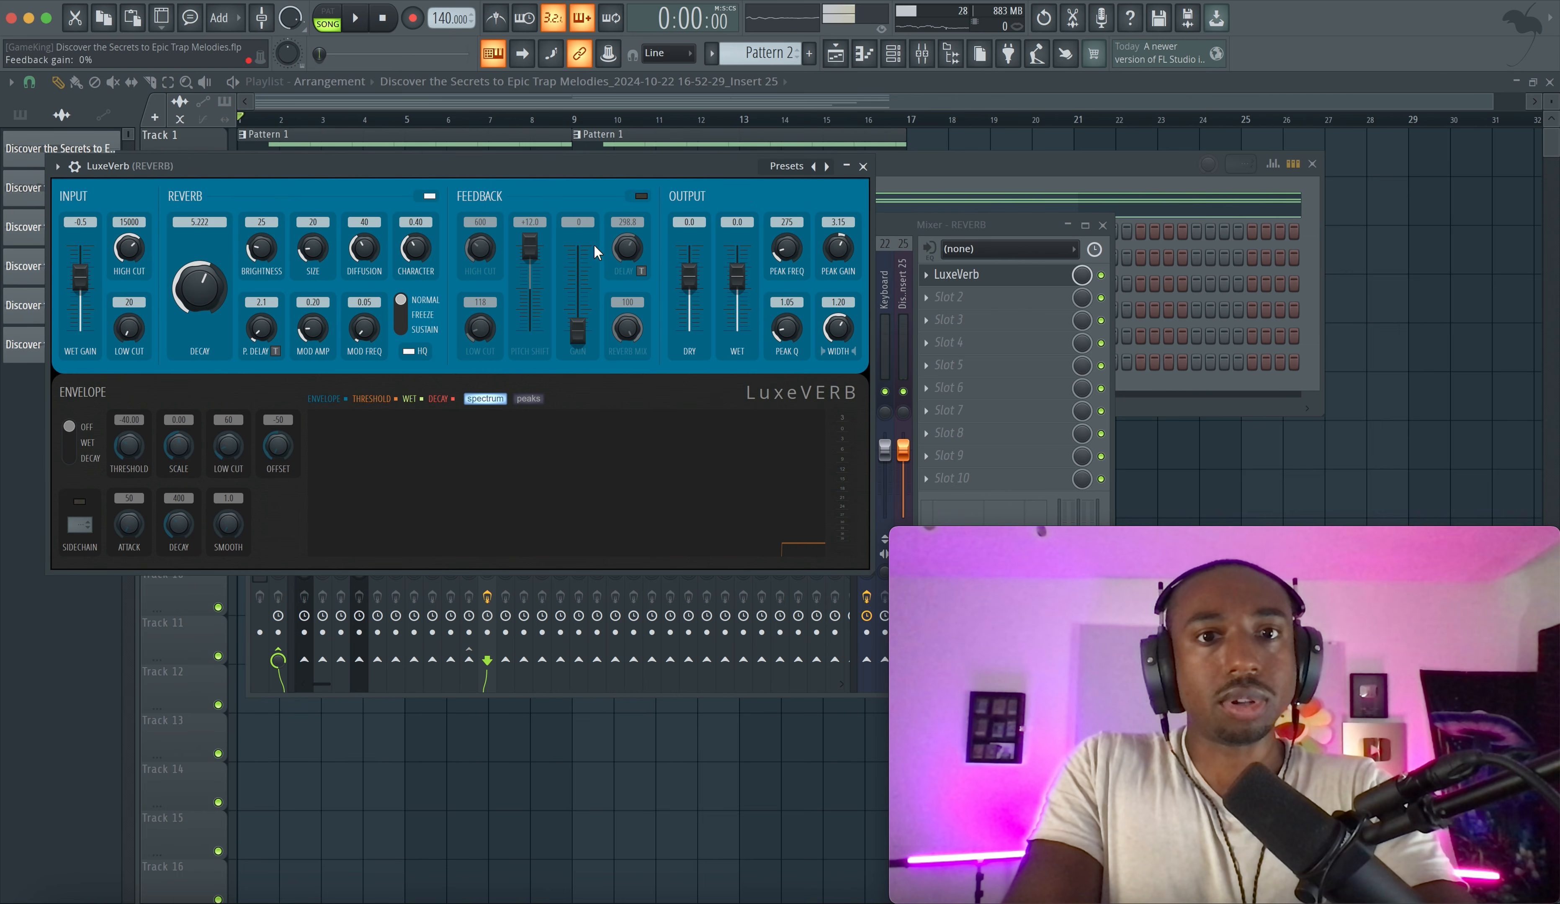
# - Turn on LuxeVerb's feedback section and raise its feedback gain to about 54, then close the plugin
pyautogui.click(642, 195)
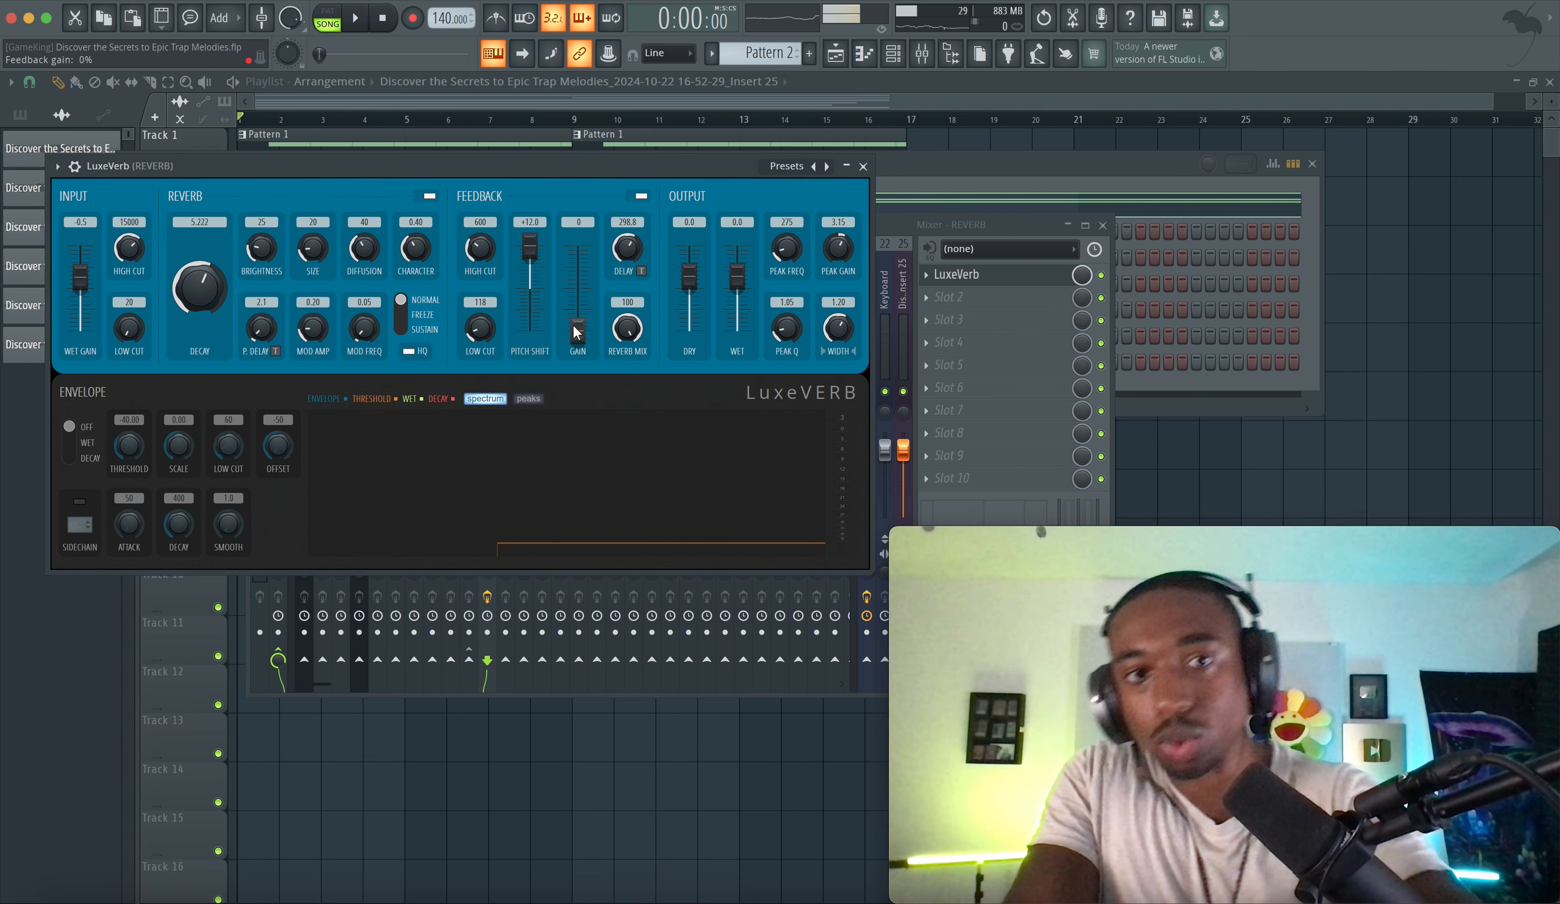
pyautogui.moveTo(578, 329); pyautogui.dragTo(584, 291)
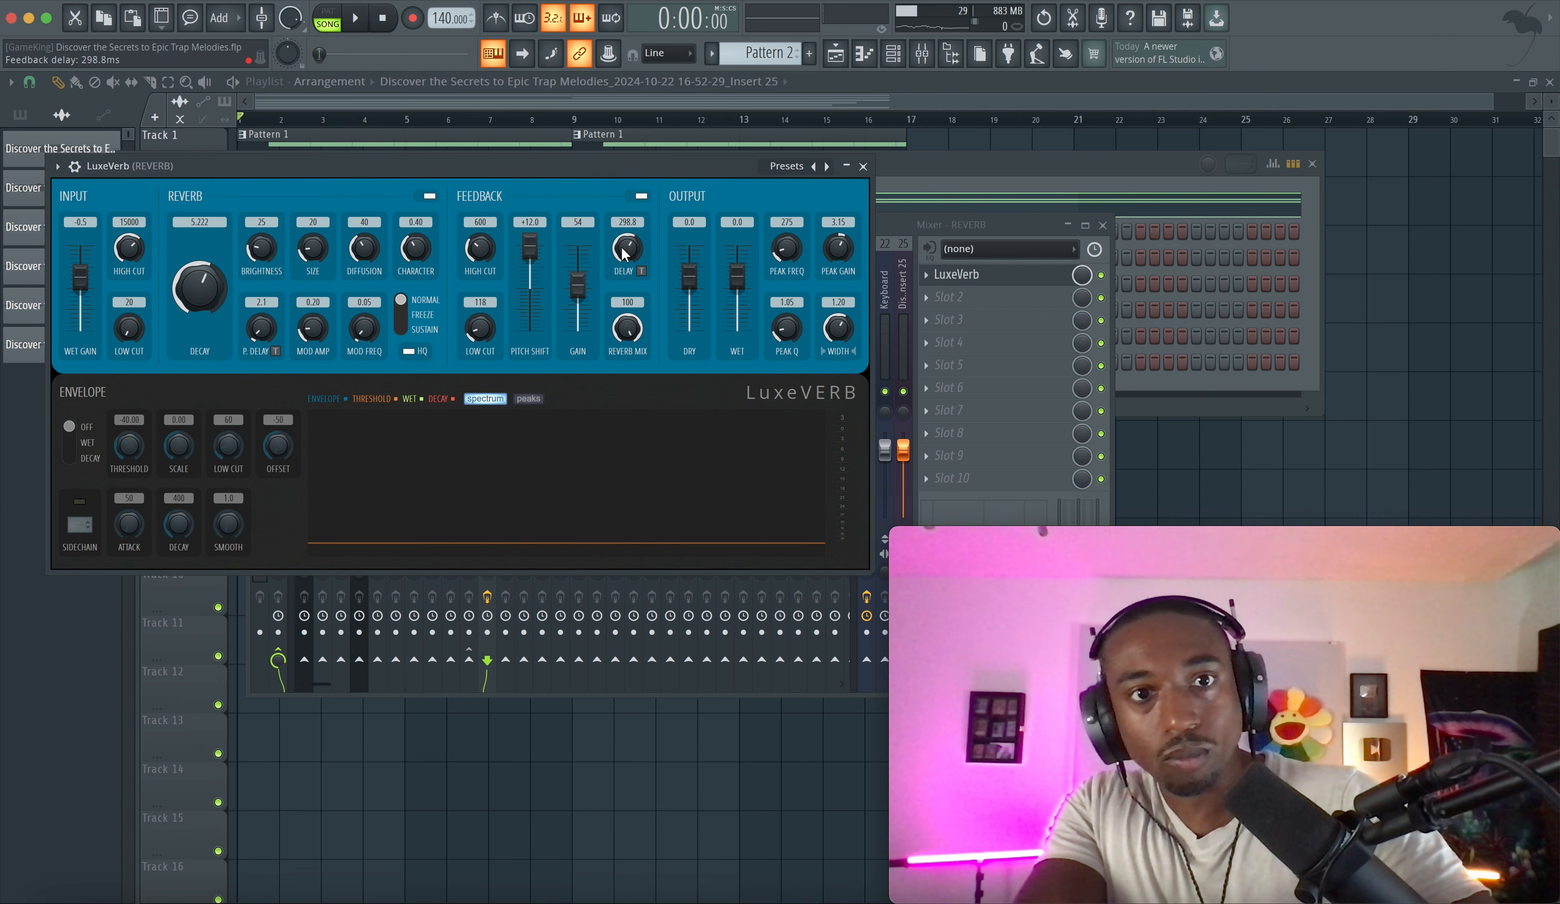
pyautogui.click(863, 165)
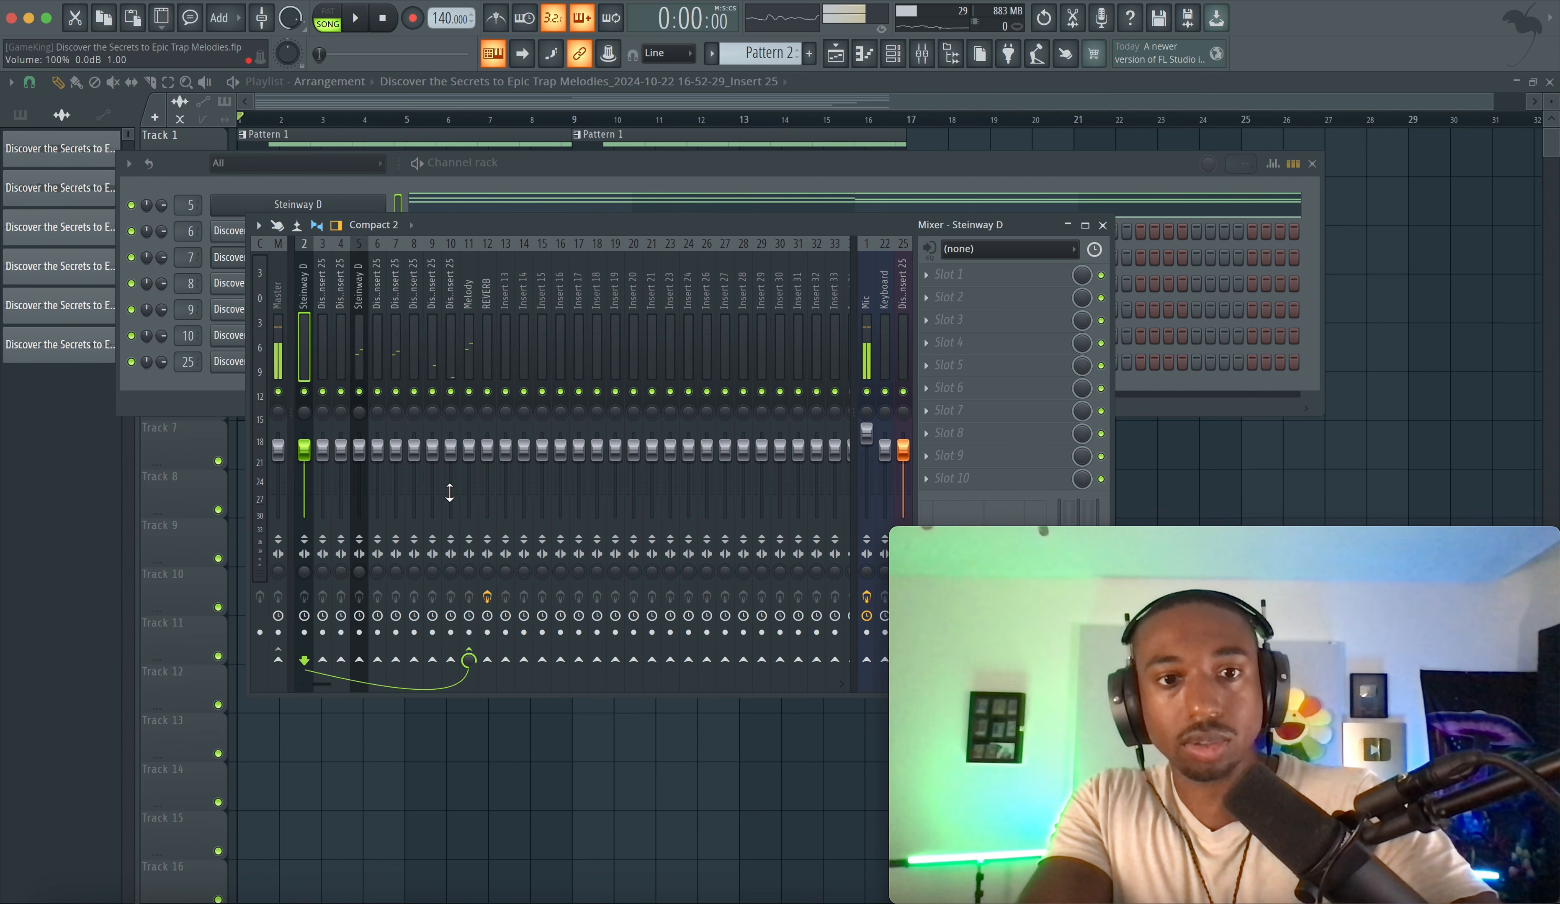
# - Add a send from the Steinway D insert to the REVERB insert at about 62% level
pyautogui.click(487, 659)
pyautogui.moveTo(487, 659); pyautogui.dragTo(487, 689)
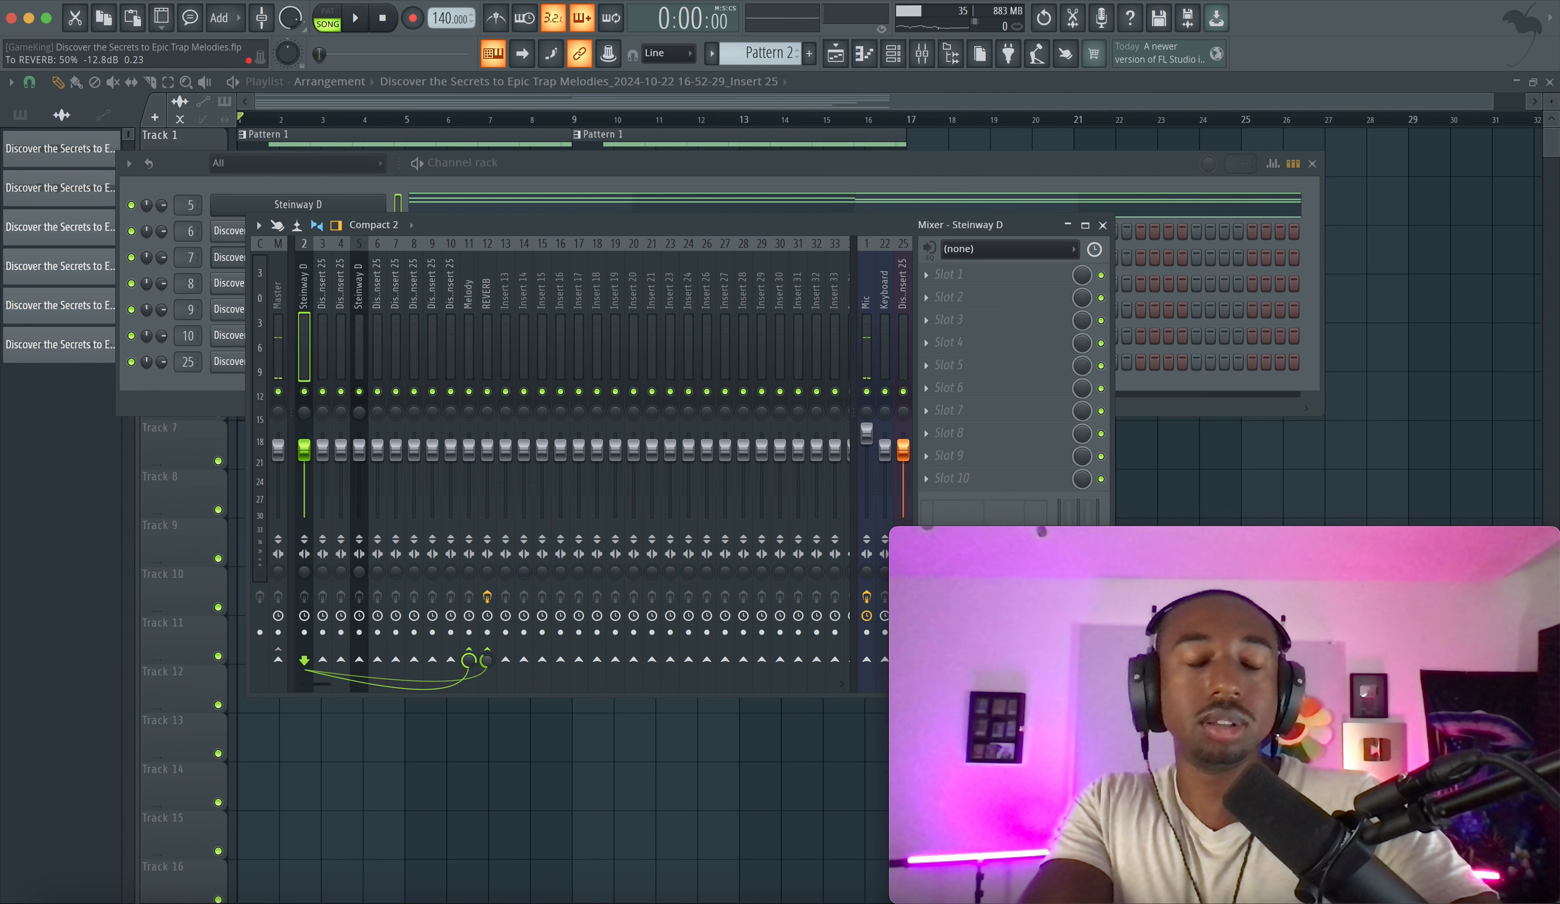
pyautogui.moveTo(488, 689); pyautogui.dragTo(487, 692)
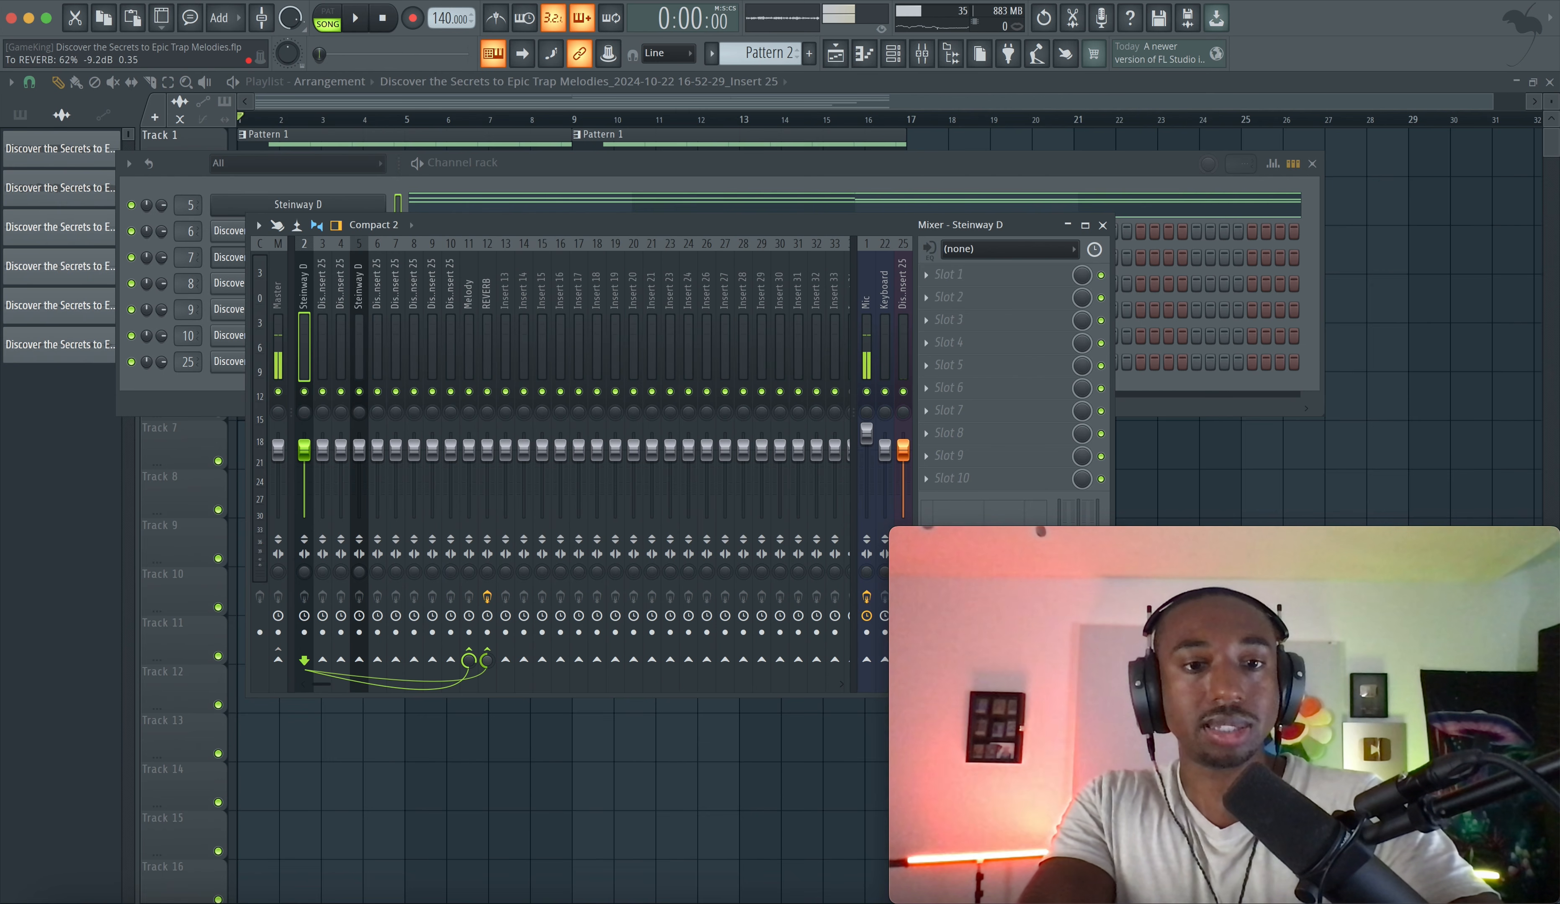
# - Play the project back and reset the name of mixer insert 2
pyautogui.press('space')
pyautogui.click(486, 344)
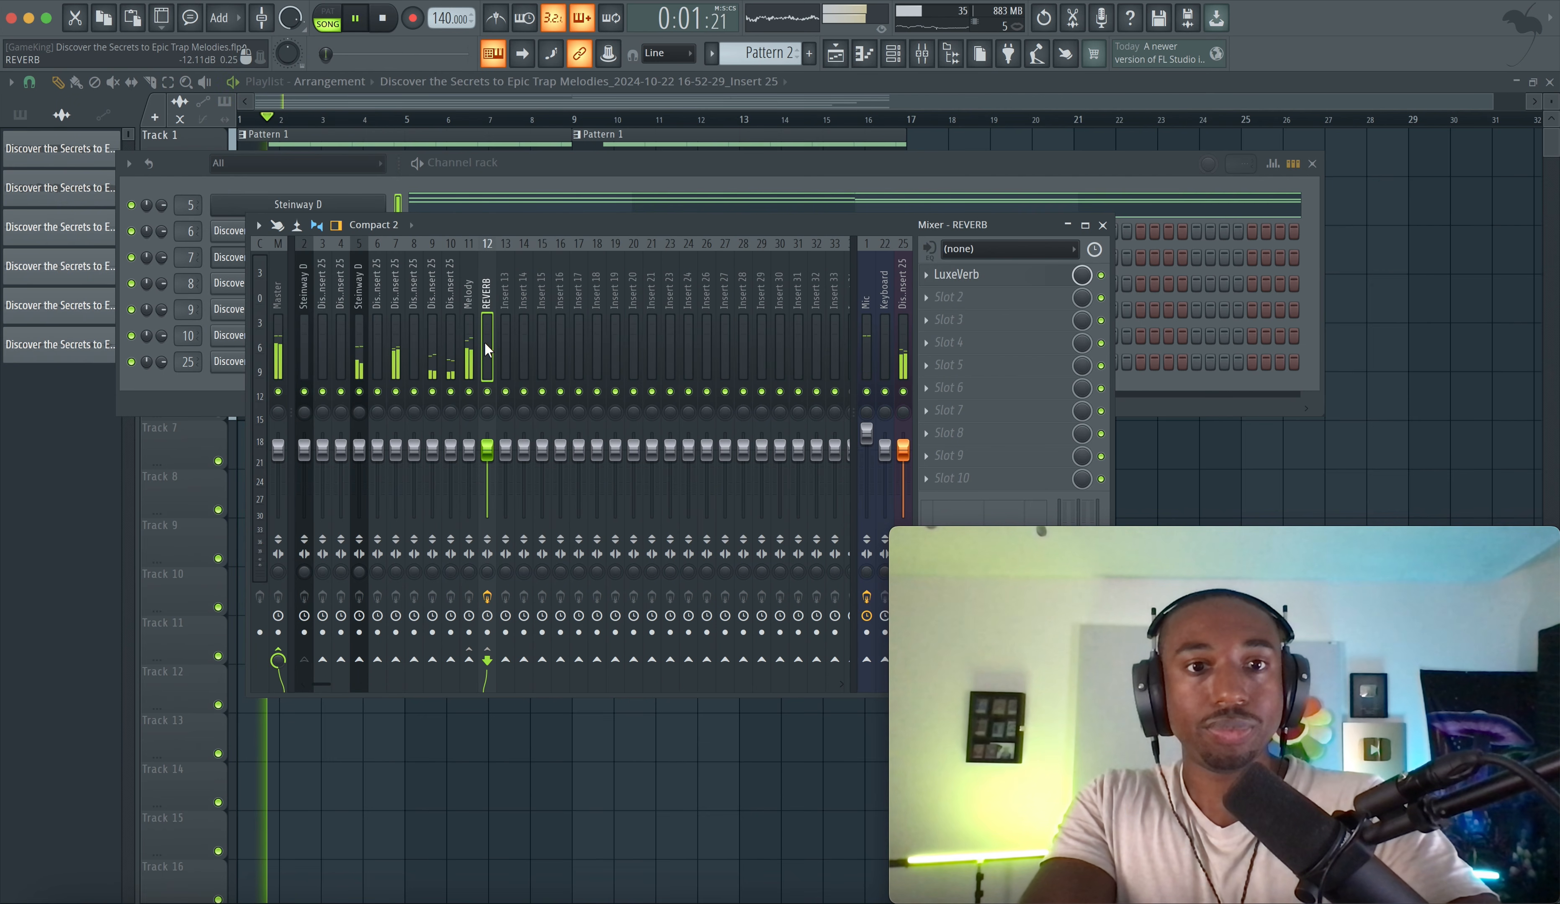
pyautogui.click(354, 342)
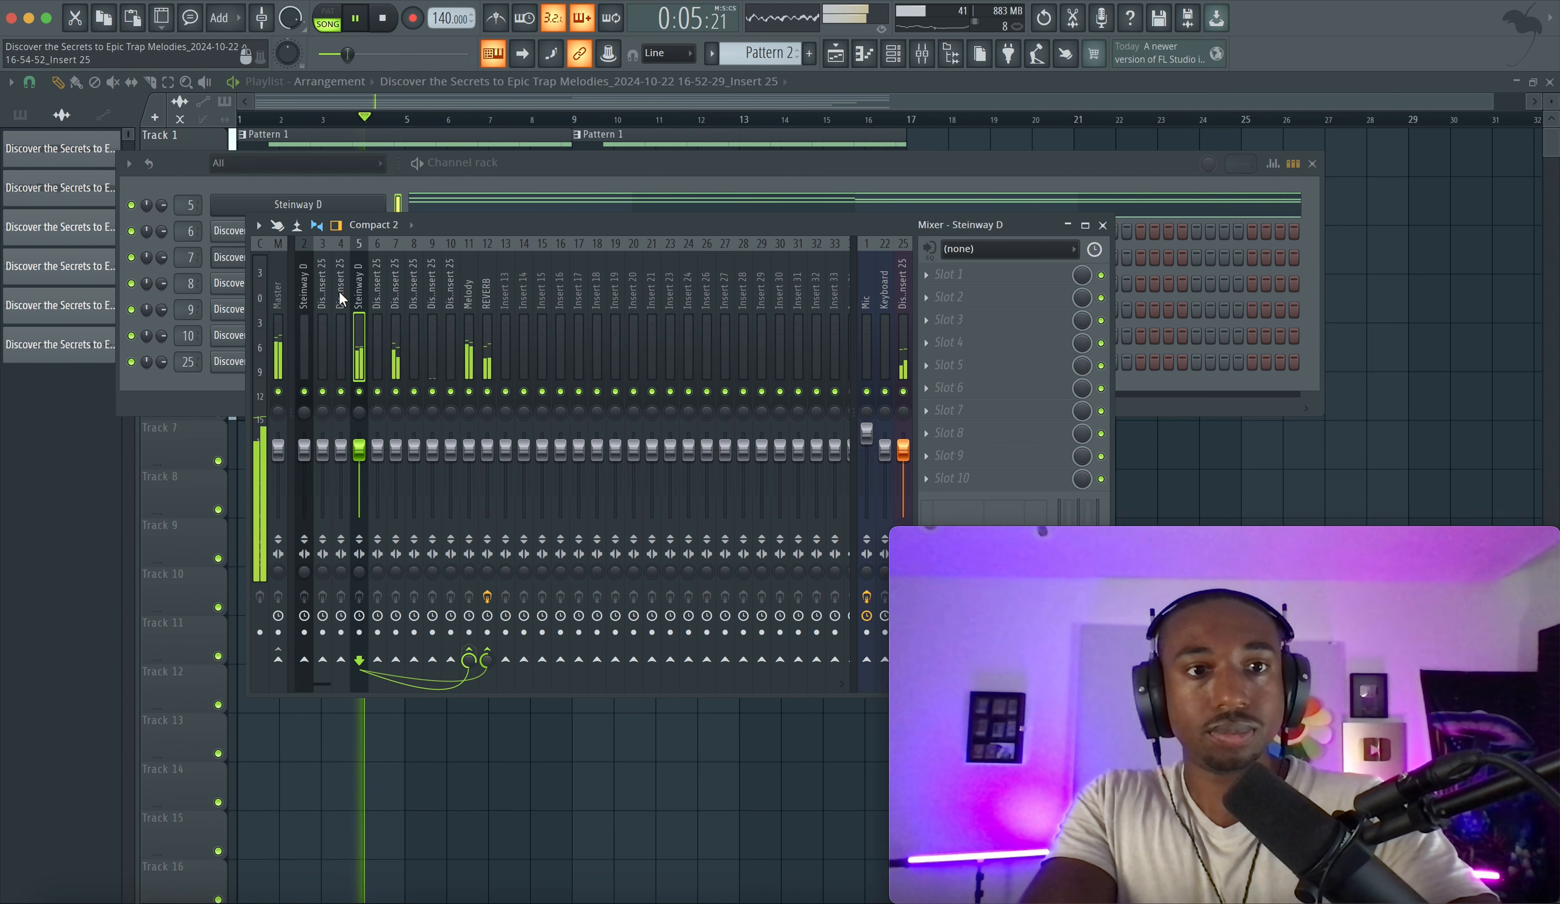
pyautogui.rightClick(299, 307)
pyautogui.click(354, 421)
pyautogui.press('Return')
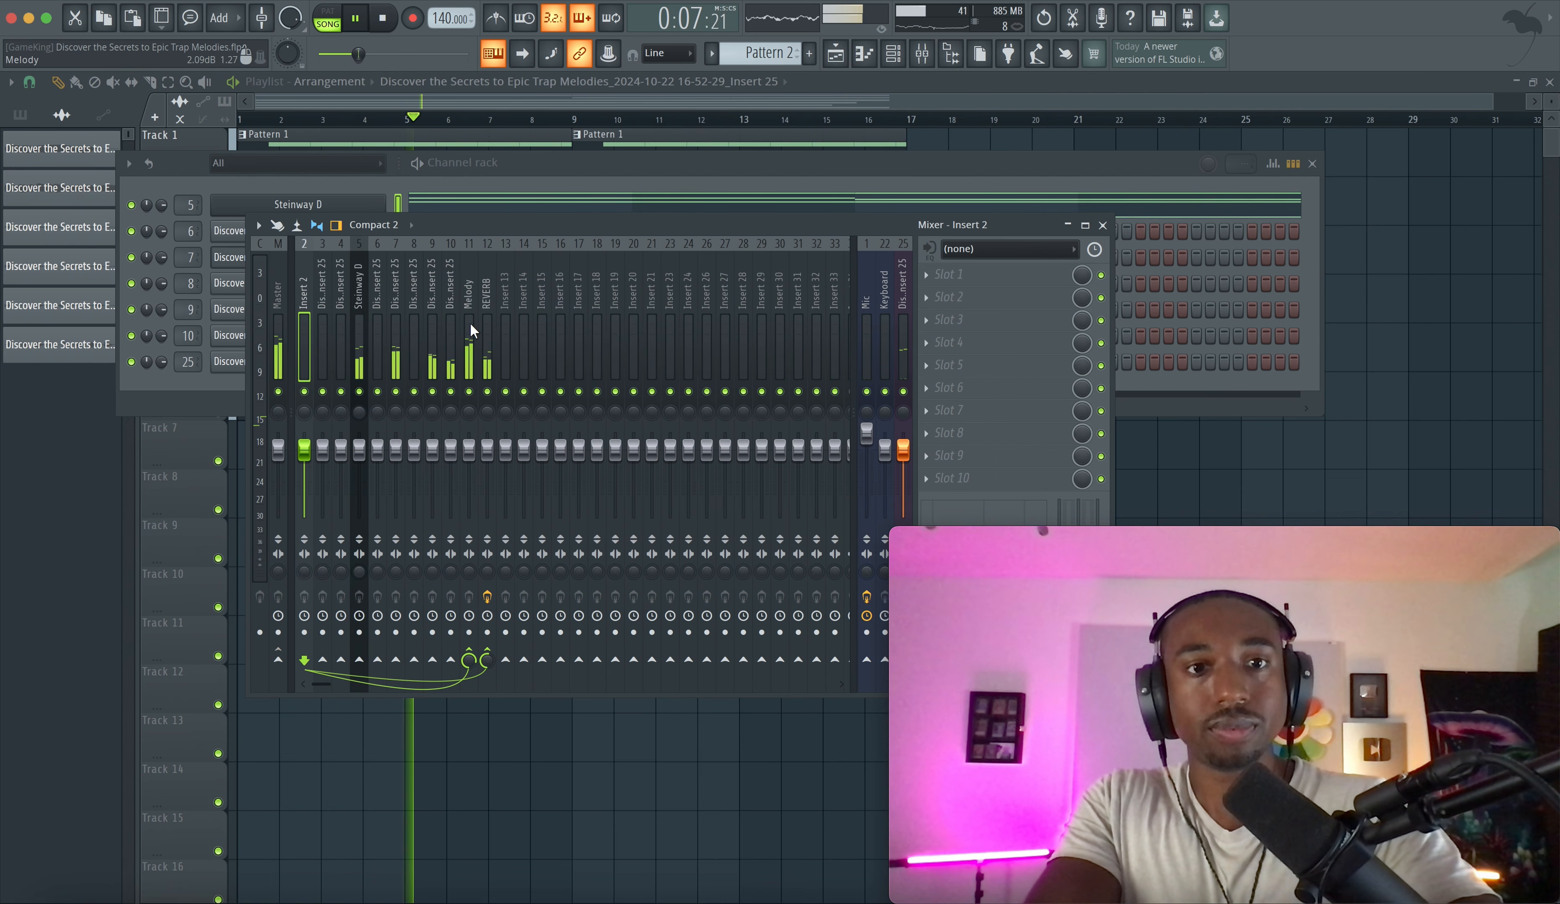
# - Play the arrangement and inspect the Track 6 audio clip's channel settings and mixer routing
pyautogui.press('space')
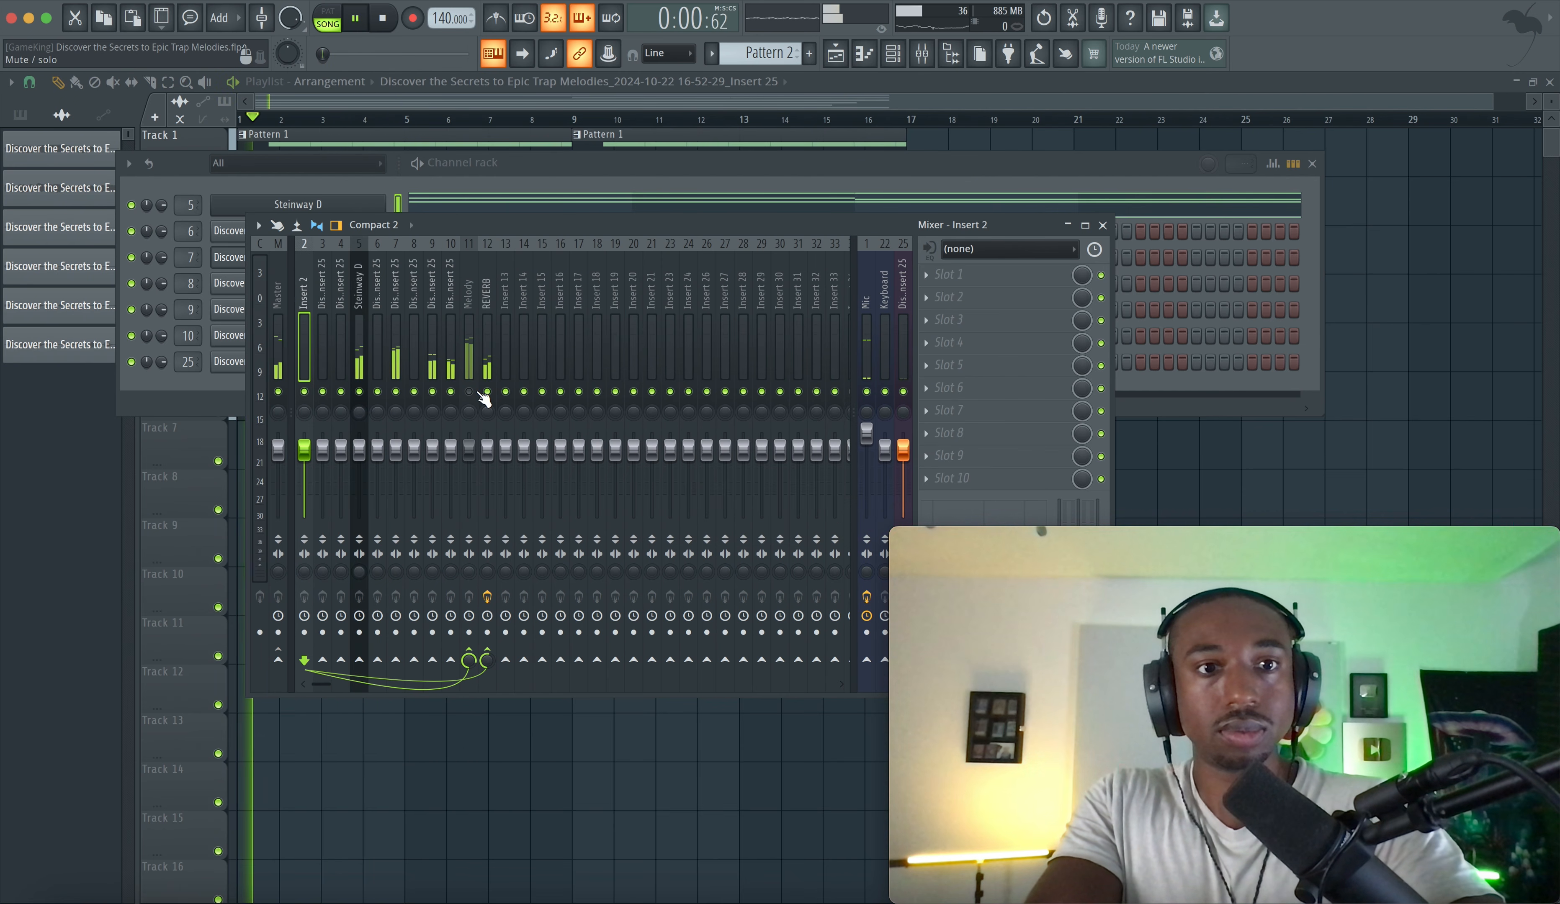
pyautogui.click(359, 348)
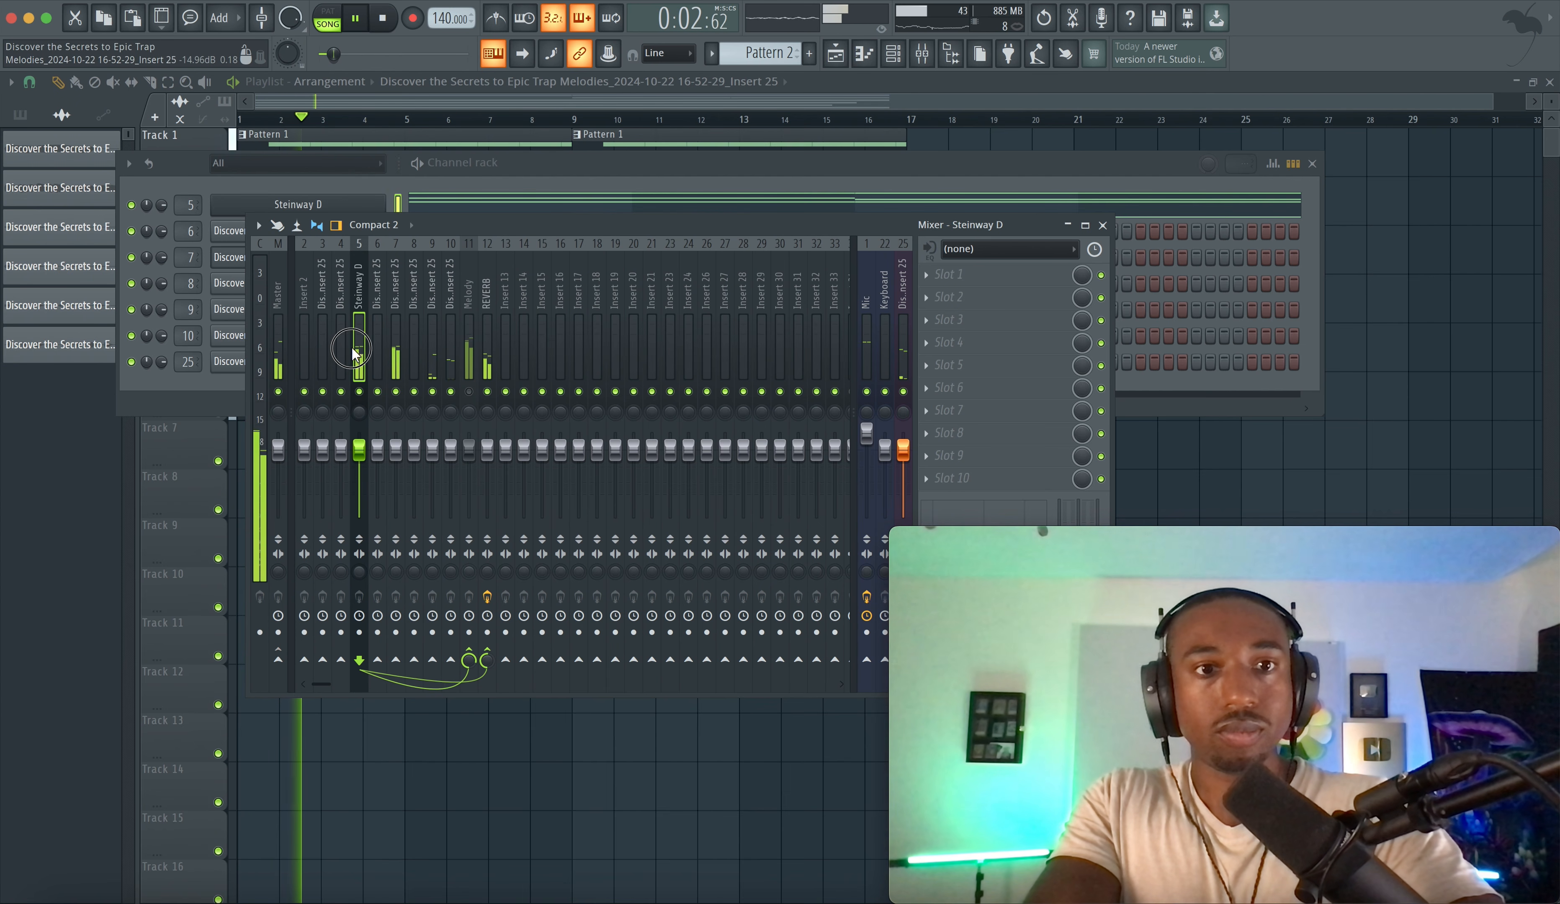
pyautogui.click(490, 363)
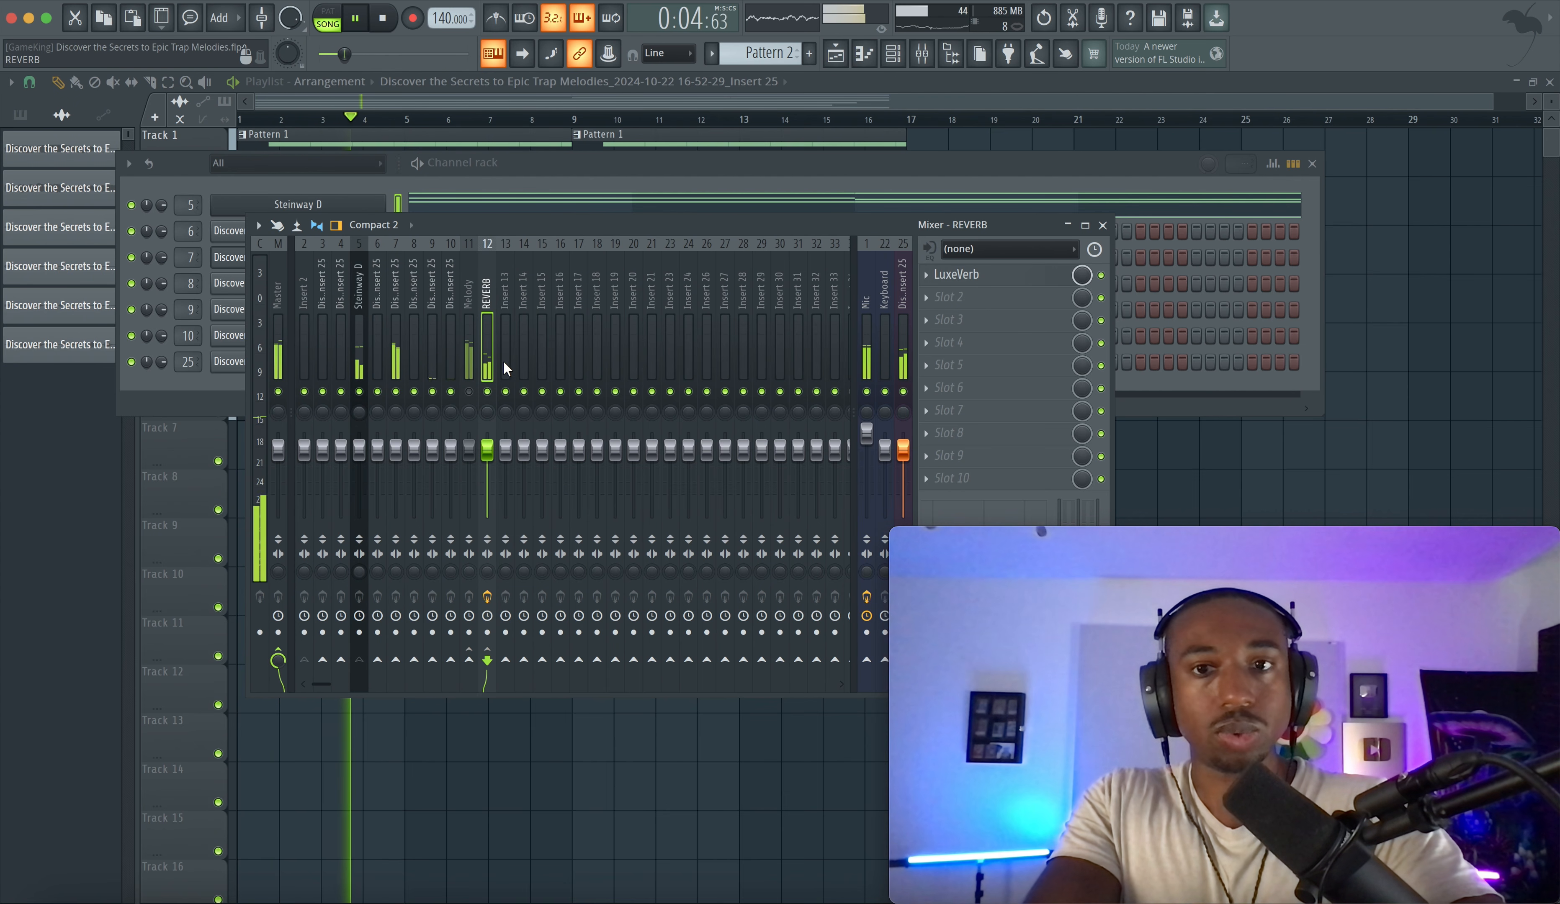
pyautogui.press('F12')
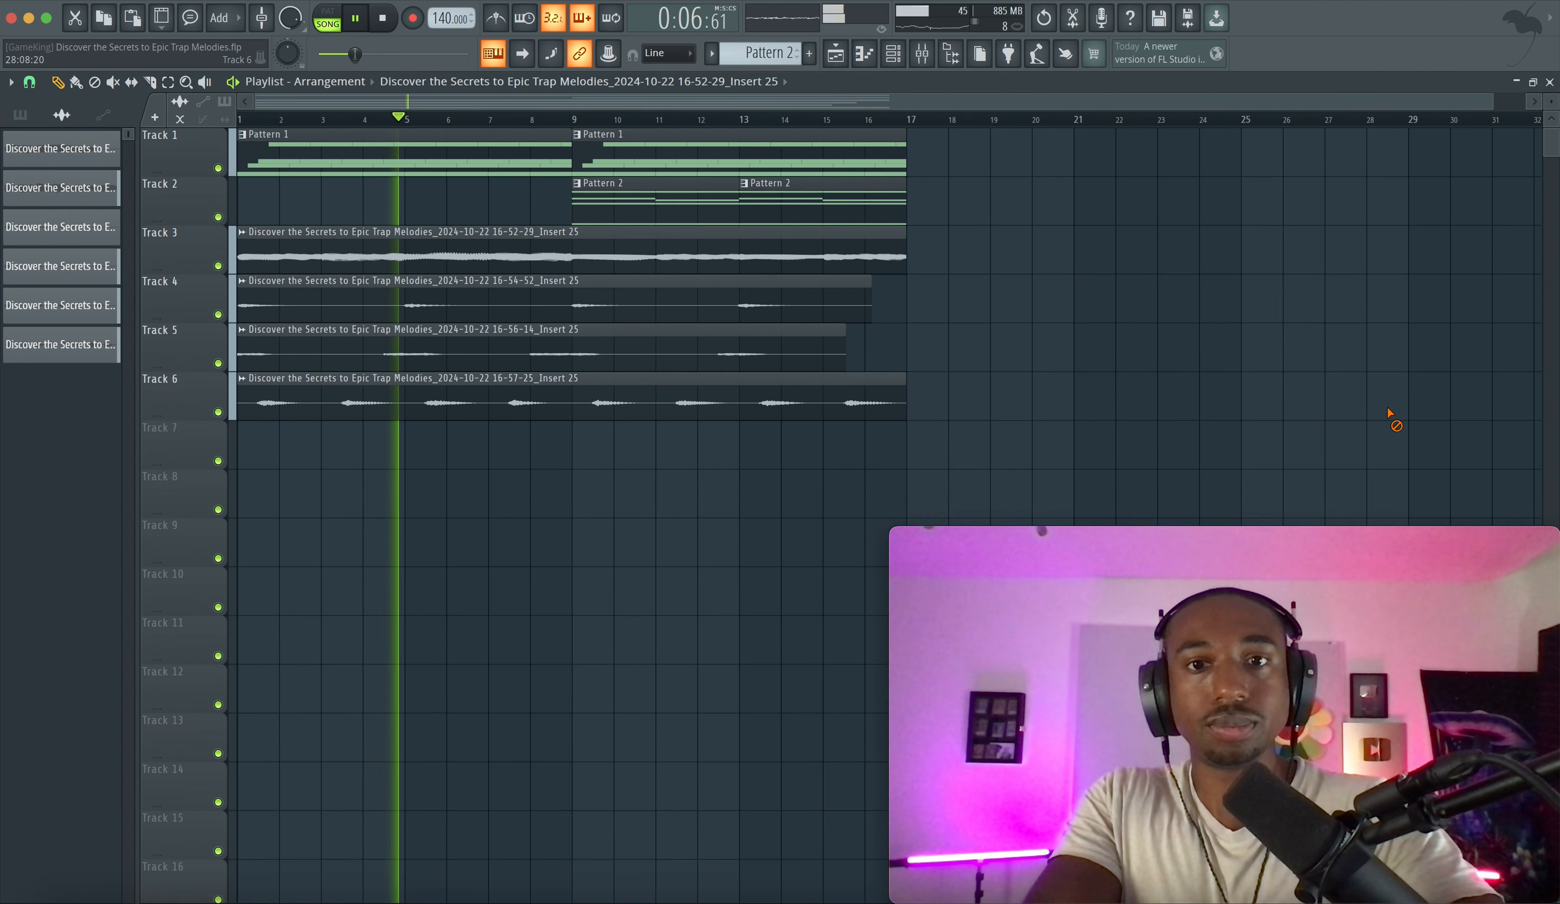
pyautogui.doubleClick(654, 400)
pyautogui.press('F9')
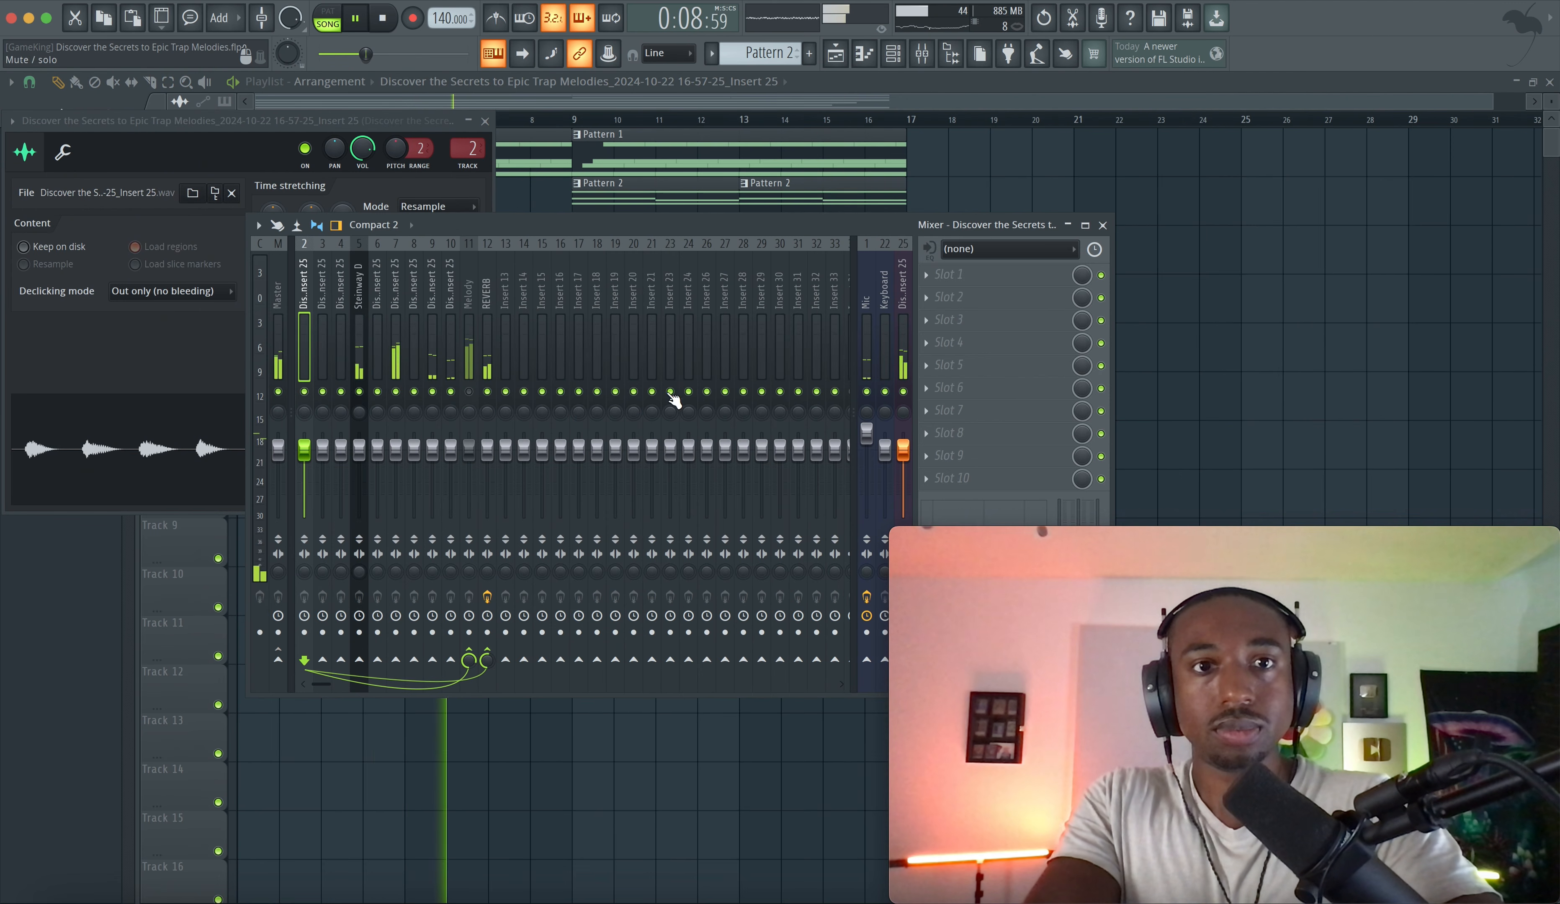
pyautogui.click(1220, 196)
pyautogui.press('space')
pyautogui.press('space')
pyautogui.press('F9')
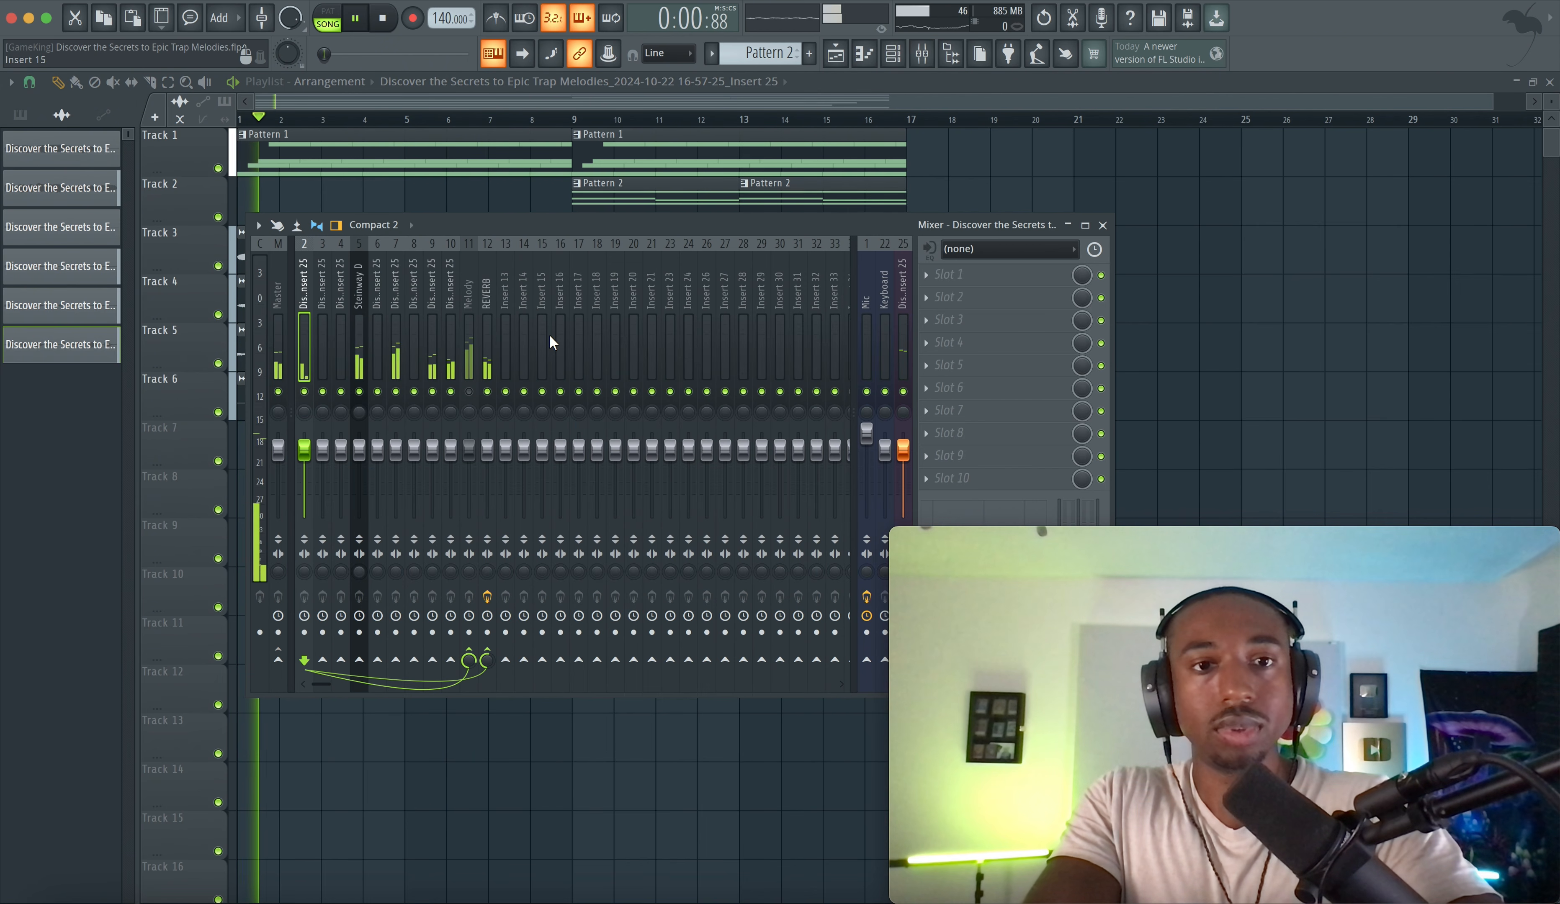
# - Add Gross Beat to the REVERB insert's second slot with the Momentary preset and 1/2 Speed time effect
pyautogui.click(972, 302)
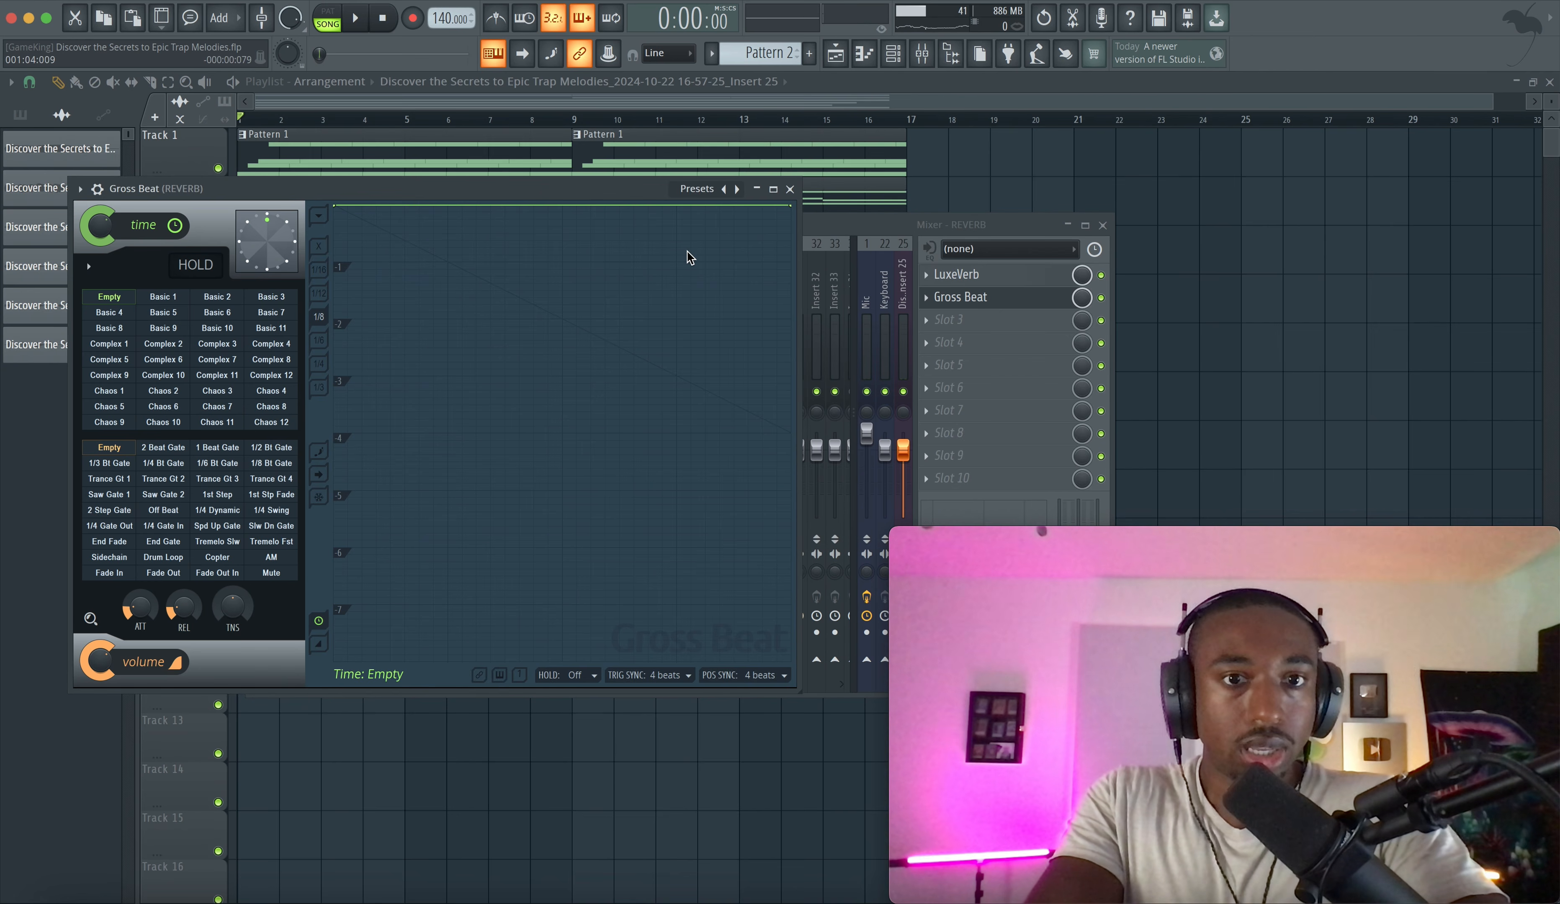
pyautogui.click(696, 190)
pyautogui.click(731, 252)
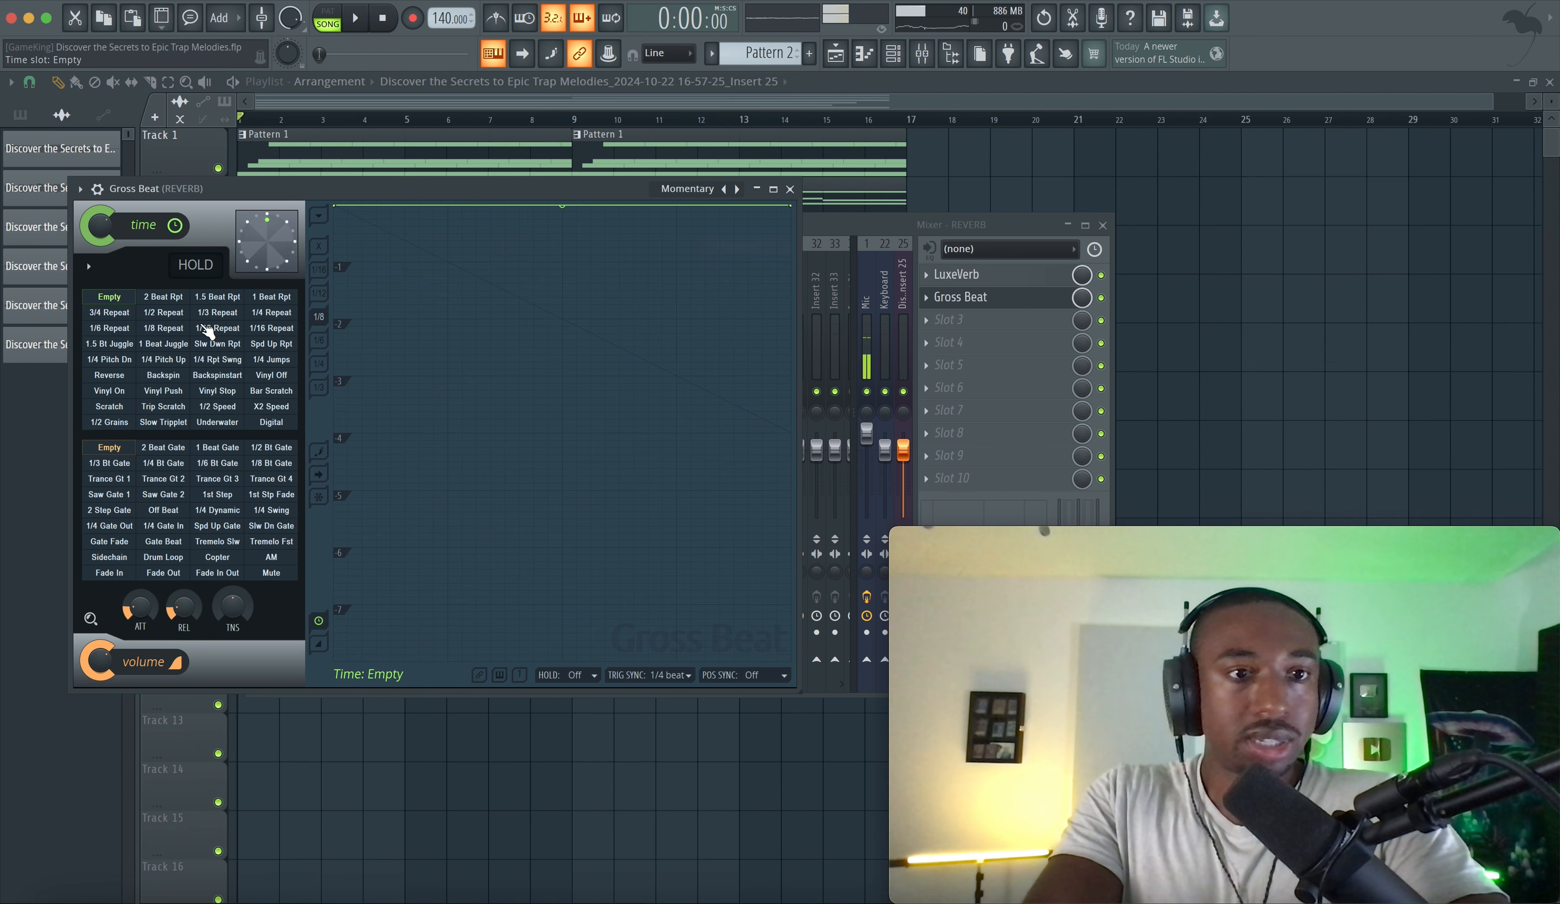
pyautogui.click(219, 407)
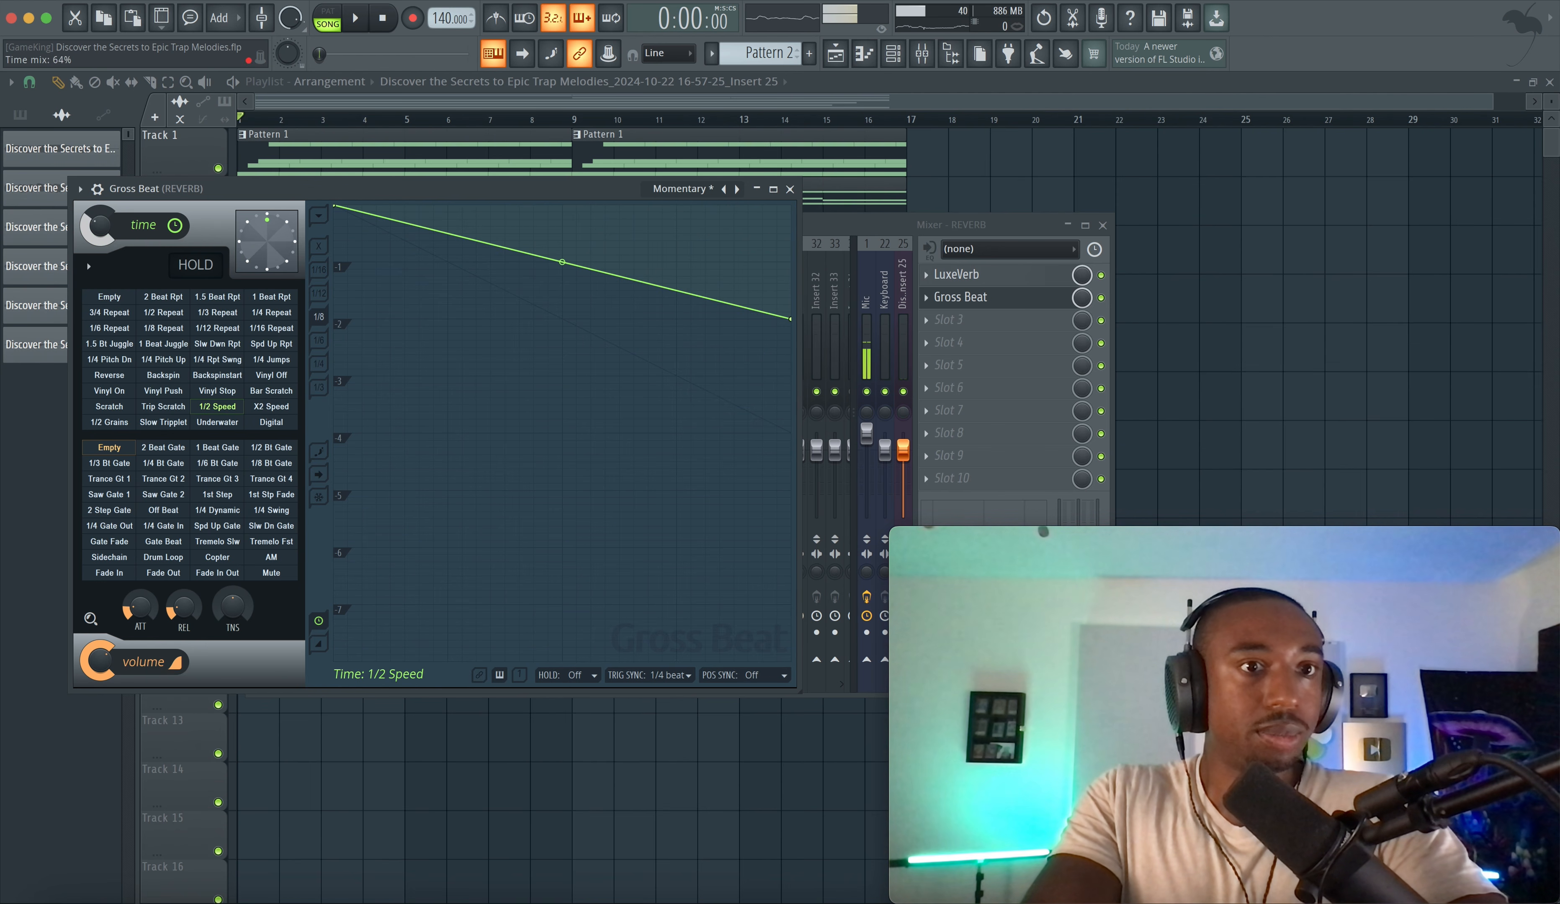
pyautogui.press('space')
pyautogui.click(790, 189)
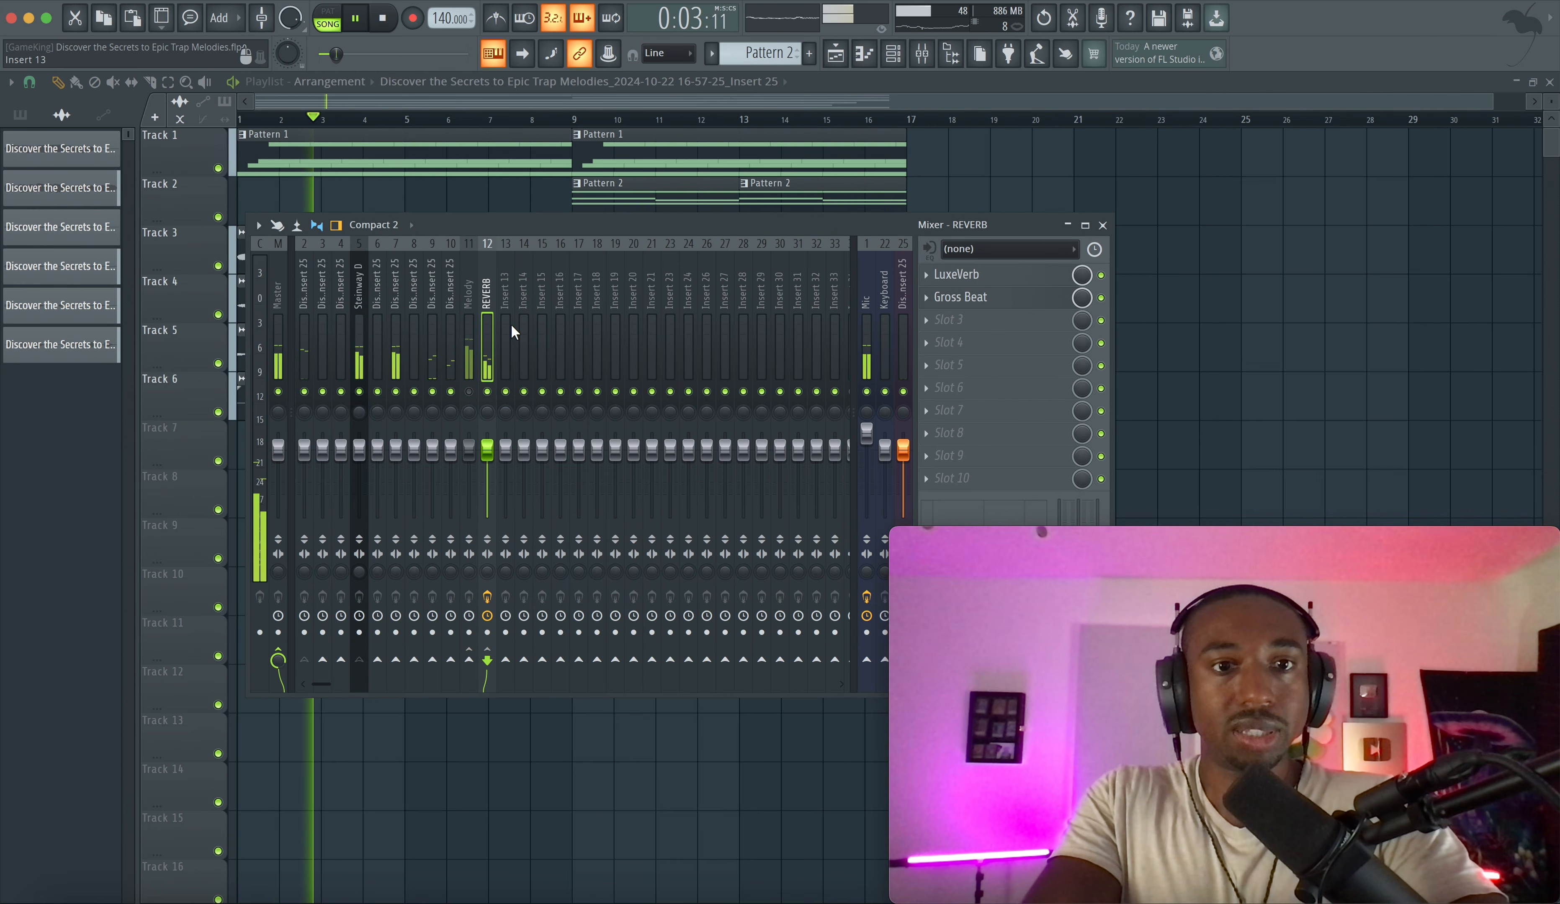
pyautogui.click(473, 386)
pyautogui.click(472, 390)
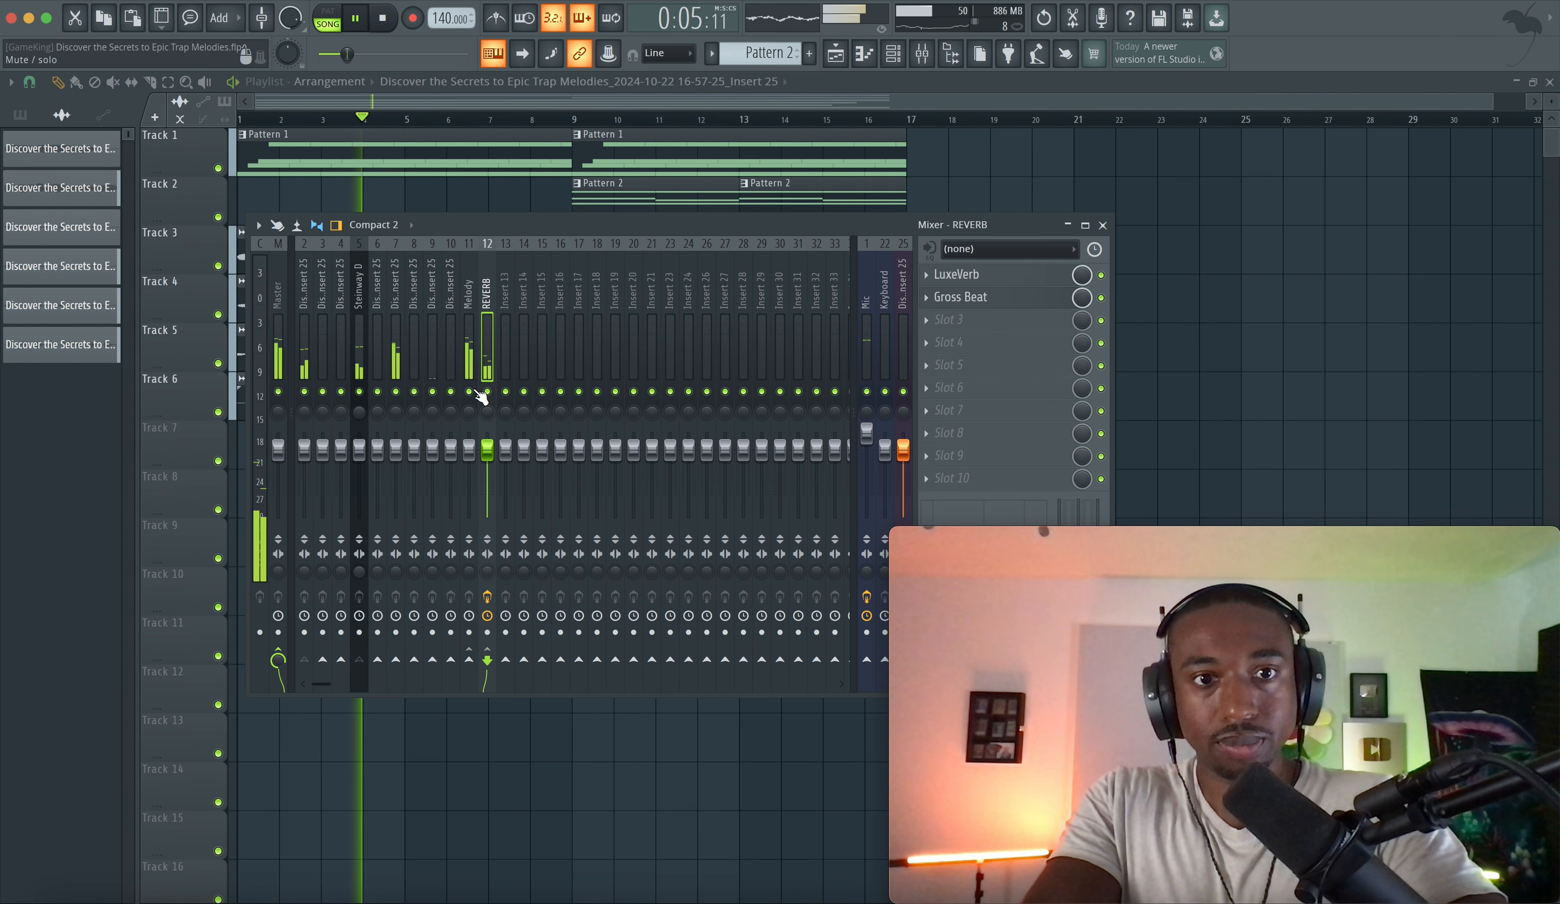
pyautogui.click(360, 450)
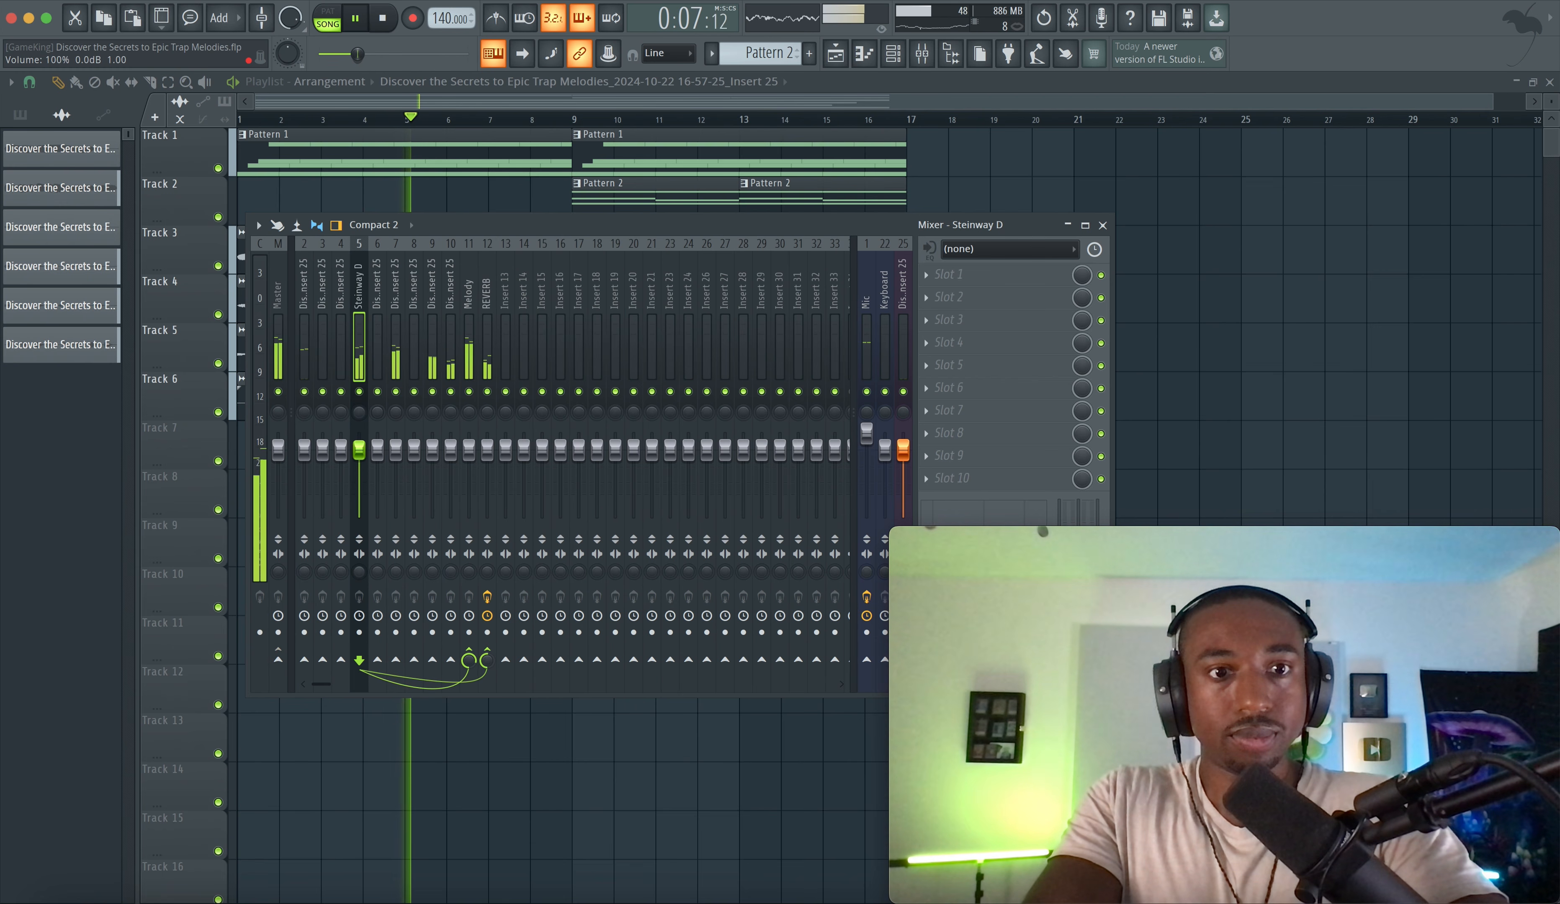
# - Reset the Steinway D insert's volume fader and play the arrangement back
pyautogui.press('space')
pyautogui.rightClick(359, 452)
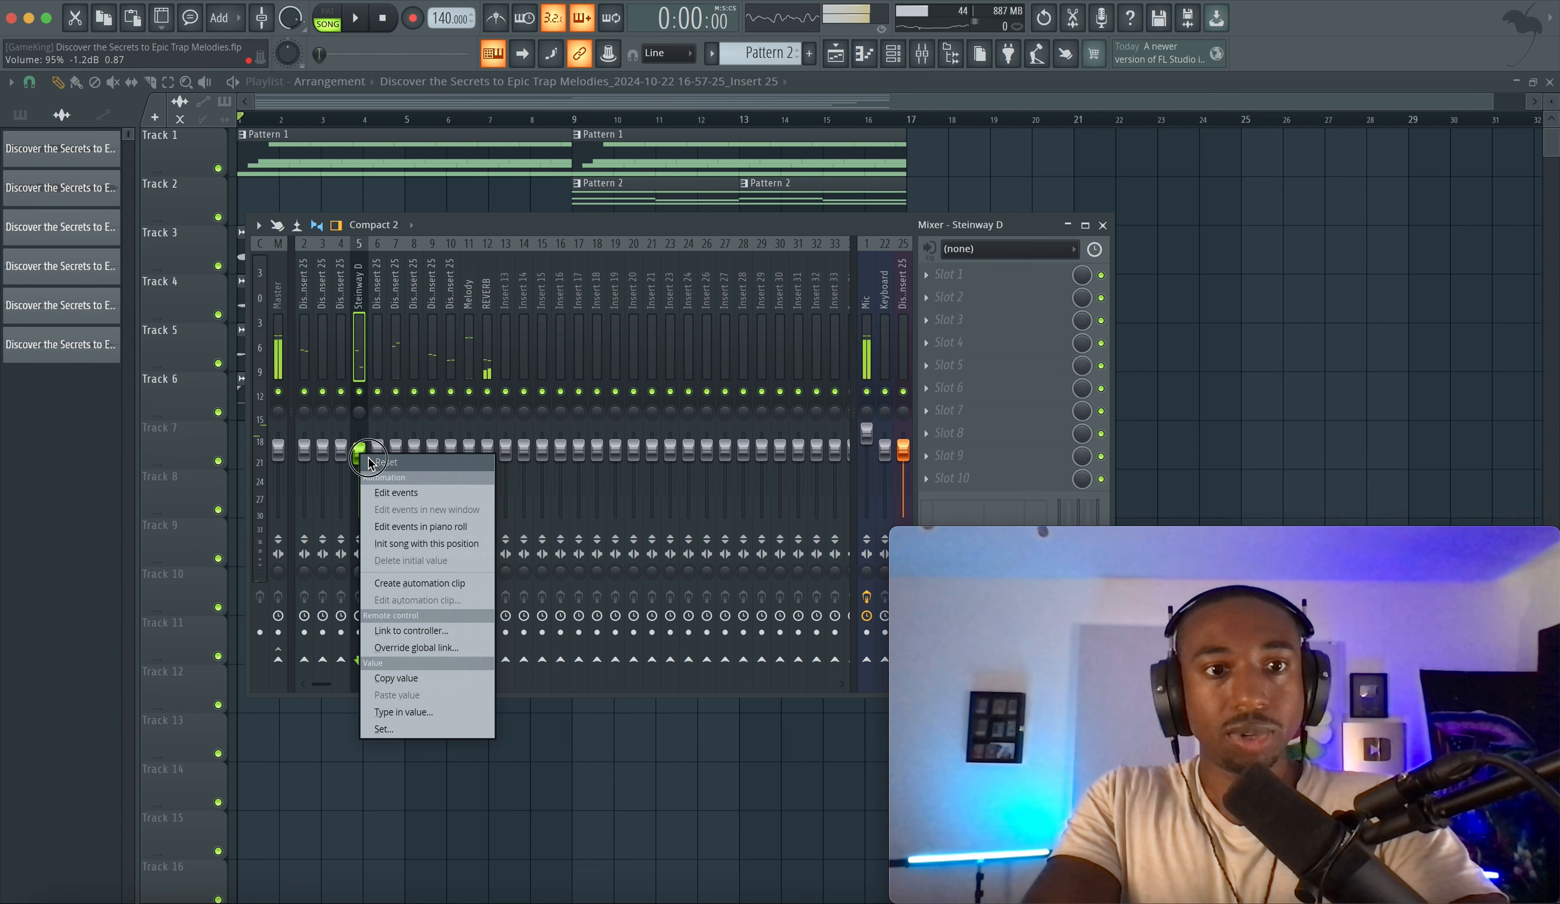
pyautogui.click(367, 457)
pyautogui.moveTo(470, 659); pyautogui.dragTo(470, 676)
pyautogui.press('space')
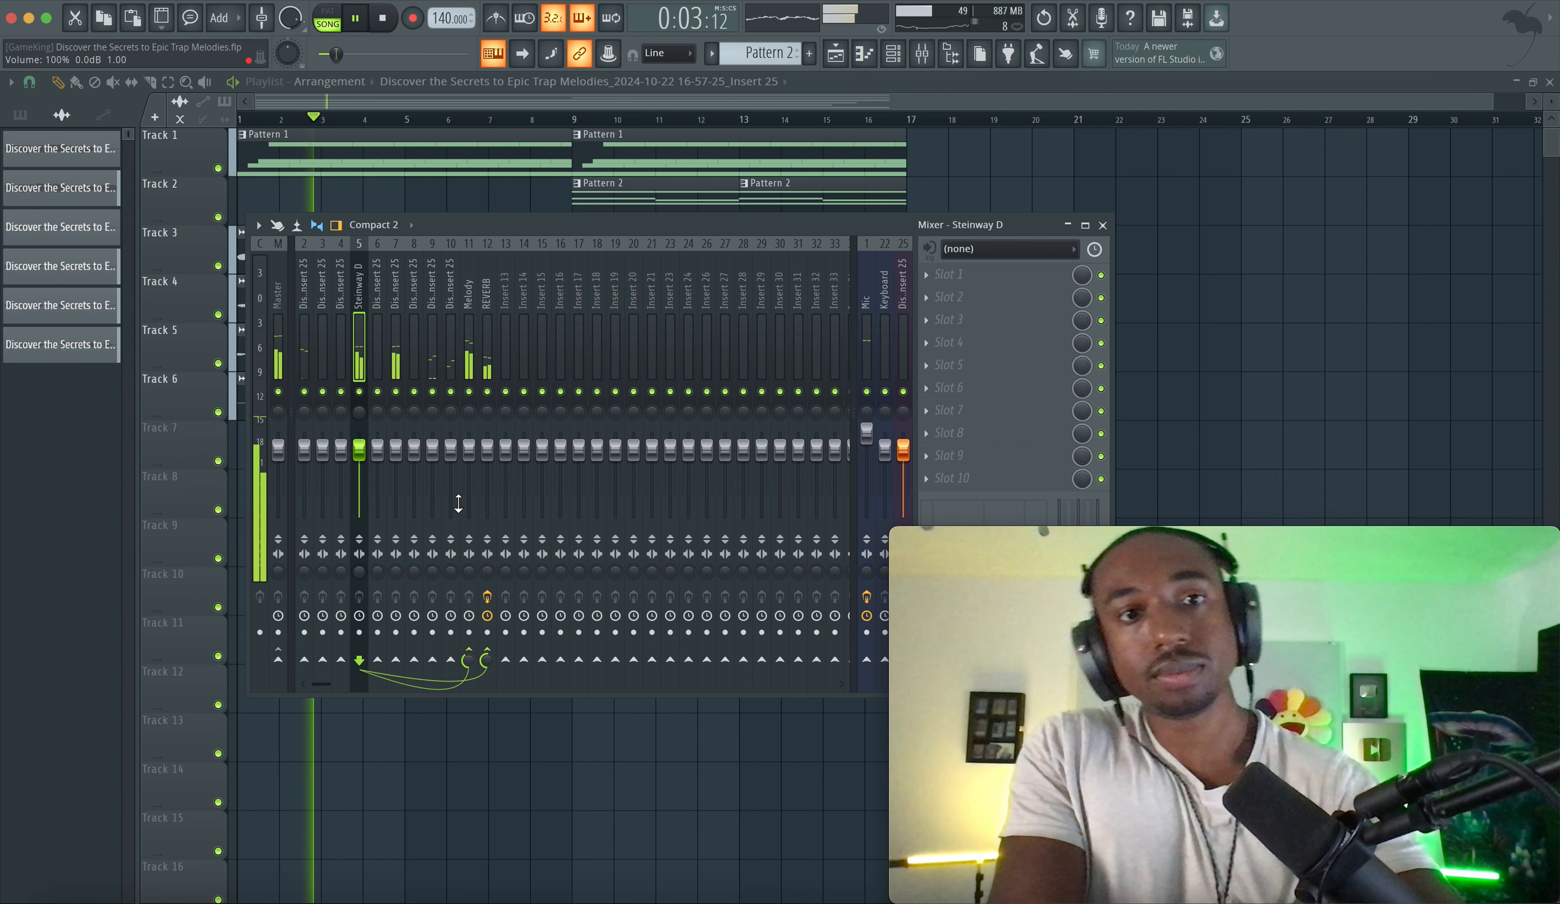
# - Browse the mixer inserts and open the Track 6 audio clip's channel settings alongside the mixer
pyautogui.click(395, 348)
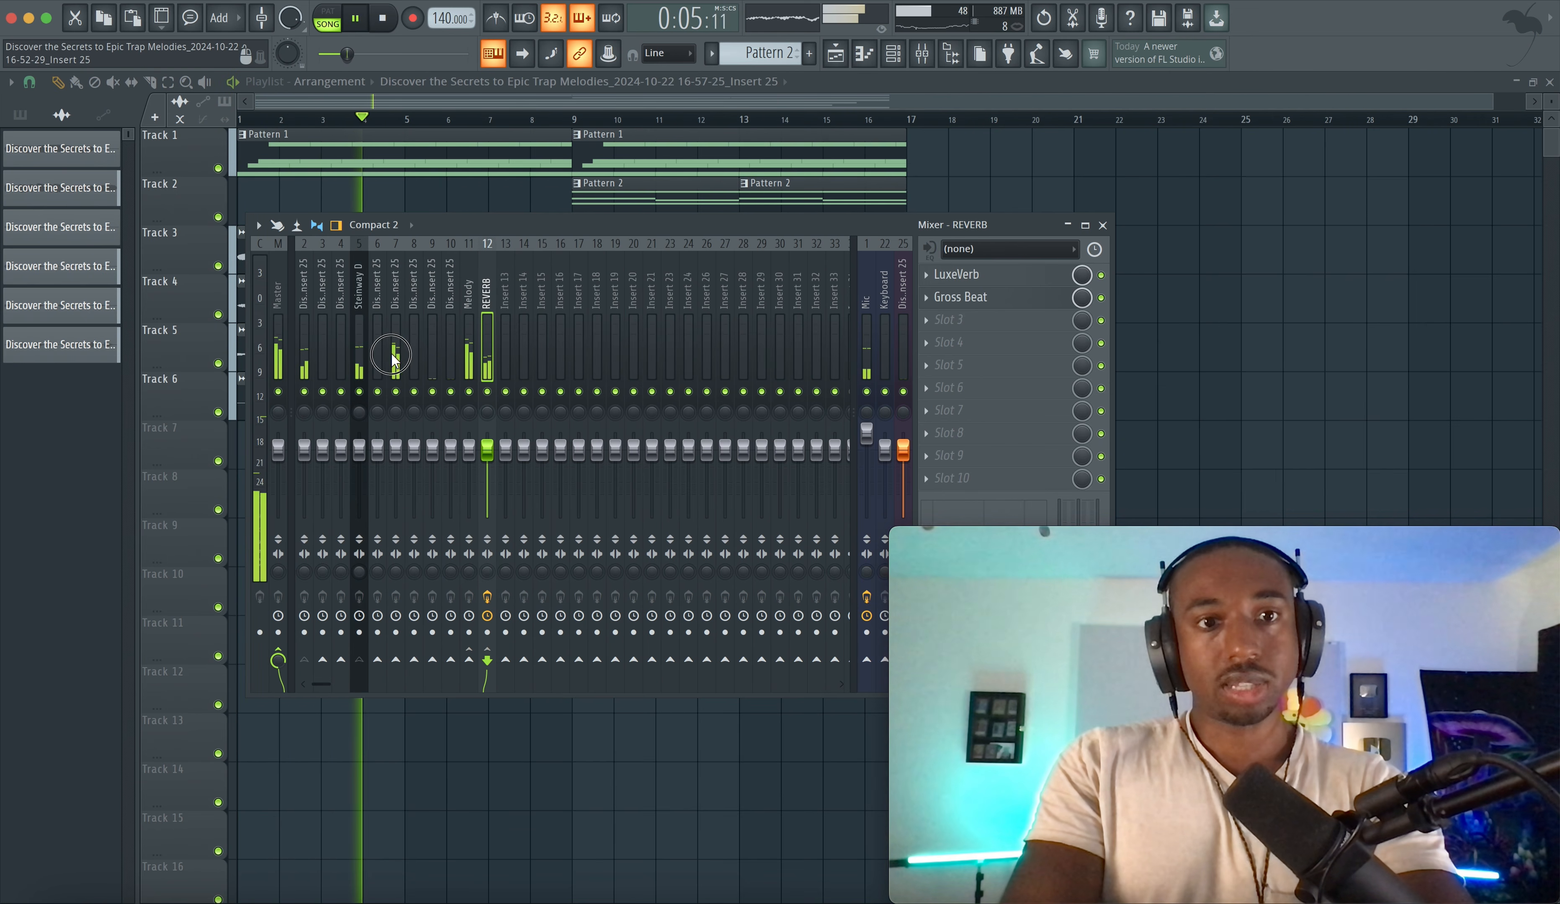
pyautogui.click(304, 347)
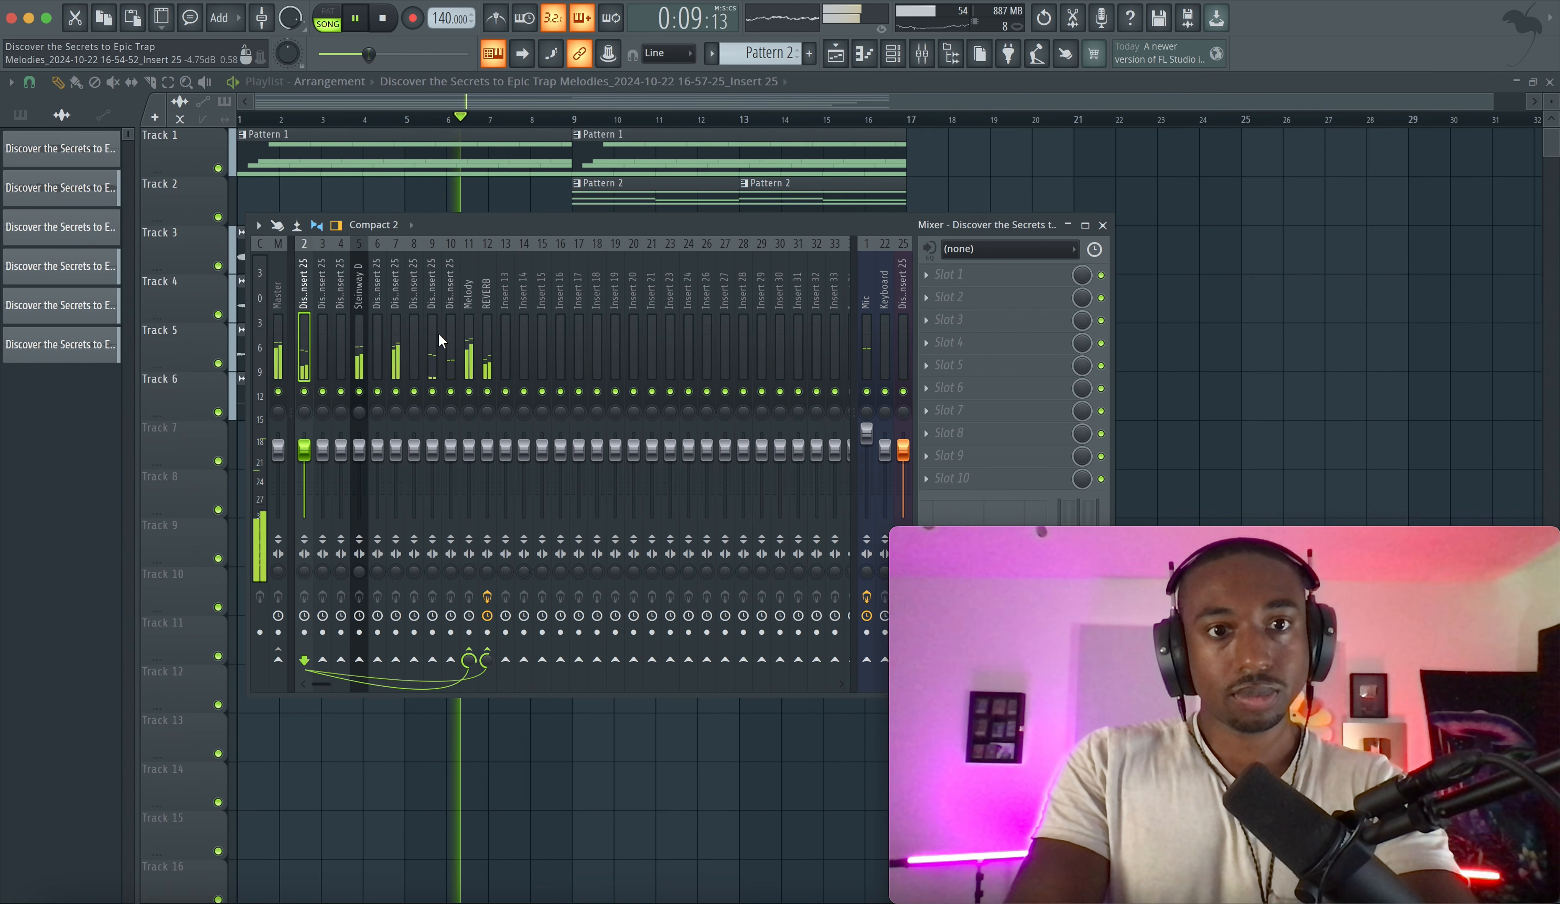
pyautogui.click(869, 393)
pyautogui.press('F9')
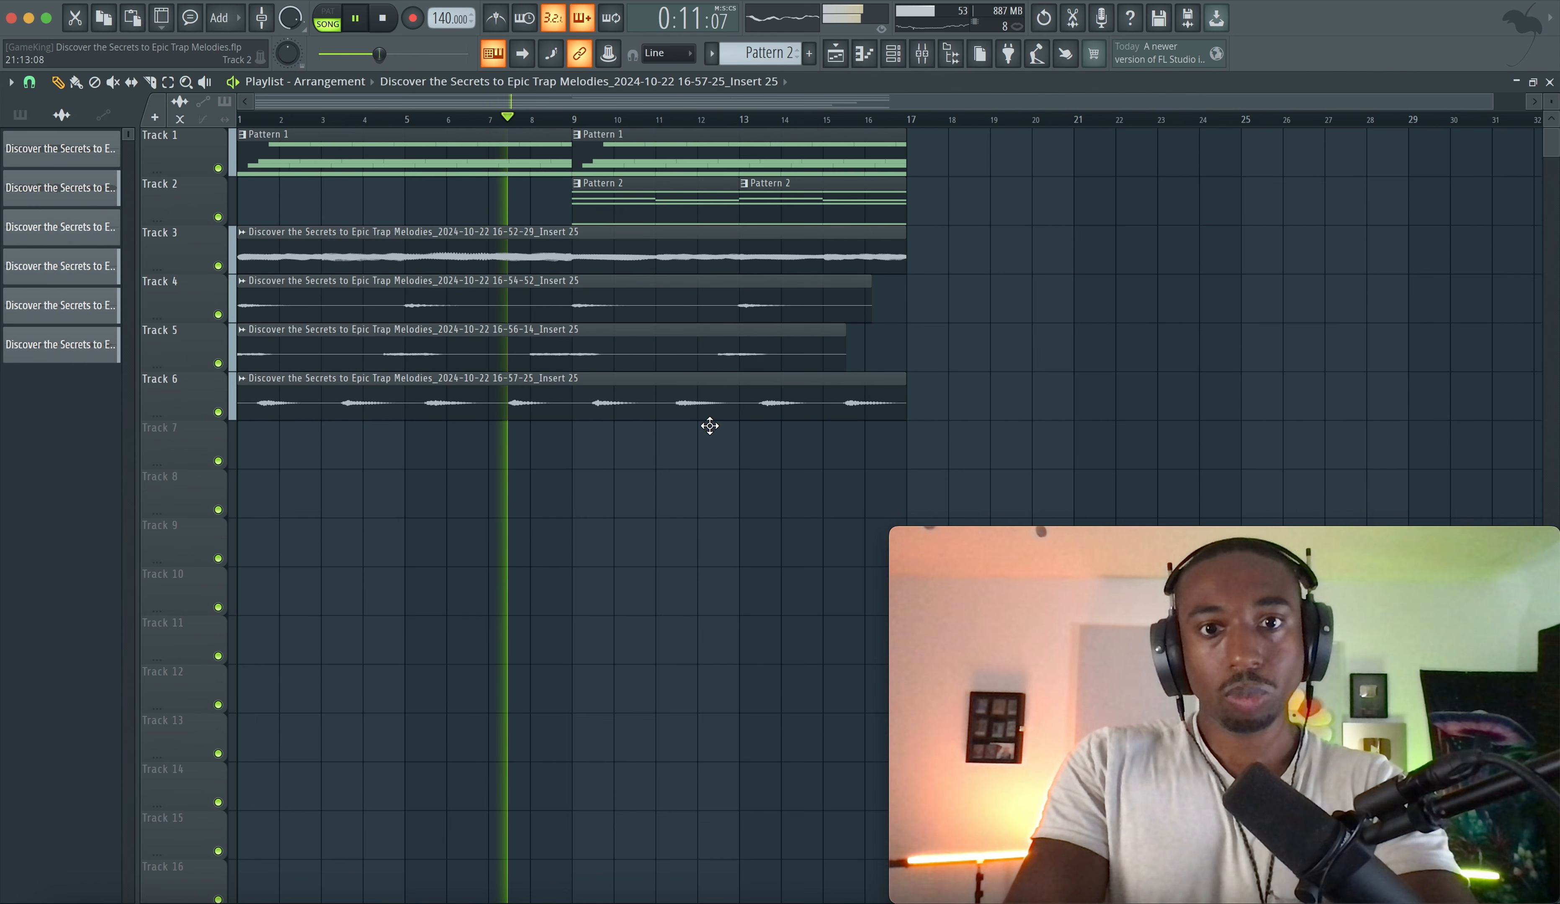
pyautogui.doubleClick(728, 403)
pyautogui.click(922, 53)
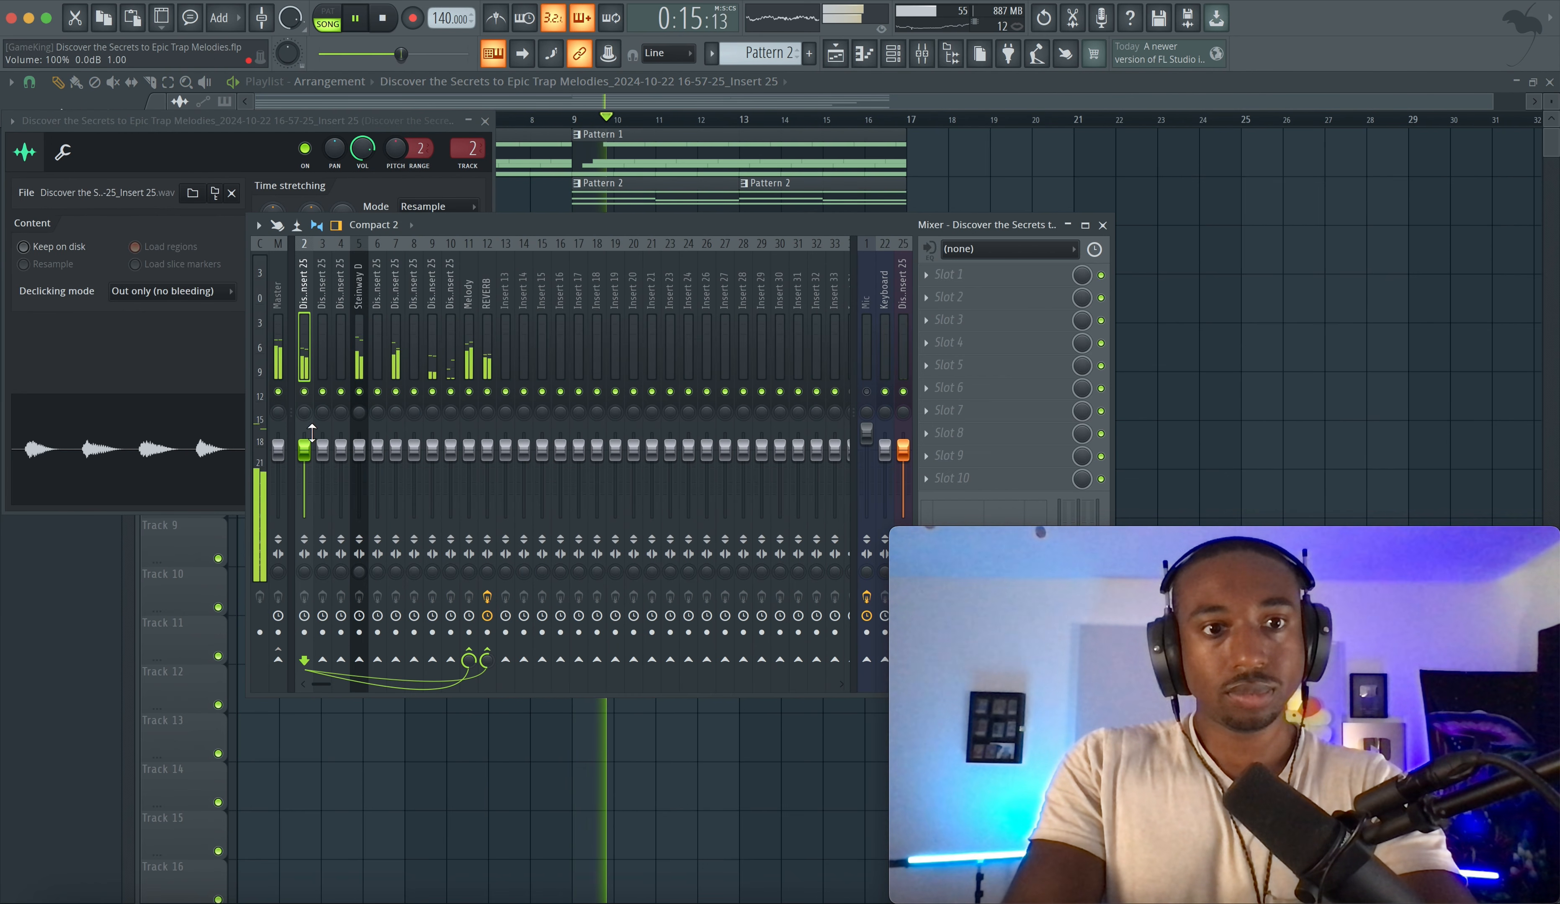
# - Lower insert 2's volume fader and add a send from insert 7 to the REVERB insert
pyautogui.moveTo(305, 448); pyautogui.dragTo(304, 473)
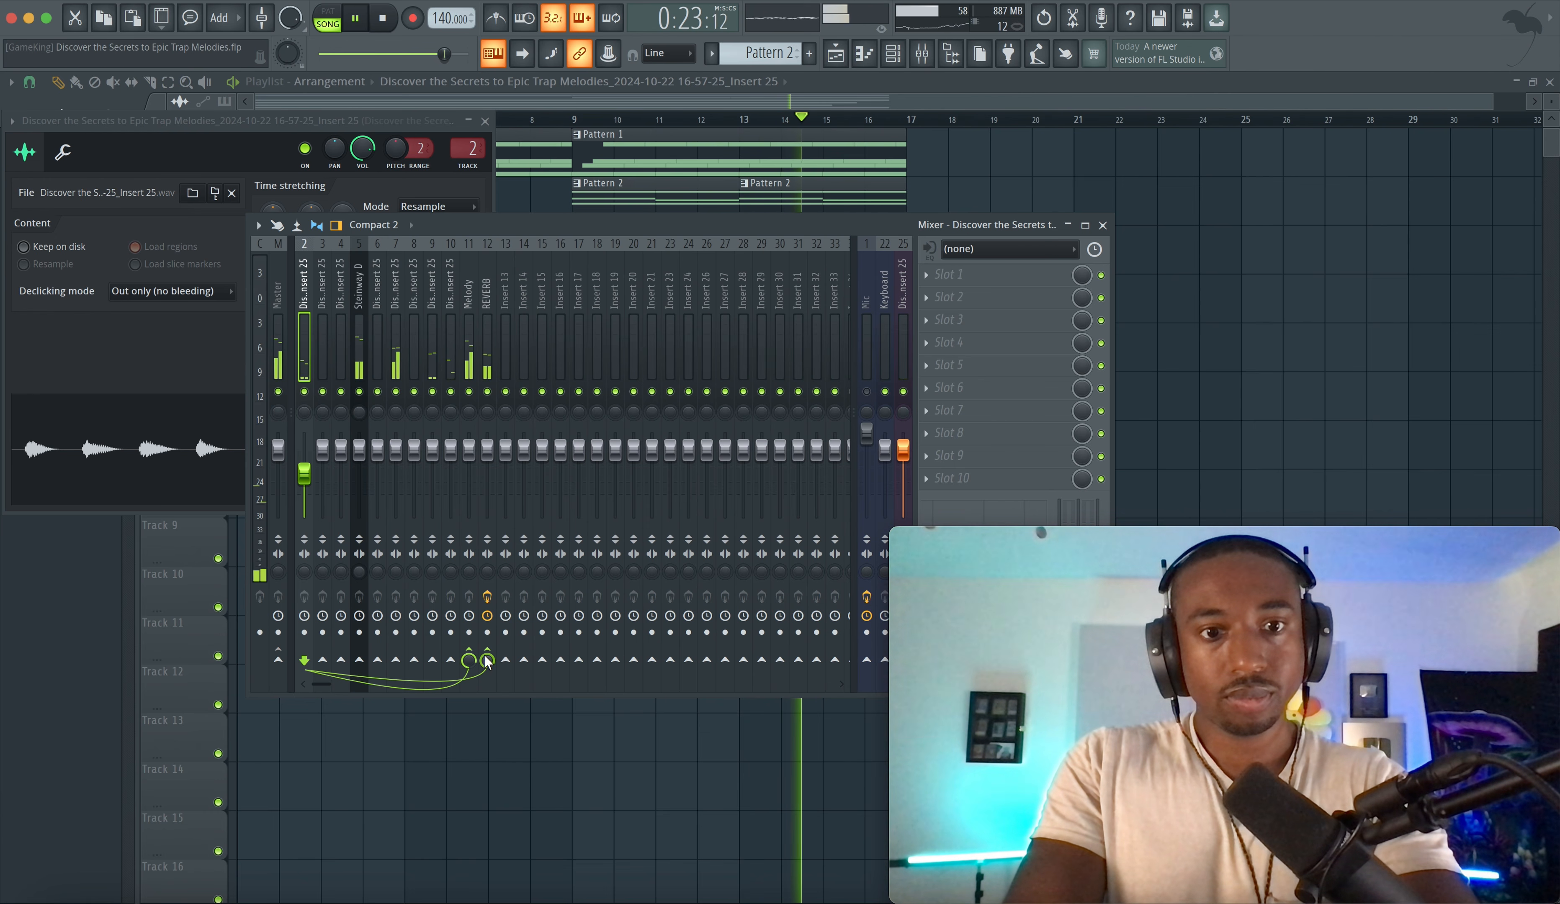
pyautogui.click(397, 366)
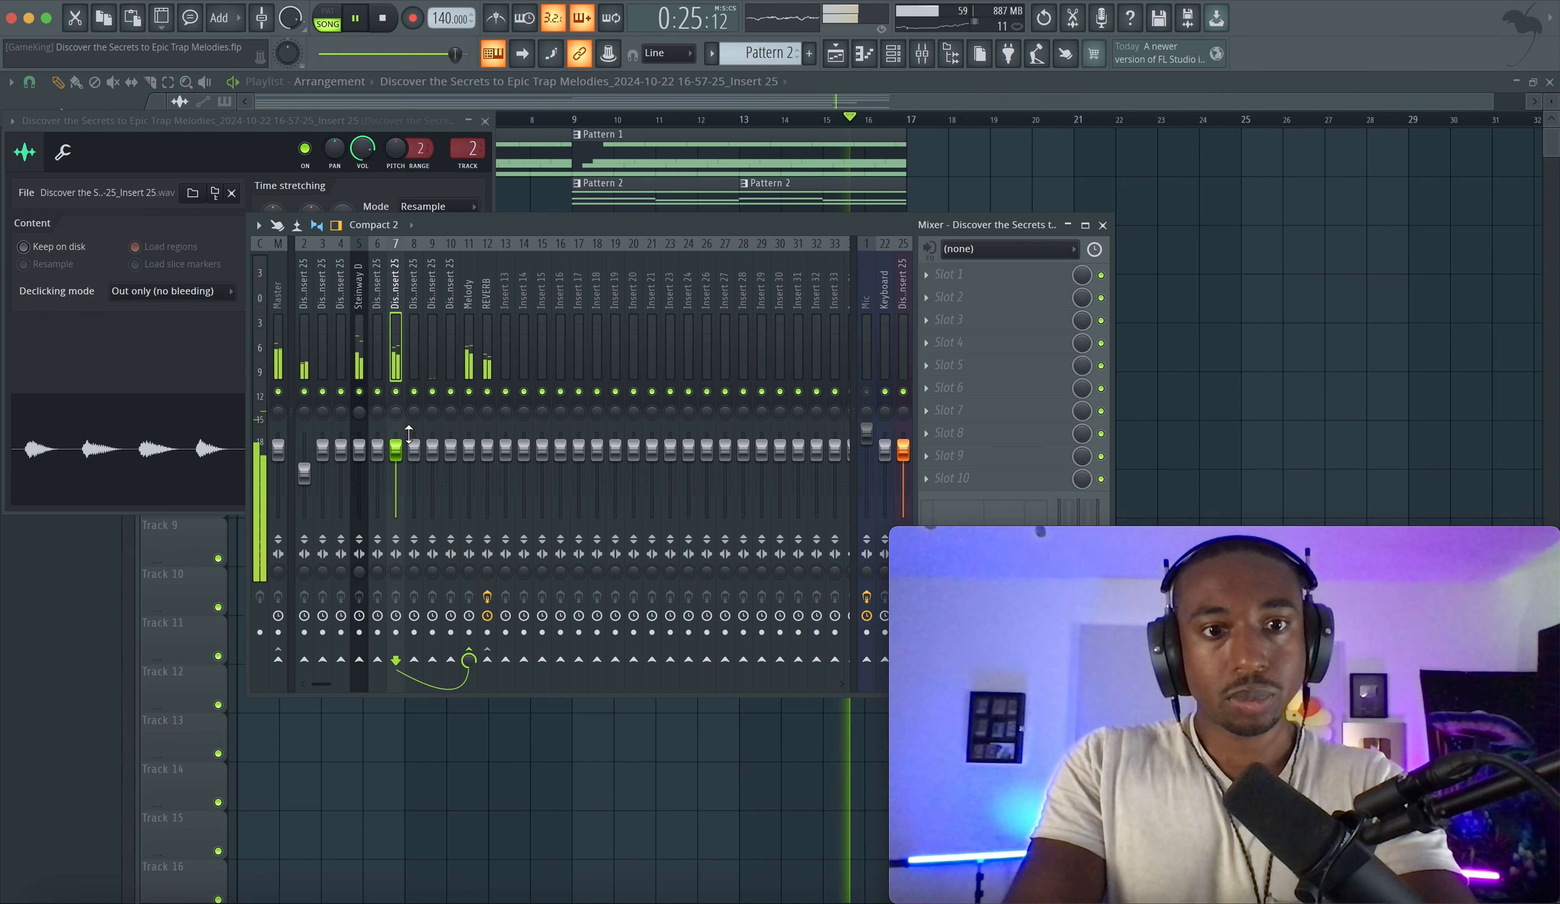
pyautogui.click(487, 660)
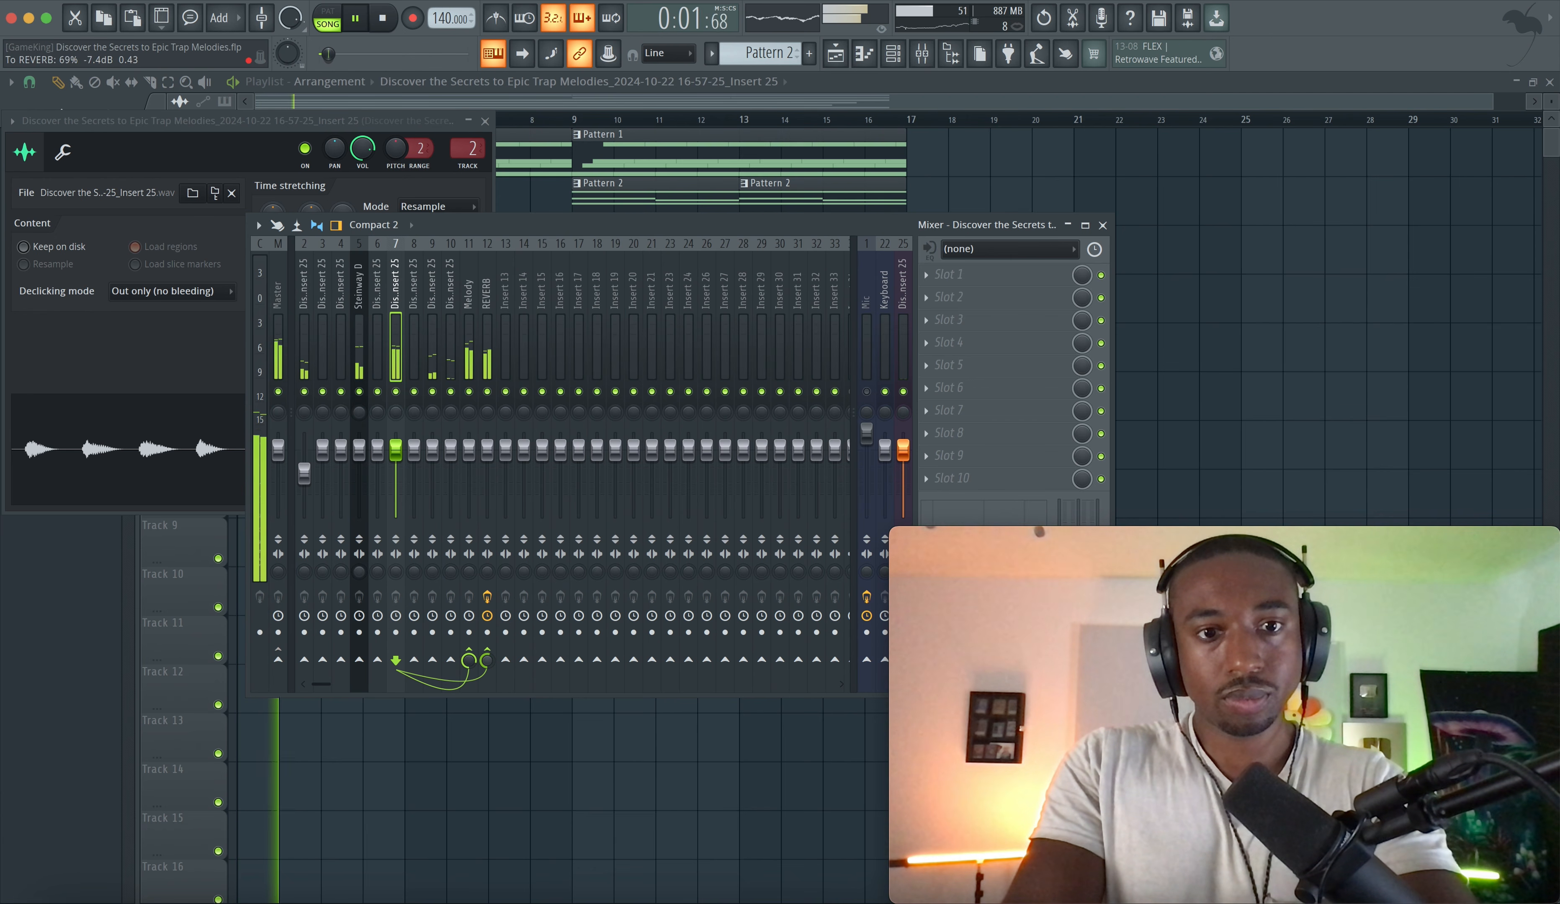
# - Play the mix back while toggling the Mic insert's mute on and off
pyautogui.click(440, 359)
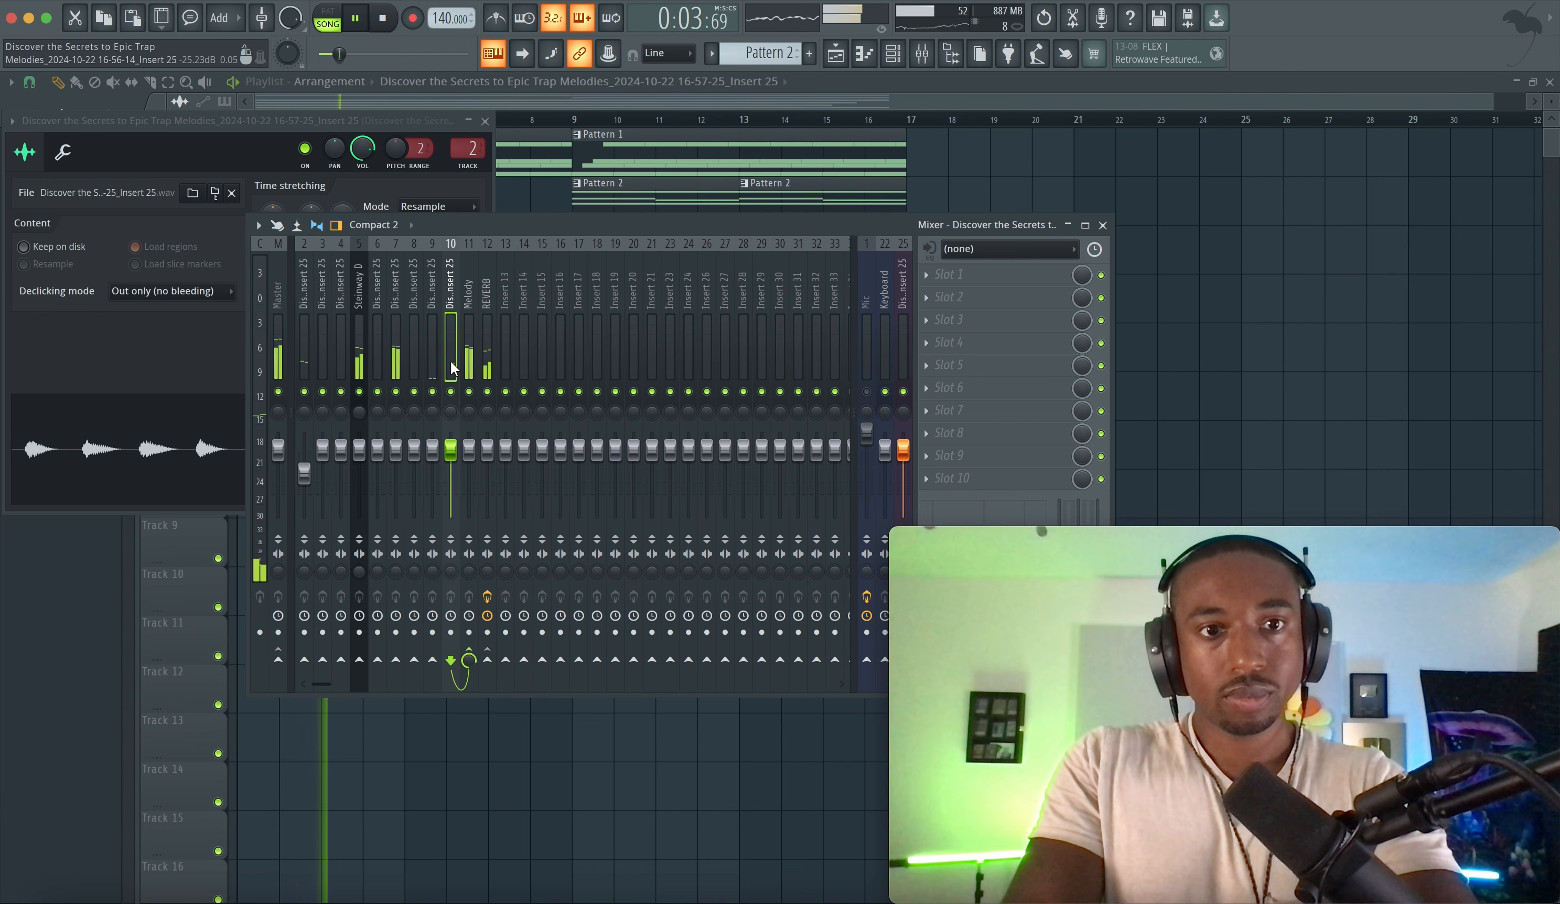
pyautogui.moveTo(395, 448); pyautogui.dragTo(396, 451)
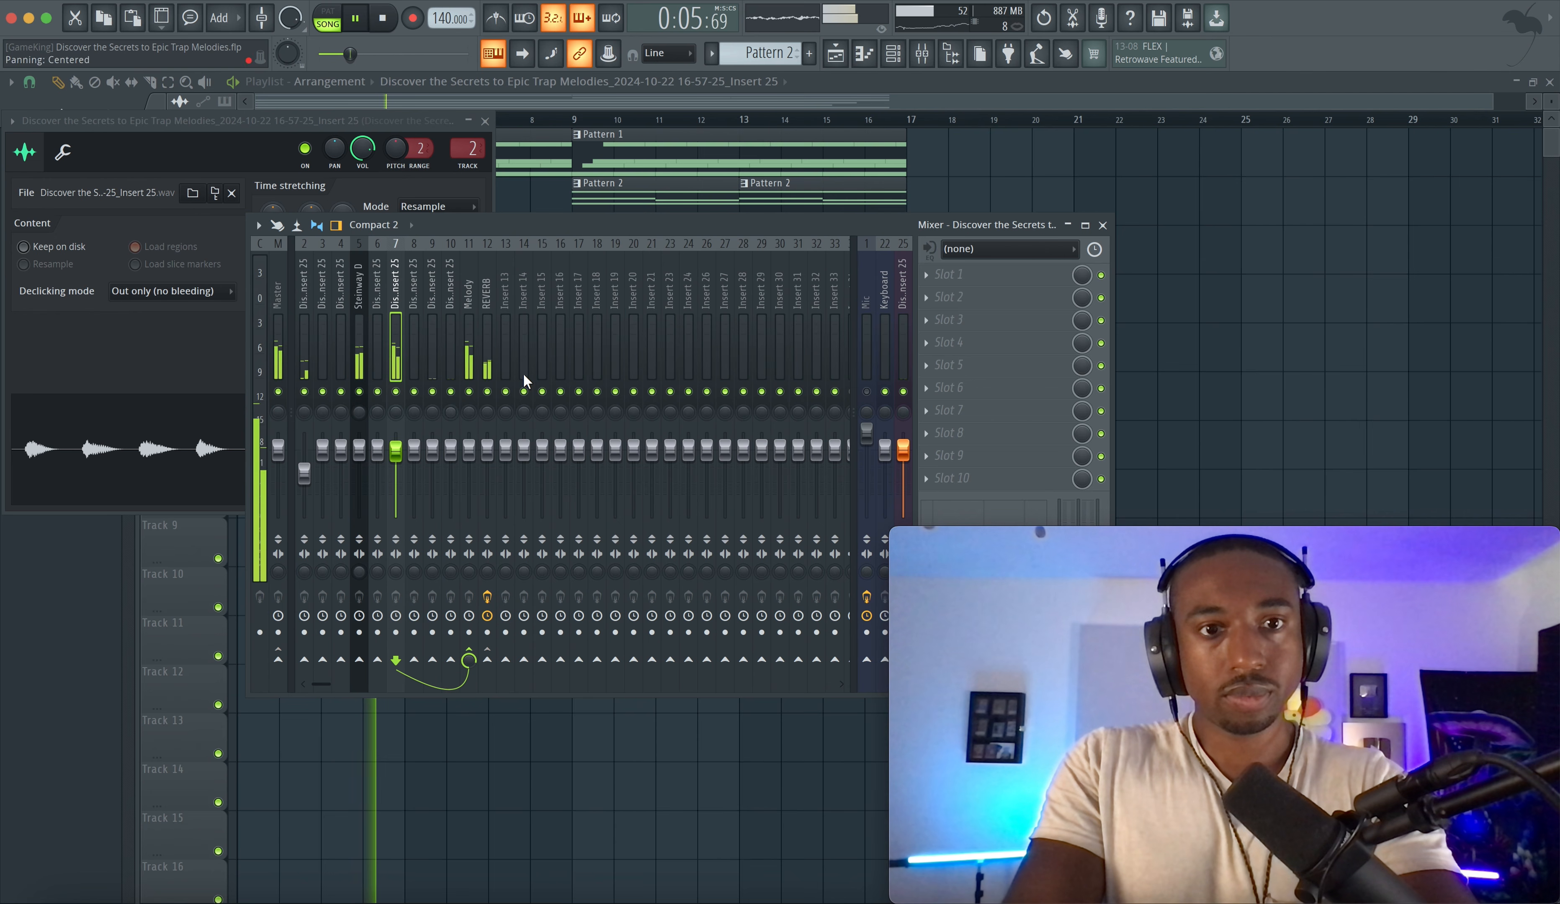
pyautogui.press('space')
pyautogui.click(867, 392)
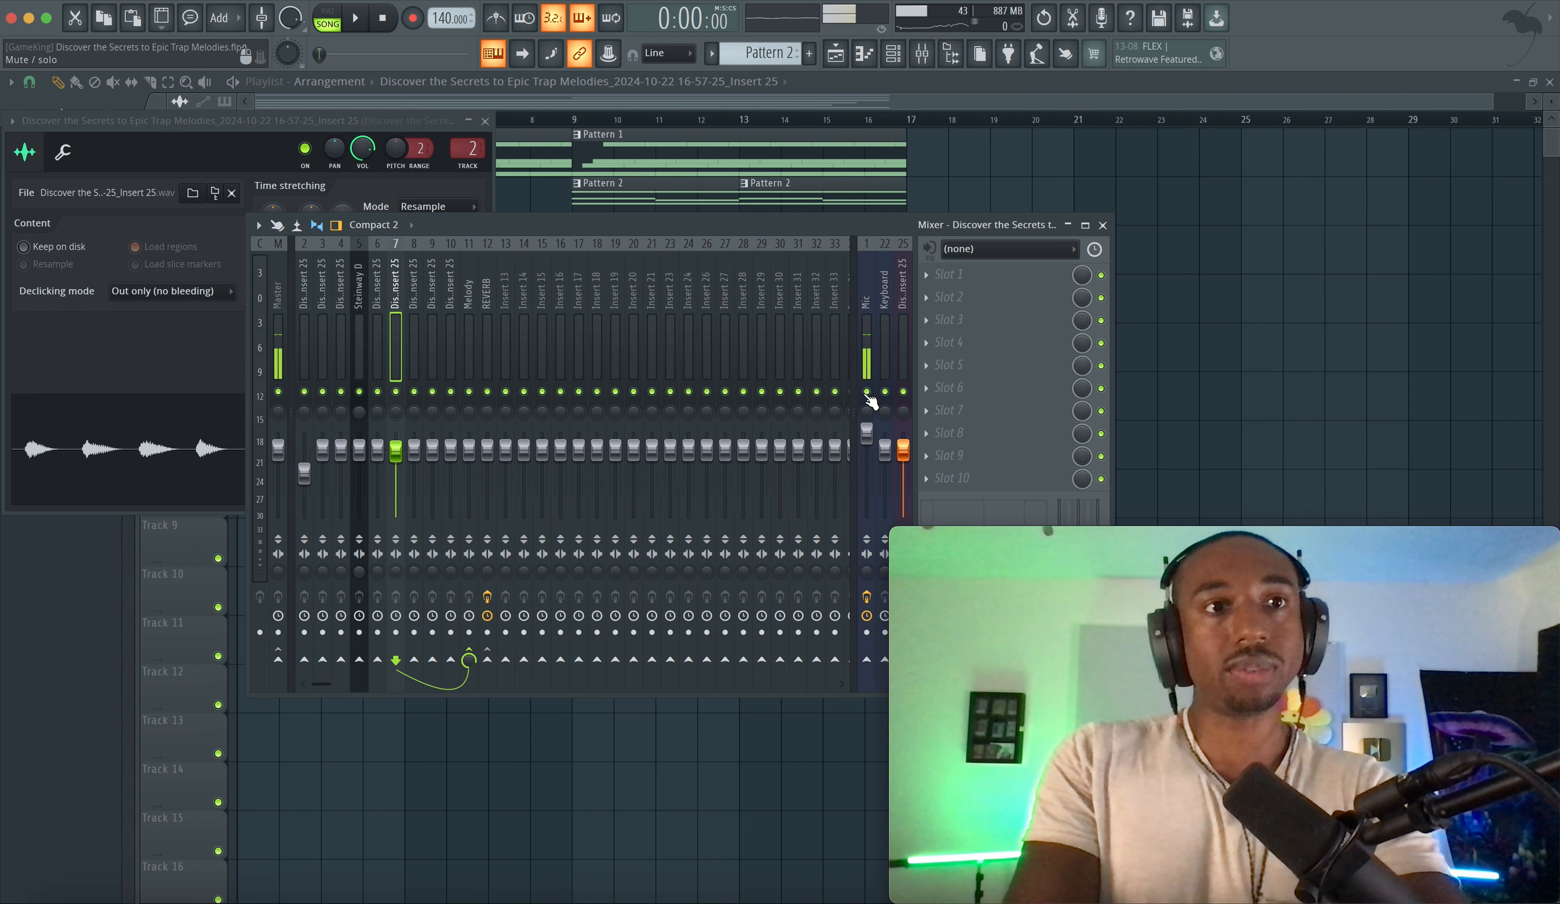
pyautogui.click(866, 392)
pyautogui.press('space')
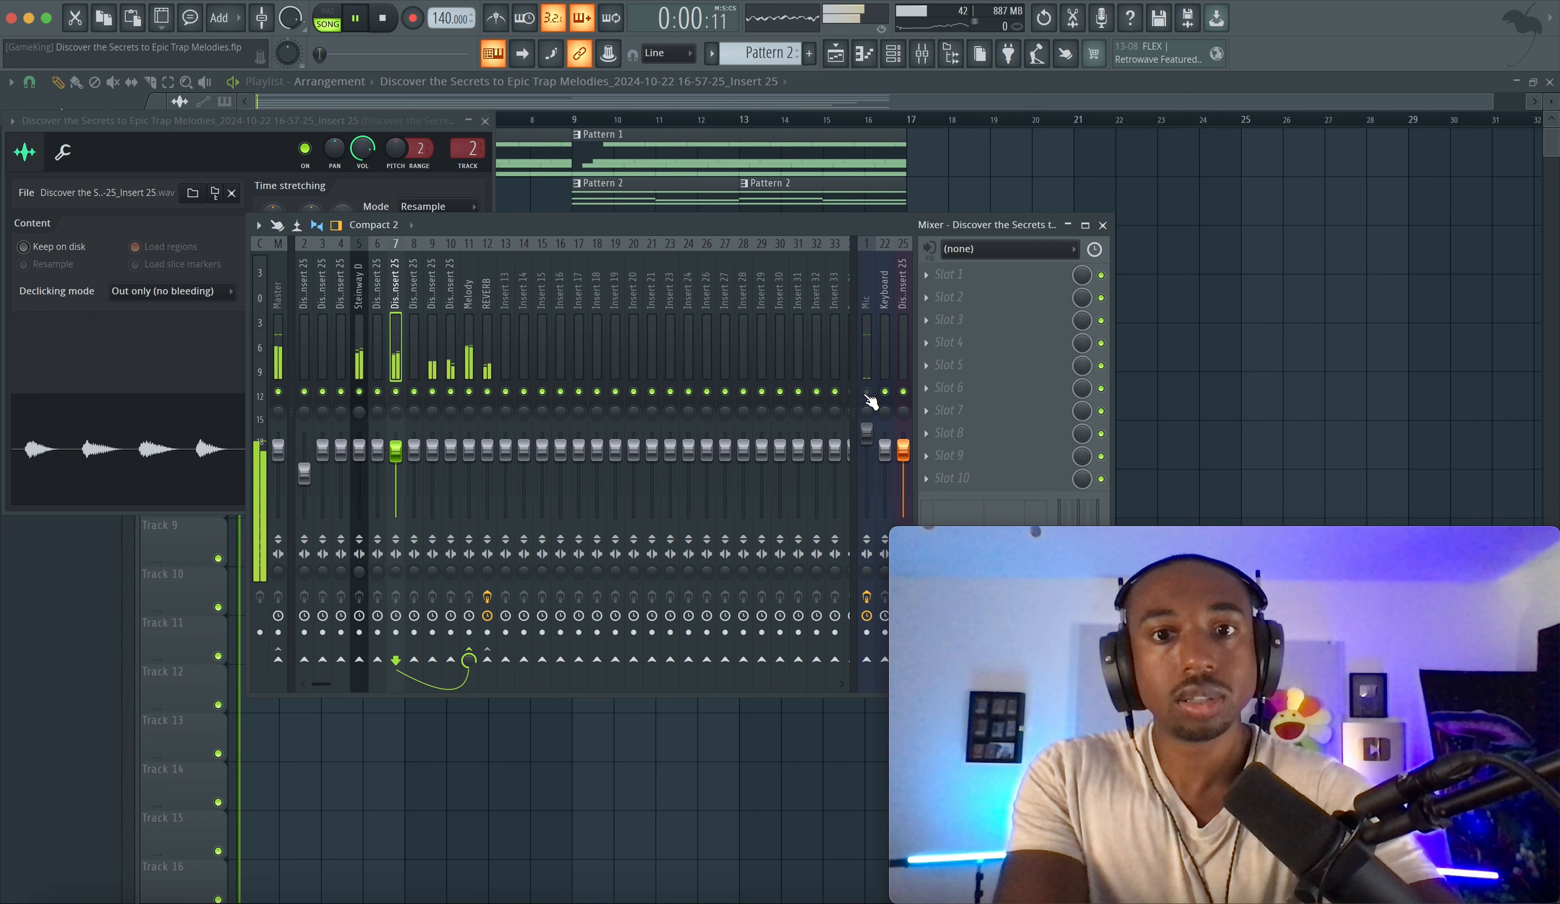
# - Mute the Steinway D insert and toggle the Melody insert's send to the REVERB insert
pyautogui.click(429, 339)
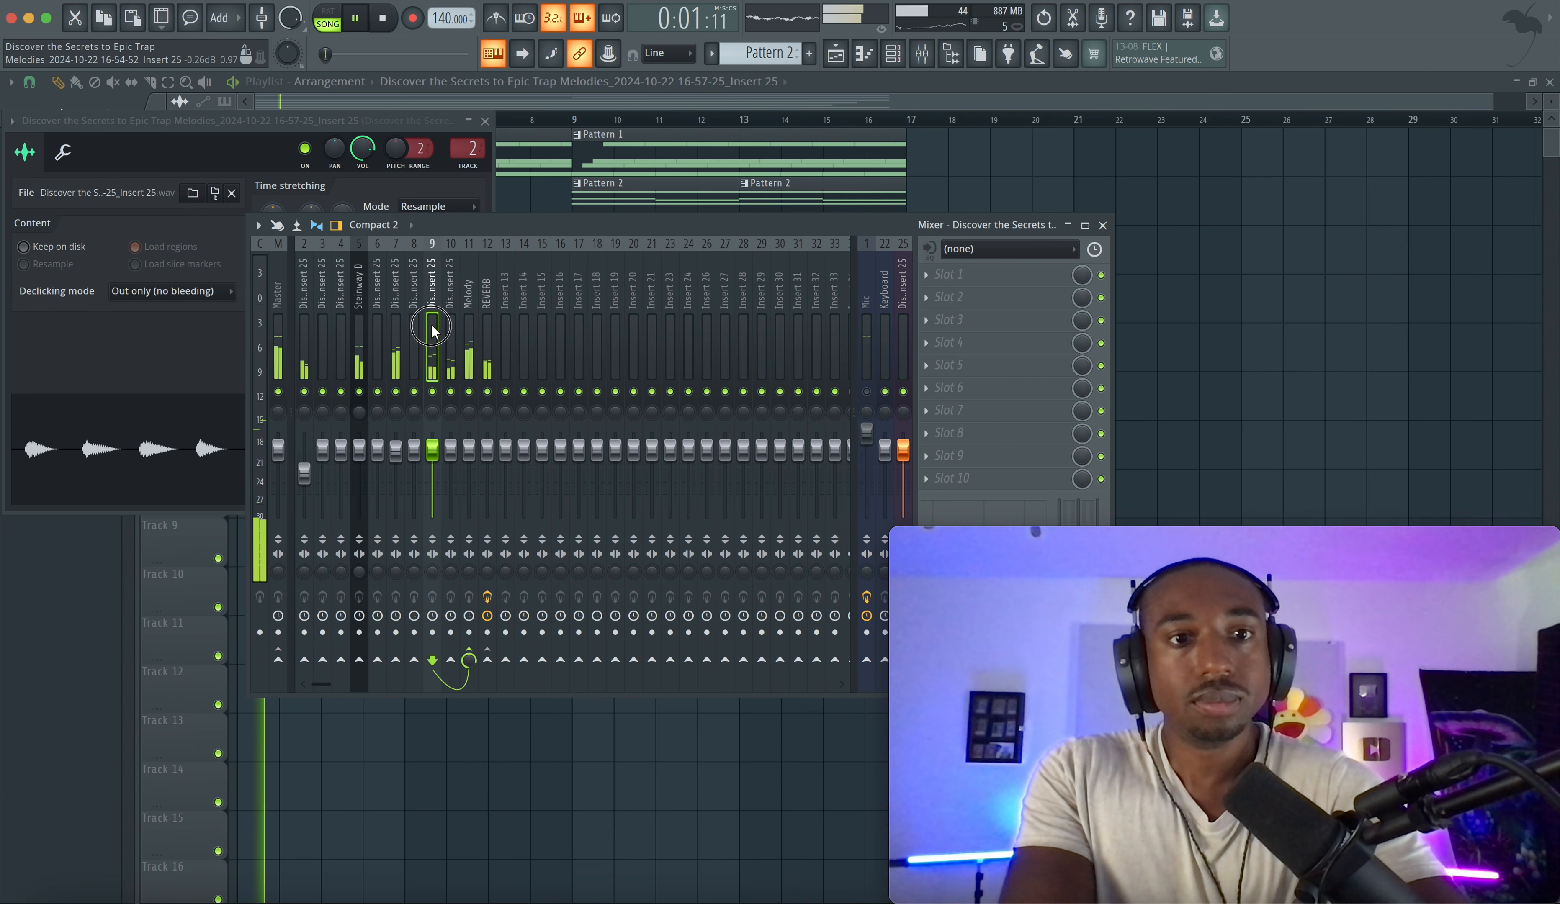
pyautogui.click(362, 392)
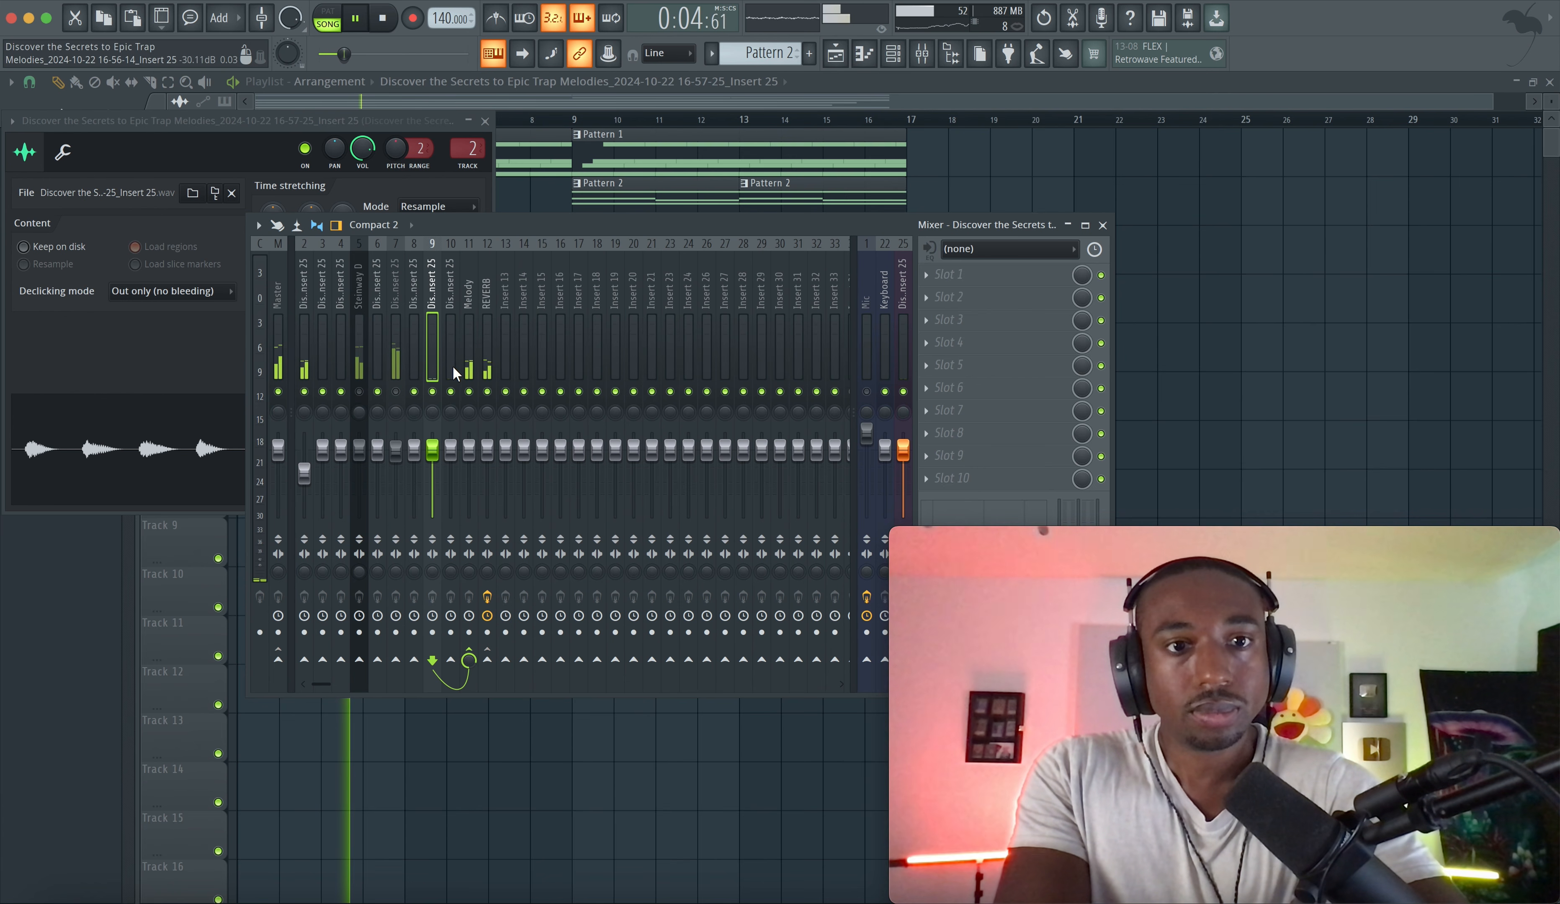
pyautogui.click(466, 367)
pyautogui.click(488, 655)
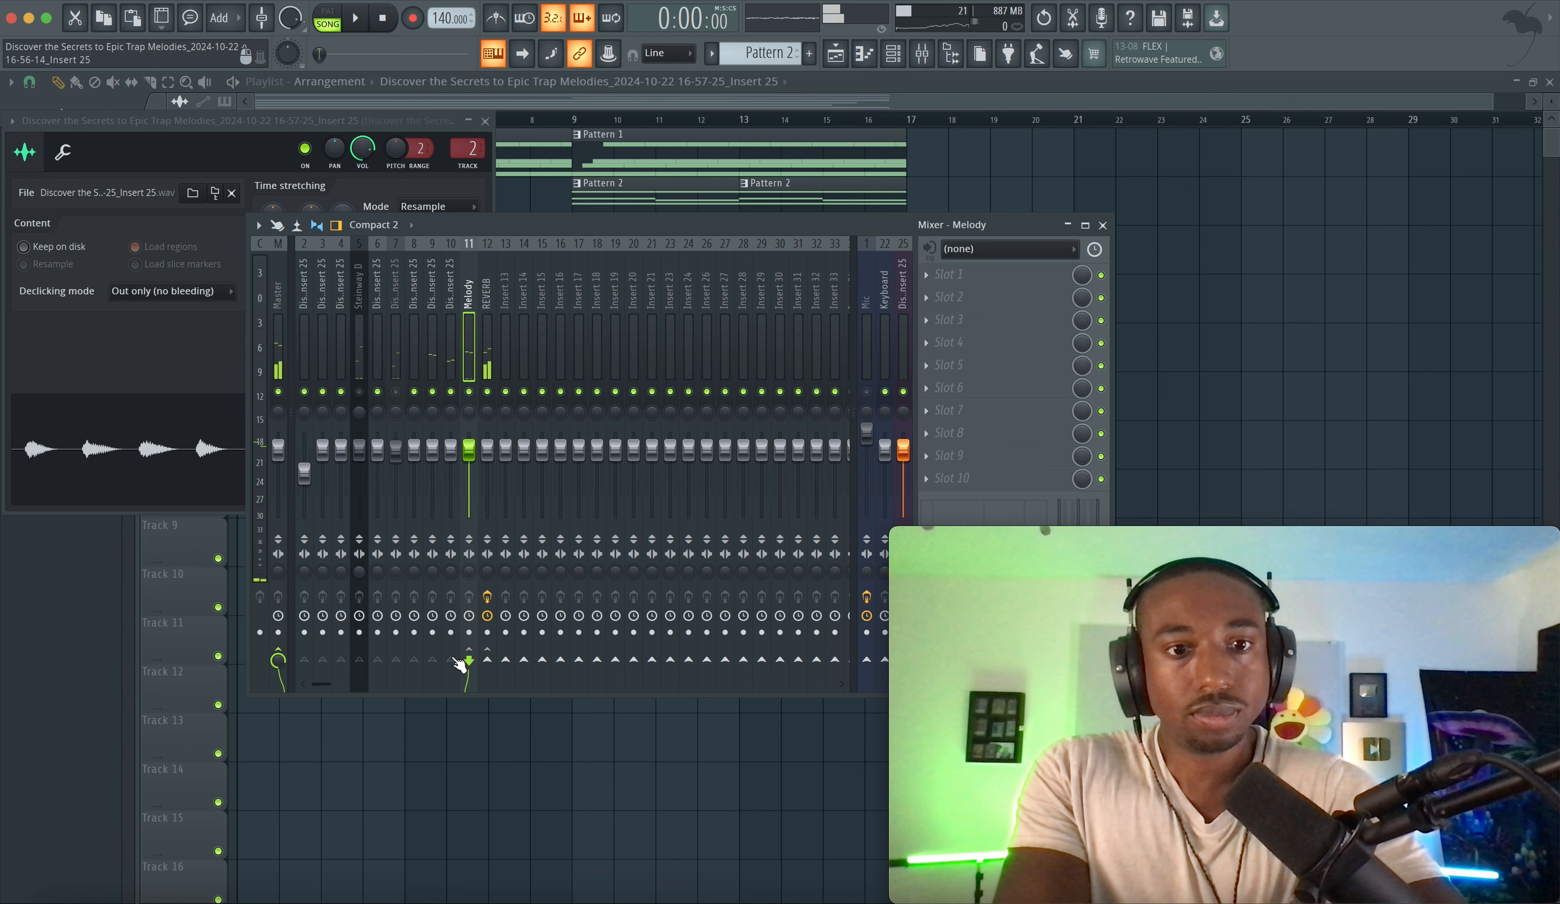
pyautogui.press('space')
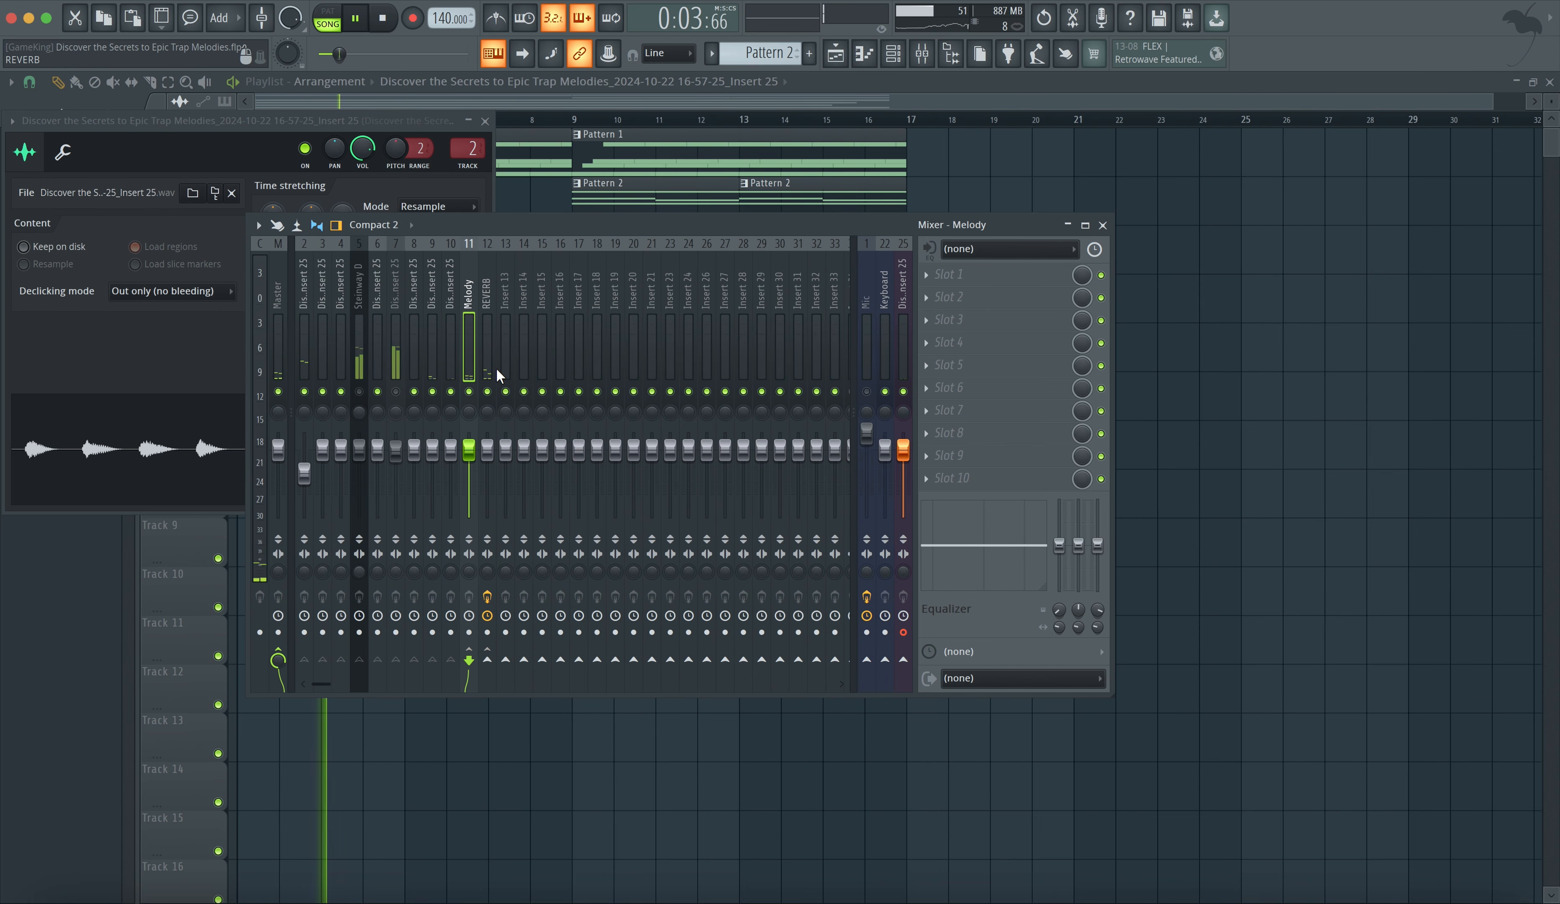
pyautogui.rightClick(1125, 899)
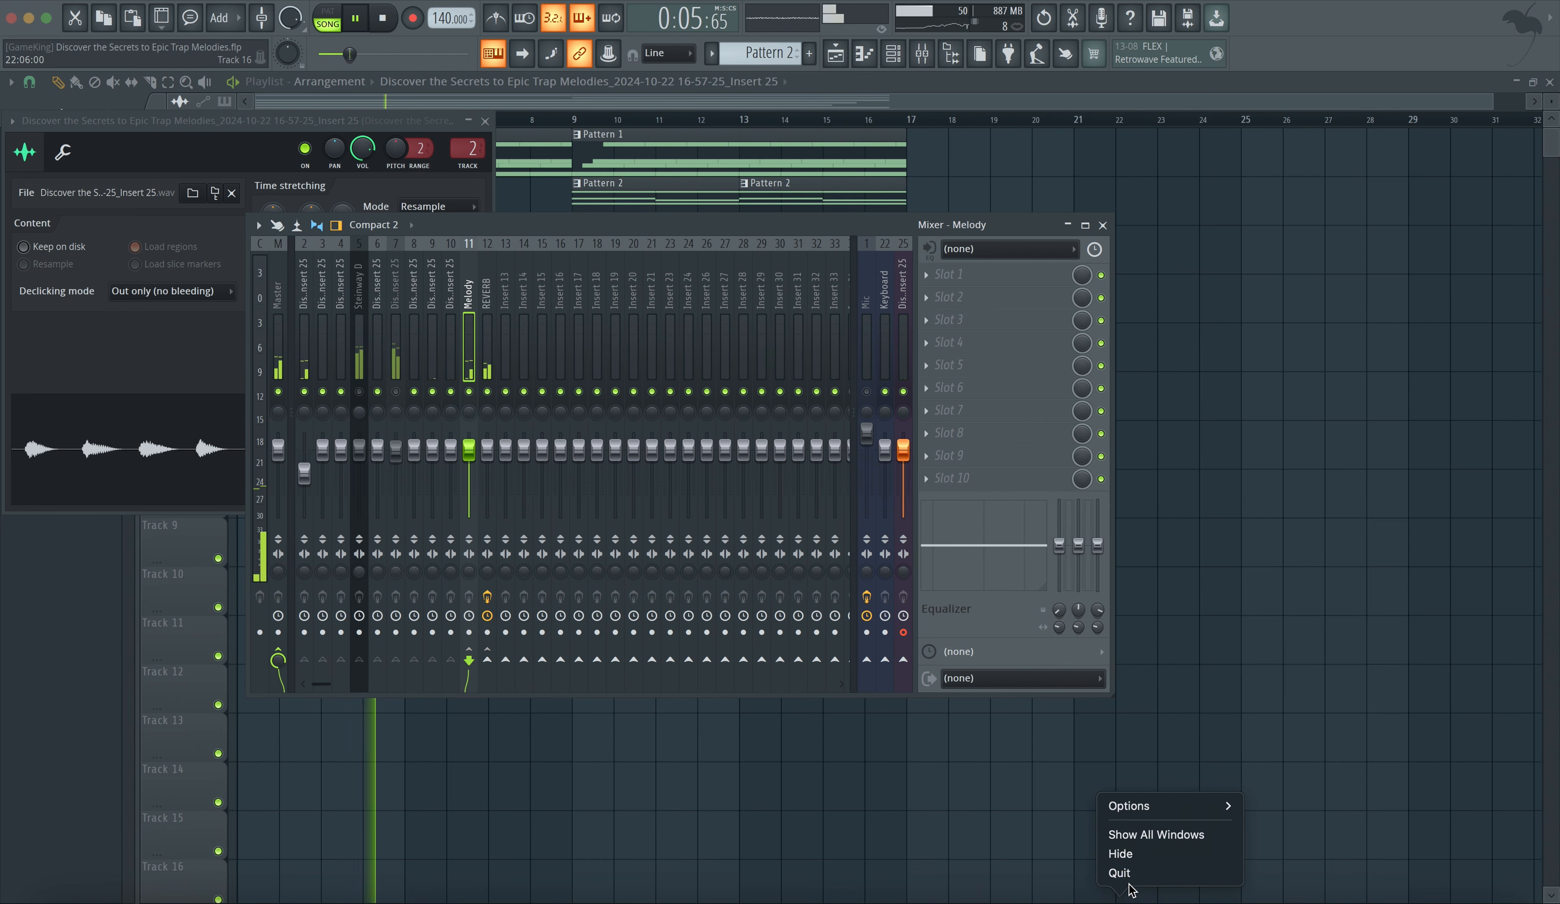
pyautogui.click(1128, 876)
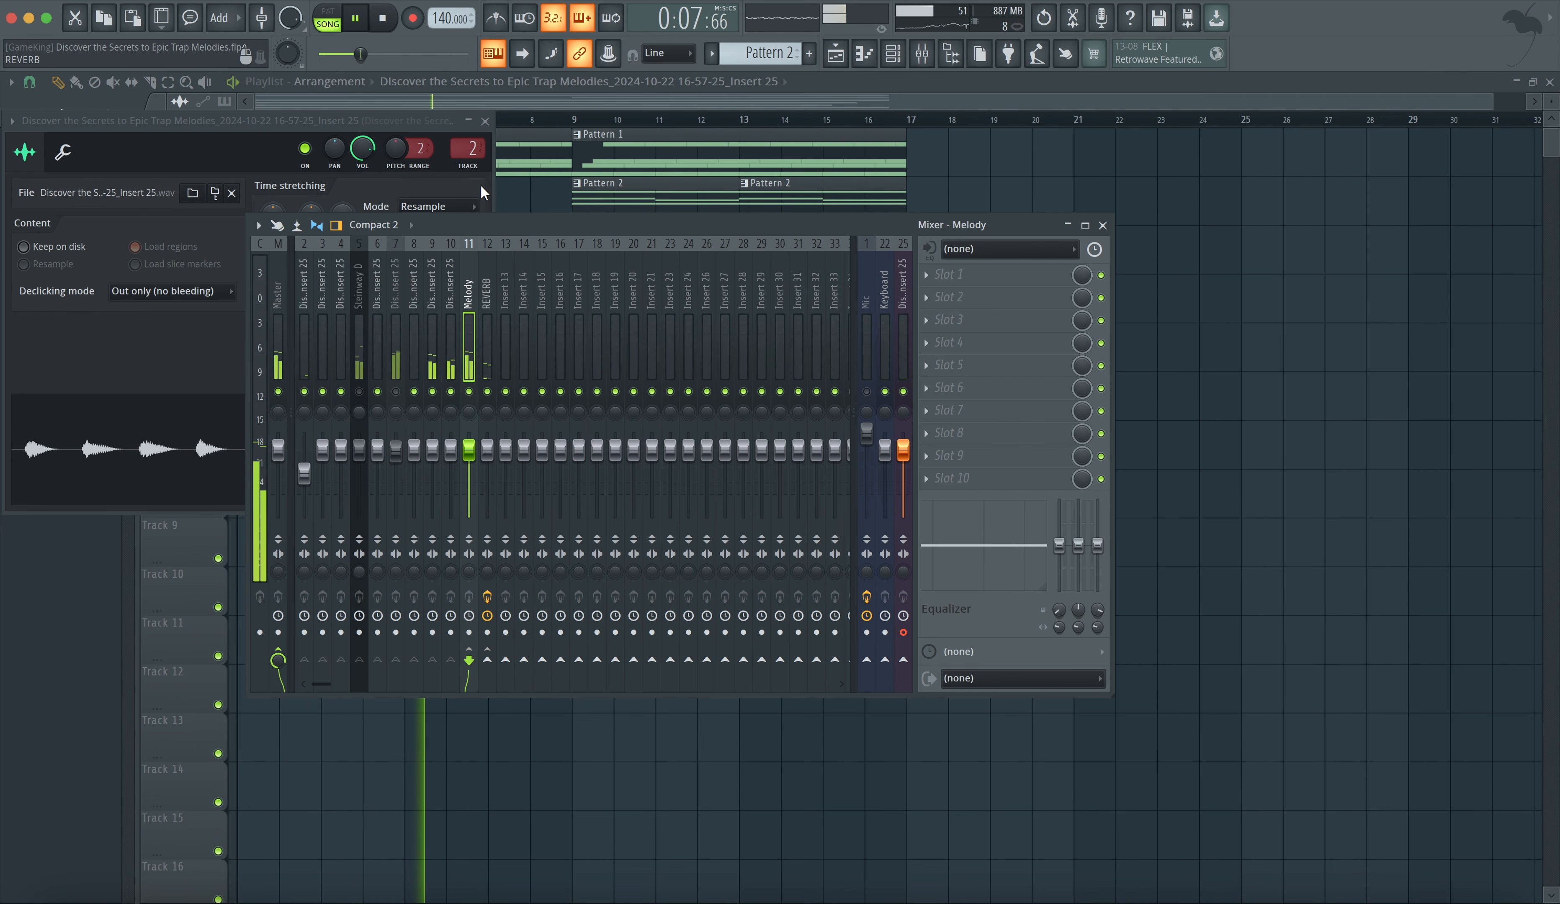
# - Close the clip's channel settings and lower insert 10's volume fader
pyautogui.click(384, 124)
pyautogui.click(483, 121)
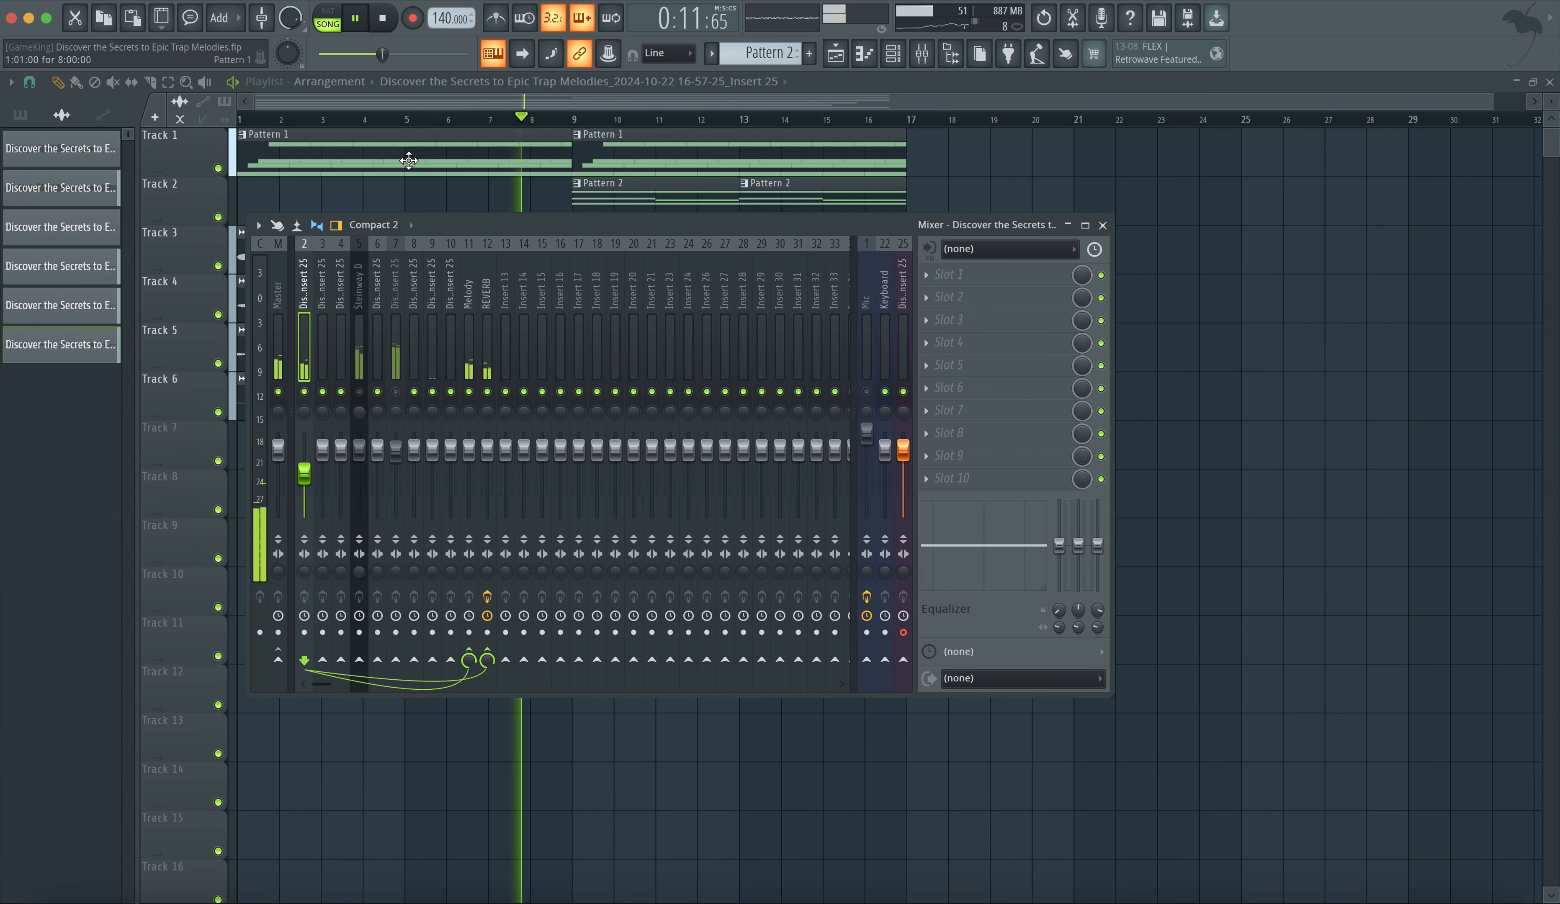
pyautogui.click(432, 376)
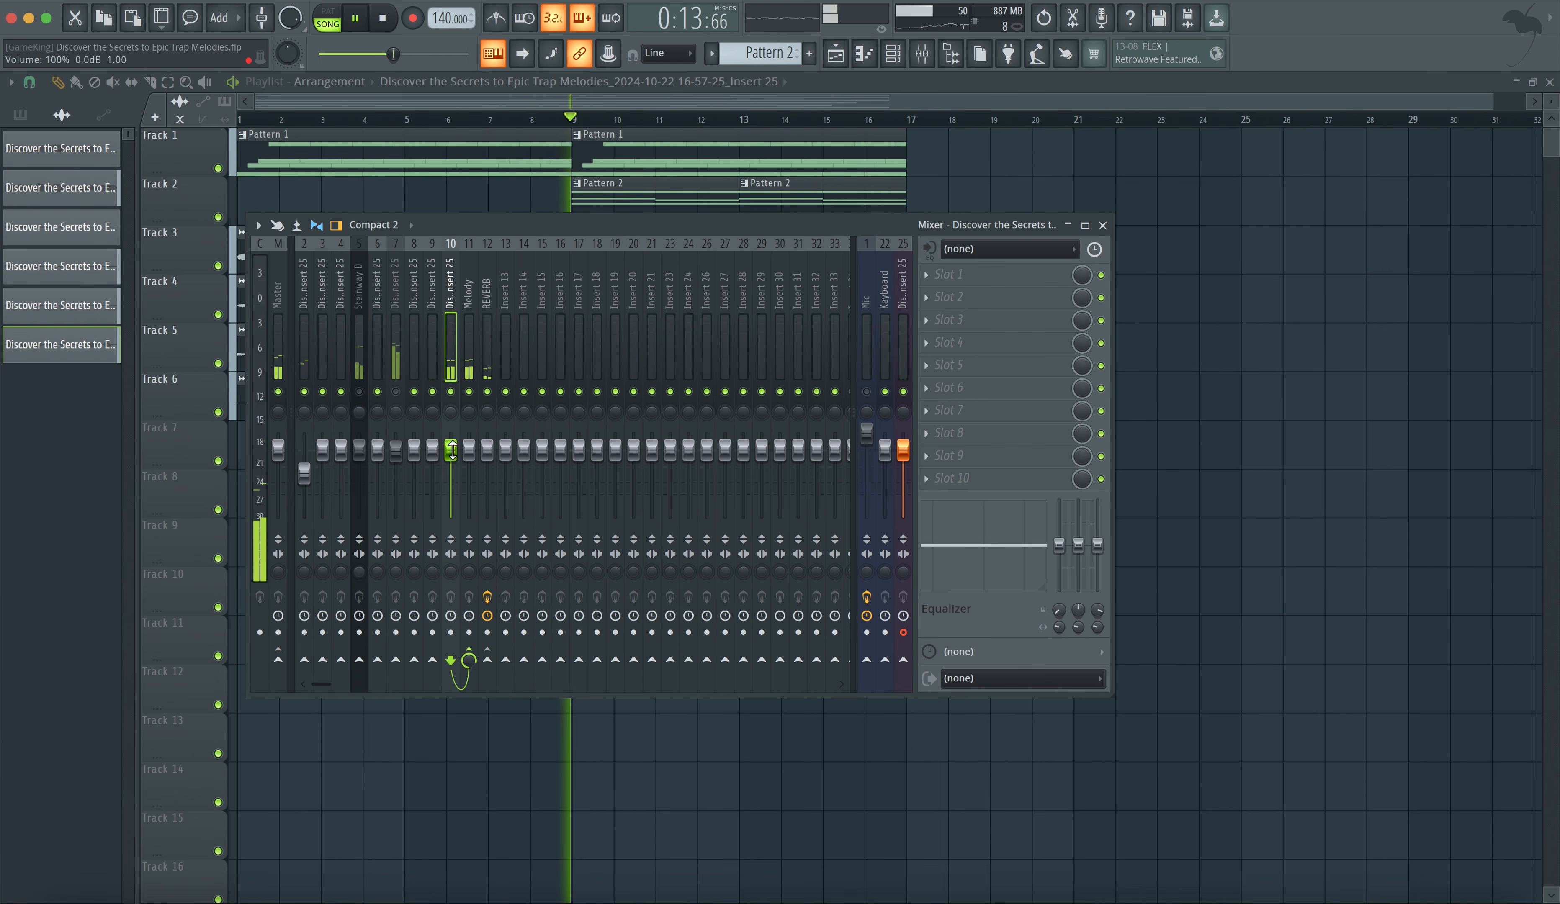
pyautogui.moveTo(450, 447); pyautogui.dragTo(450, 463)
# - Route insert 9 to the REVERB insert and adjust that send's level
pyautogui.click(440, 358)
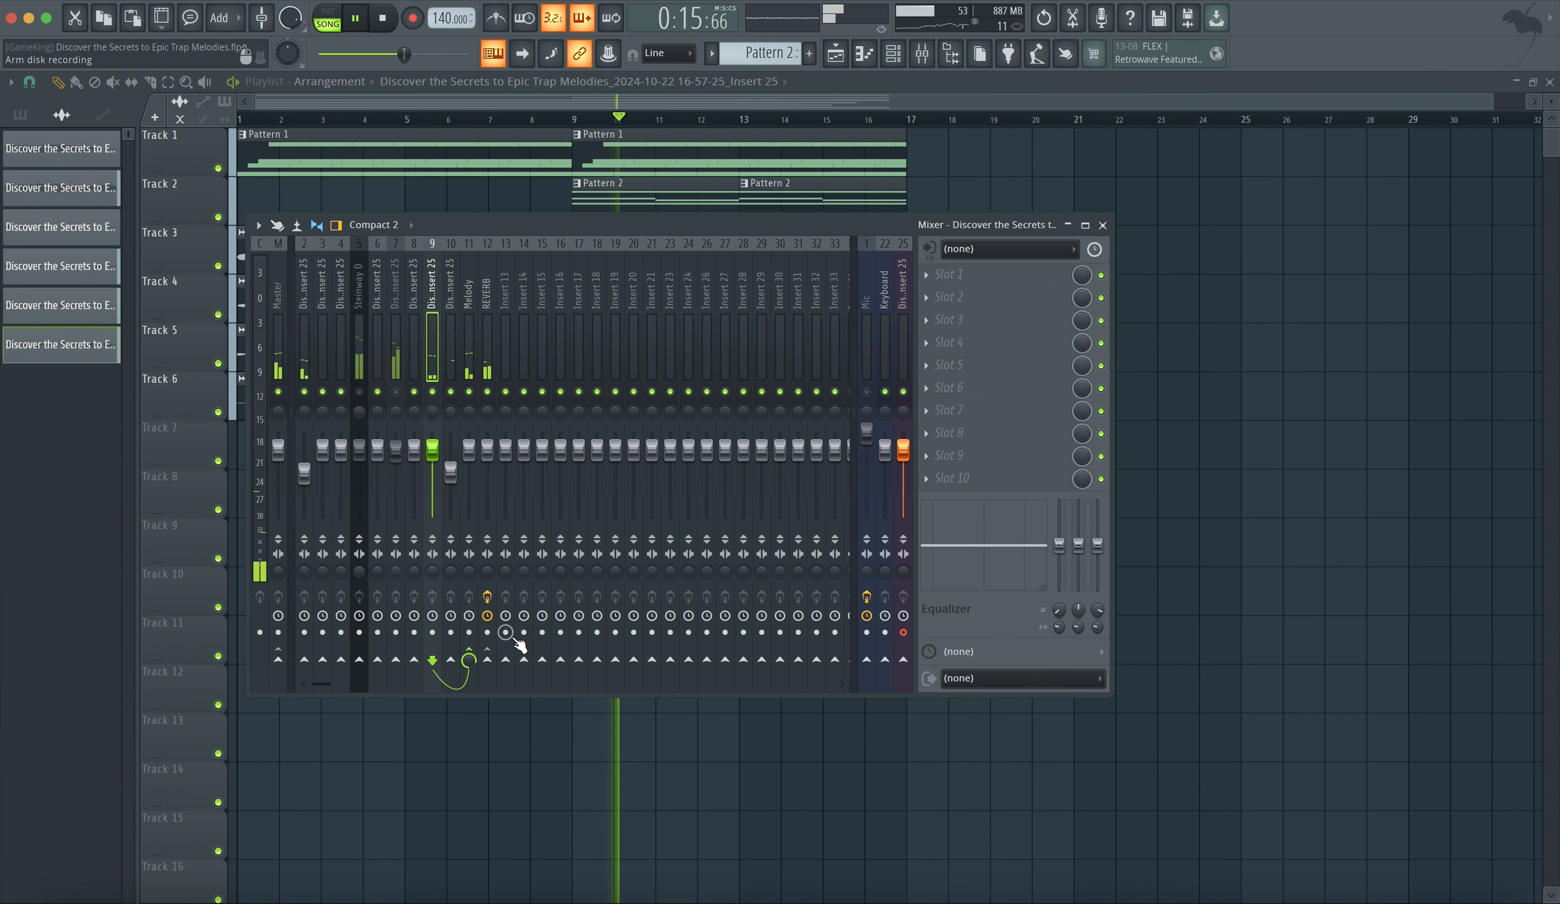
pyautogui.click(488, 659)
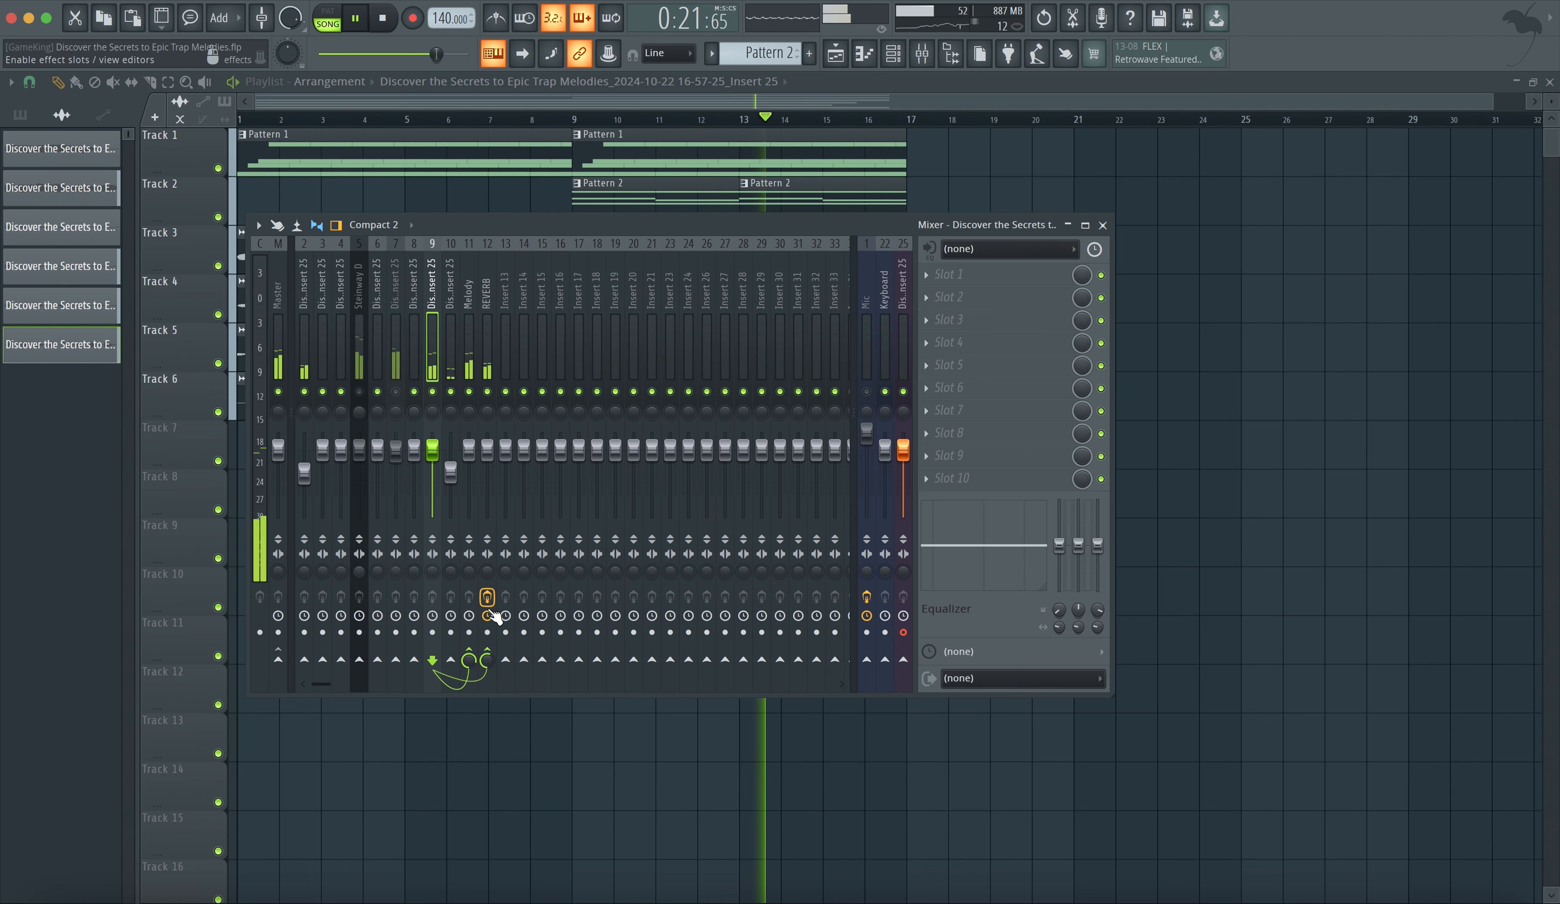
pyautogui.moveTo(488, 661); pyautogui.dragTo(487, 686)
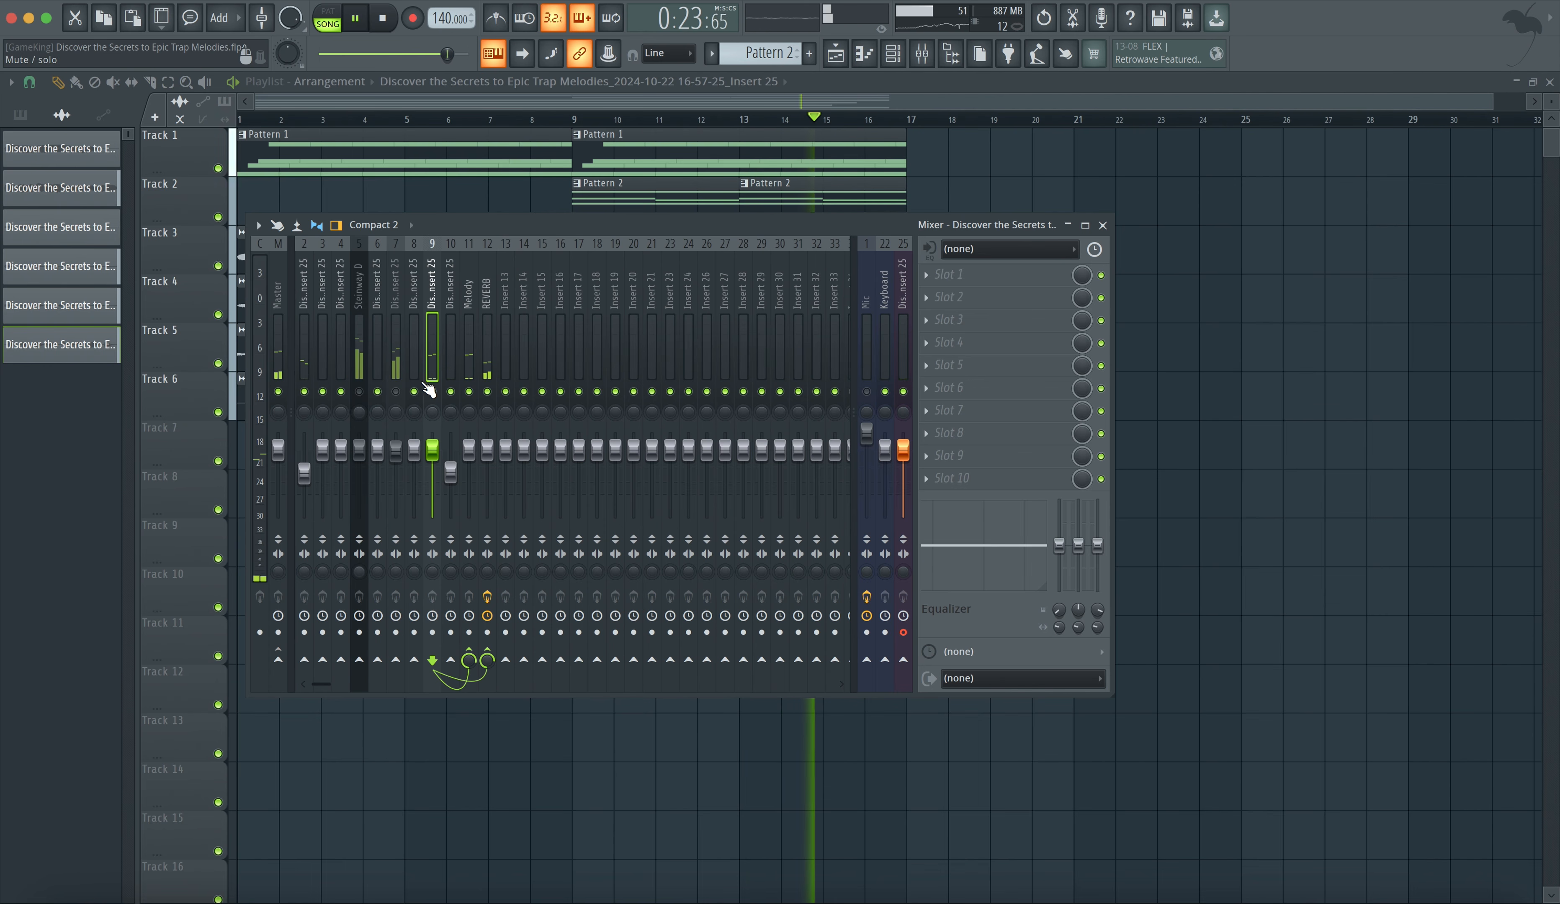
# - Unmute the Steinway D insert and toggle insert 2's send to the Melody bus
pyautogui.click(359, 391)
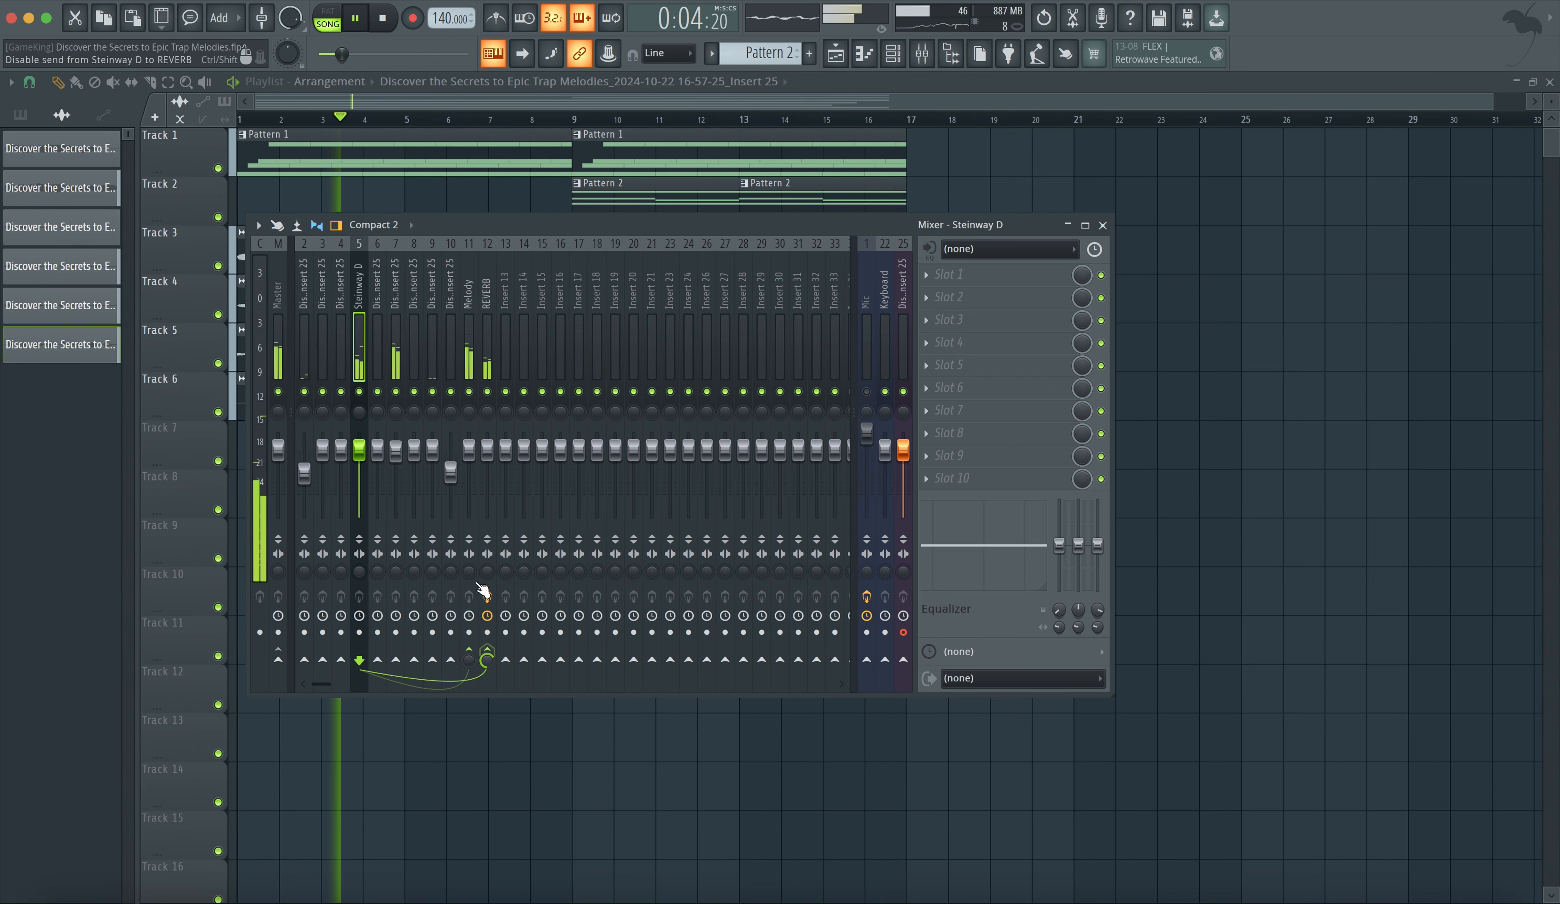
pyautogui.click(303, 369)
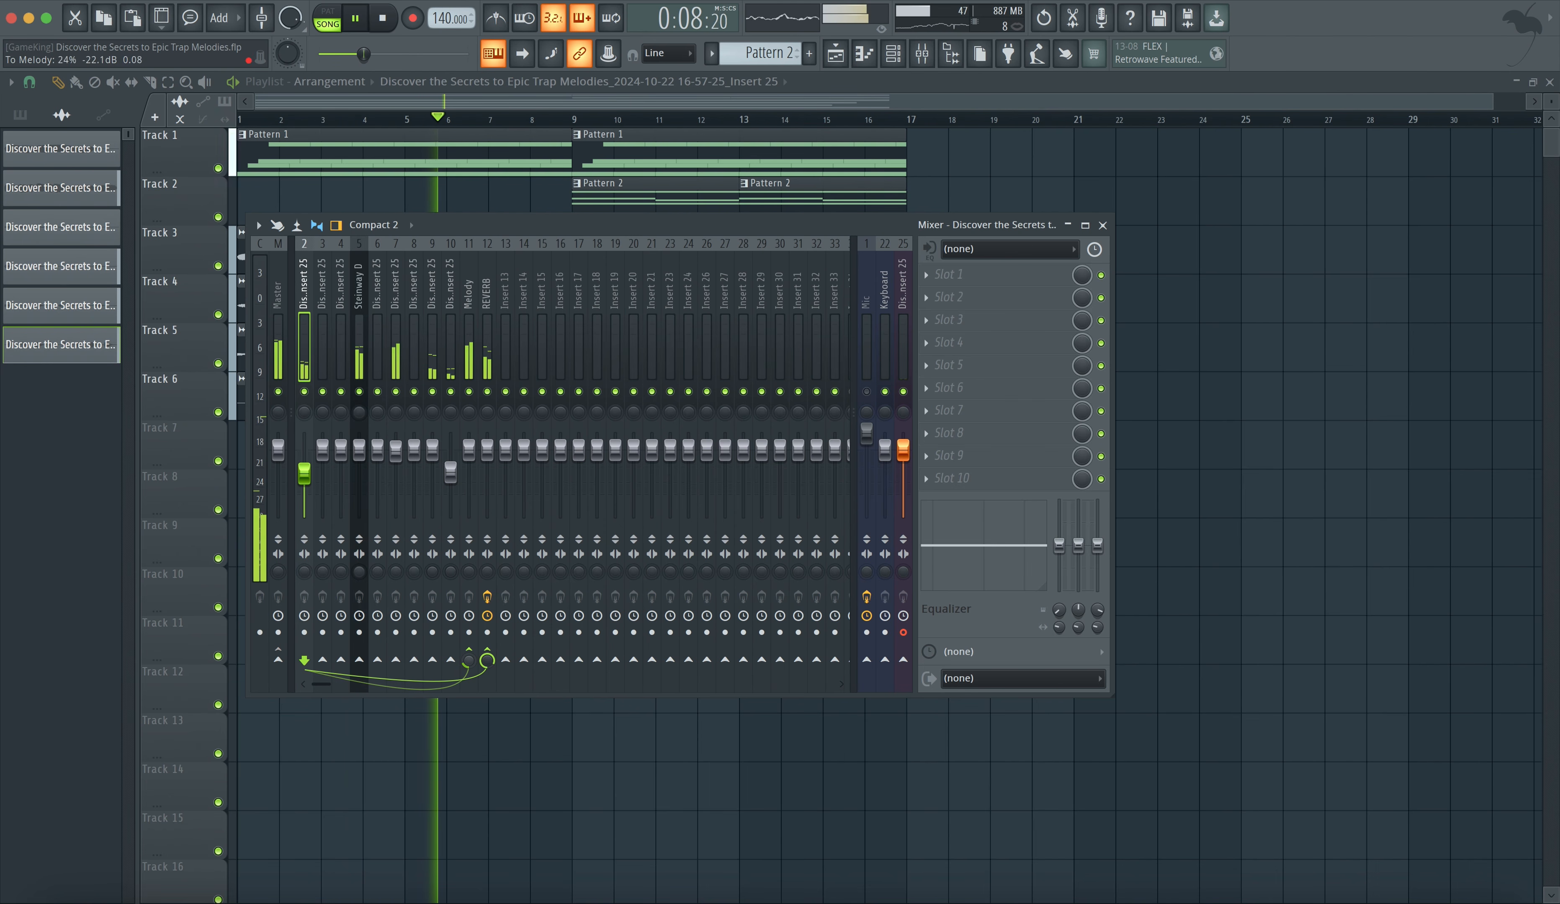
pyautogui.click(470, 659)
# - Add Fruity Delay 3 to the REVERB insert's third effect slot
pyautogui.click(485, 339)
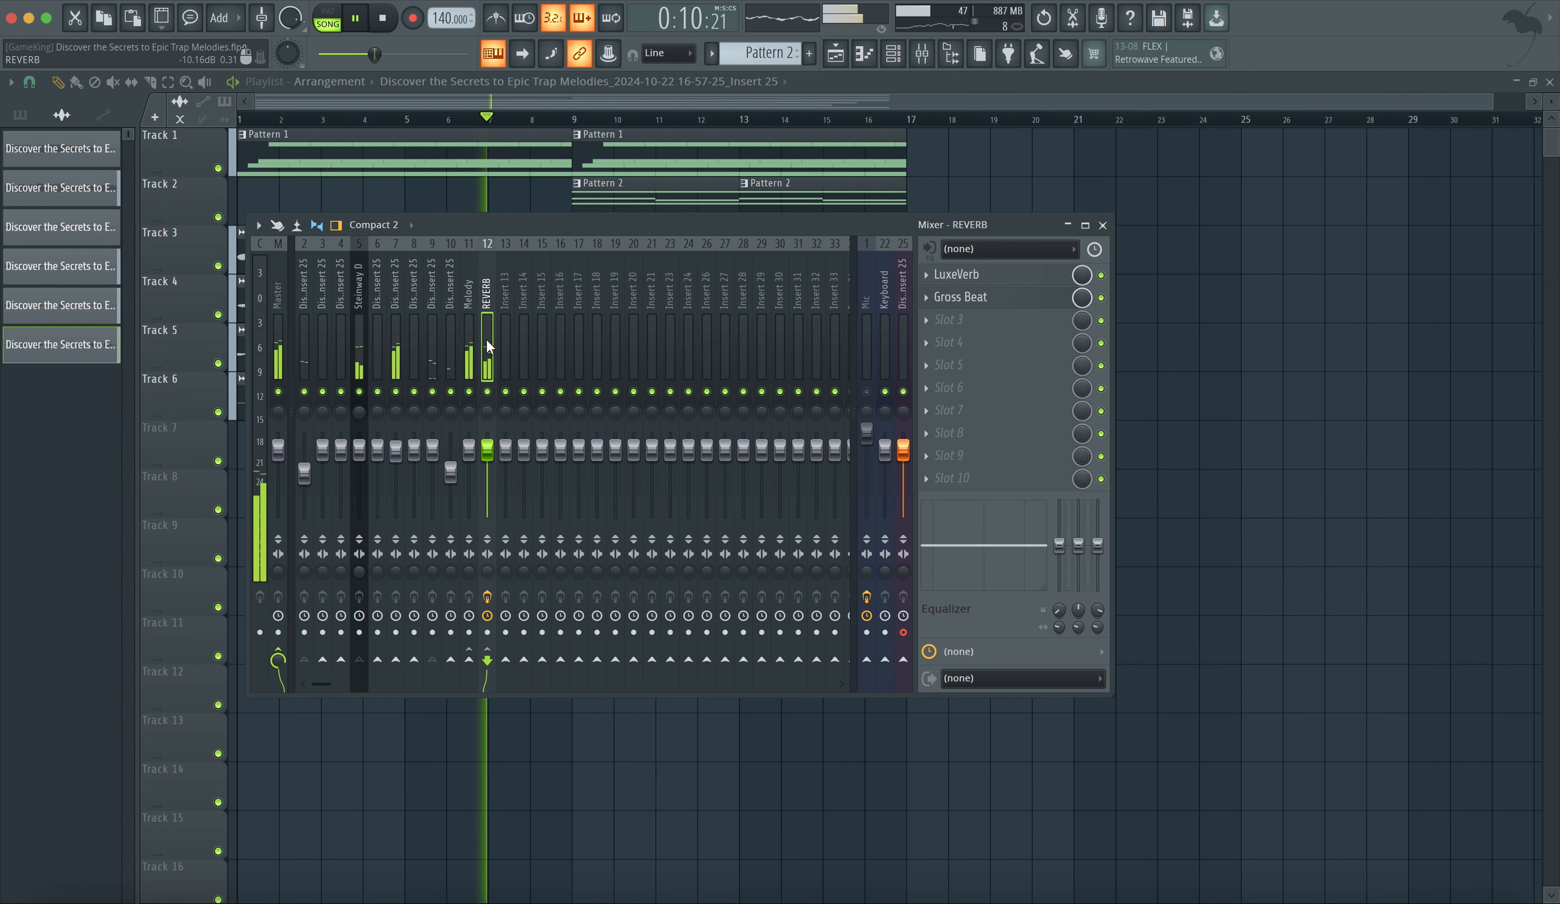
pyautogui.click(957, 340)
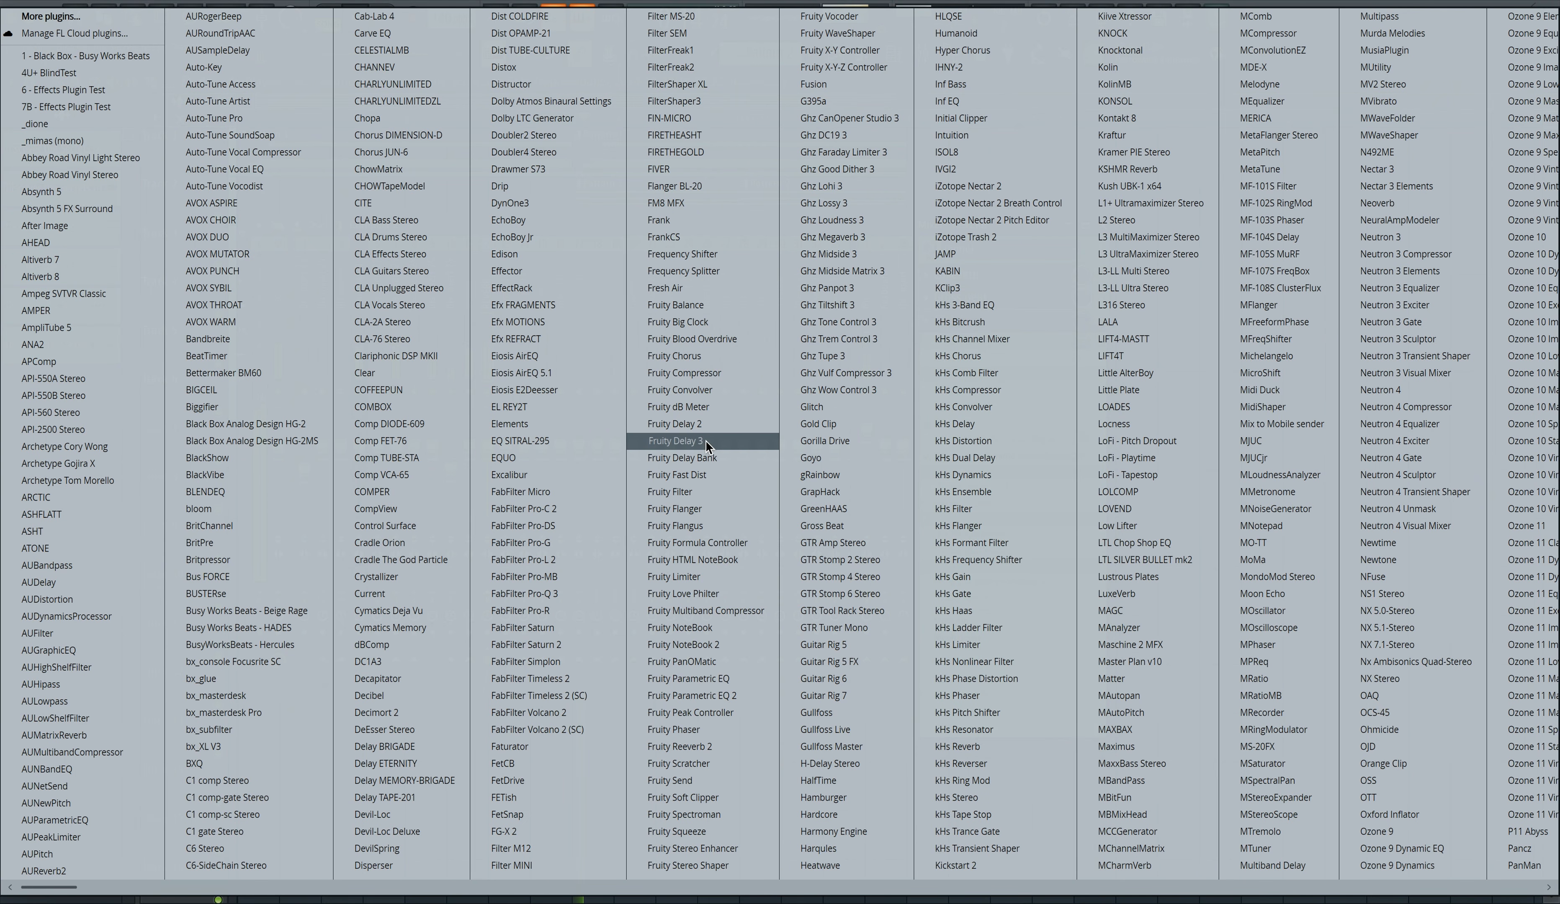
pyautogui.press('Return')
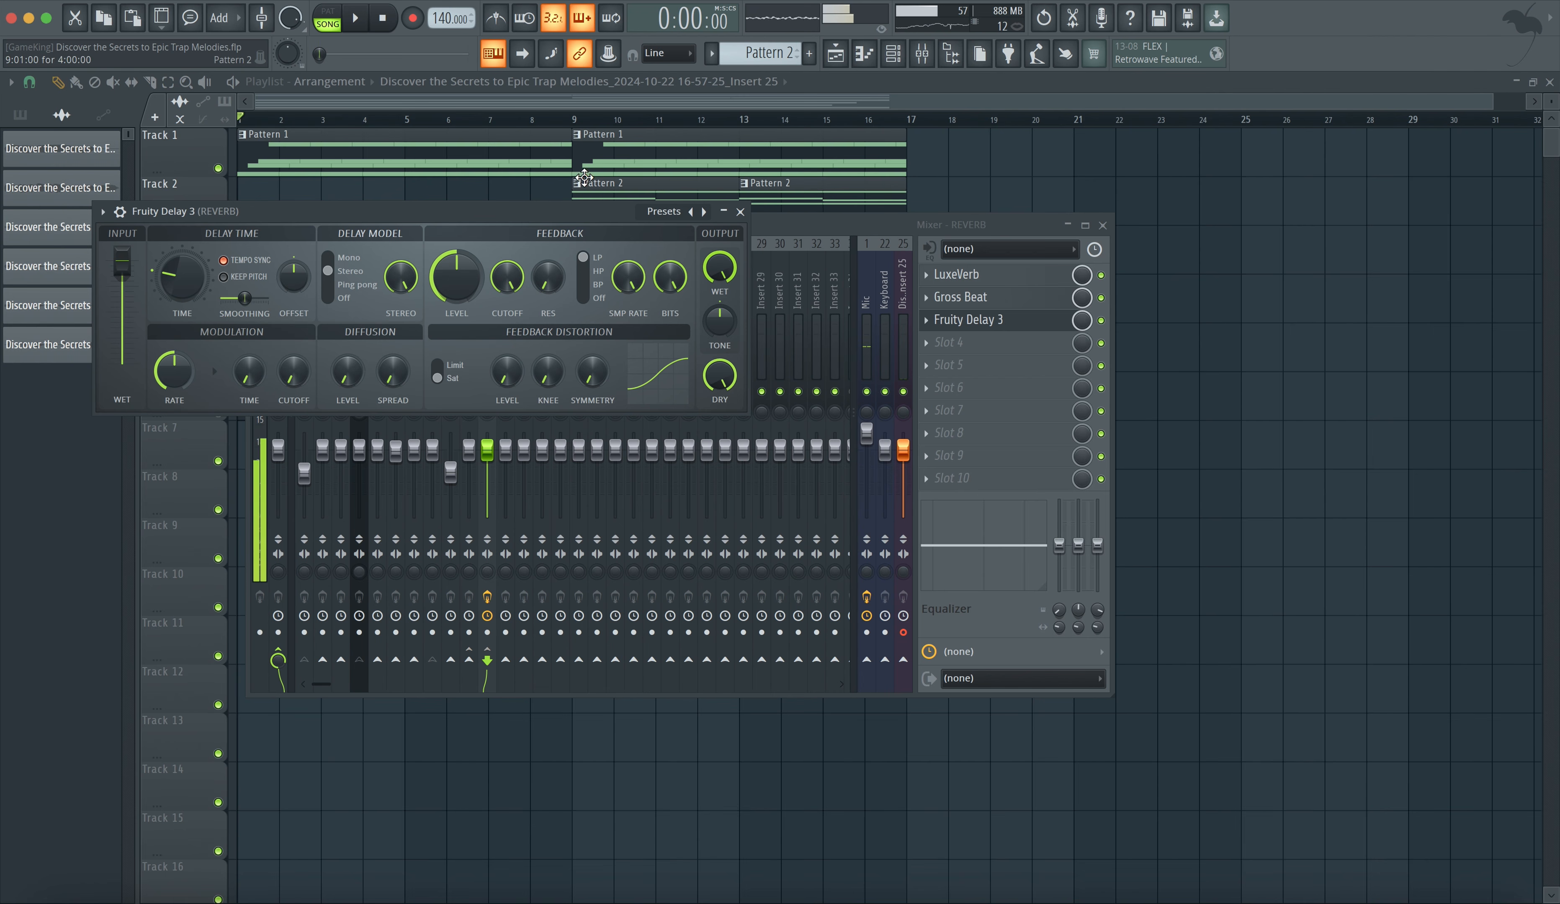
# - Open the audio device settings and close them again
pyautogui.click(379, 1)
pyautogui.click(397, 31)
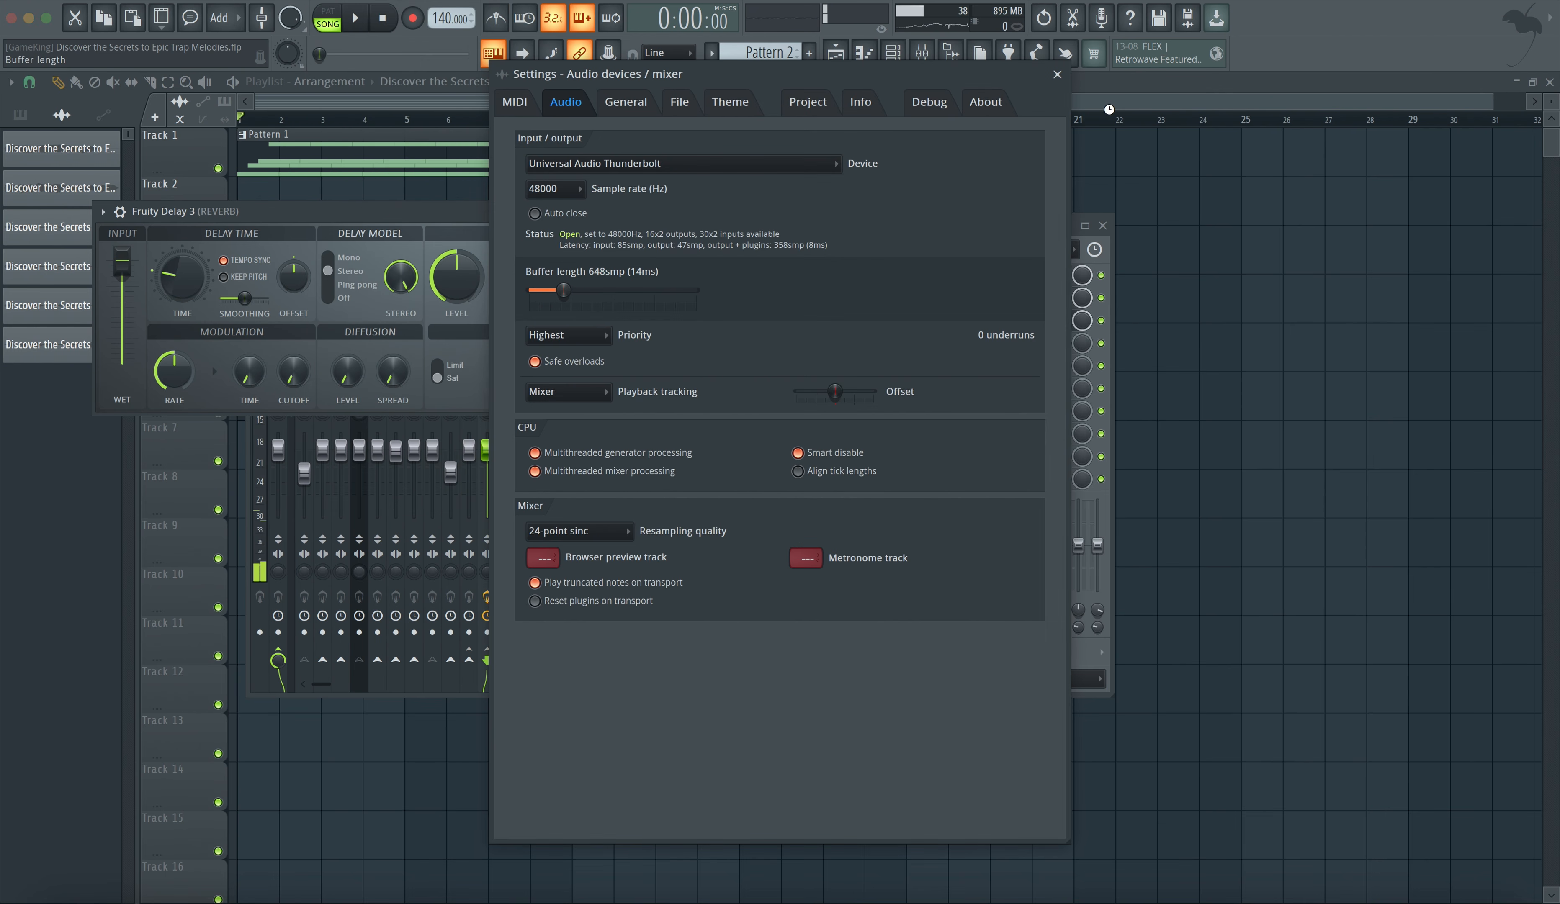
pyautogui.click(1057, 75)
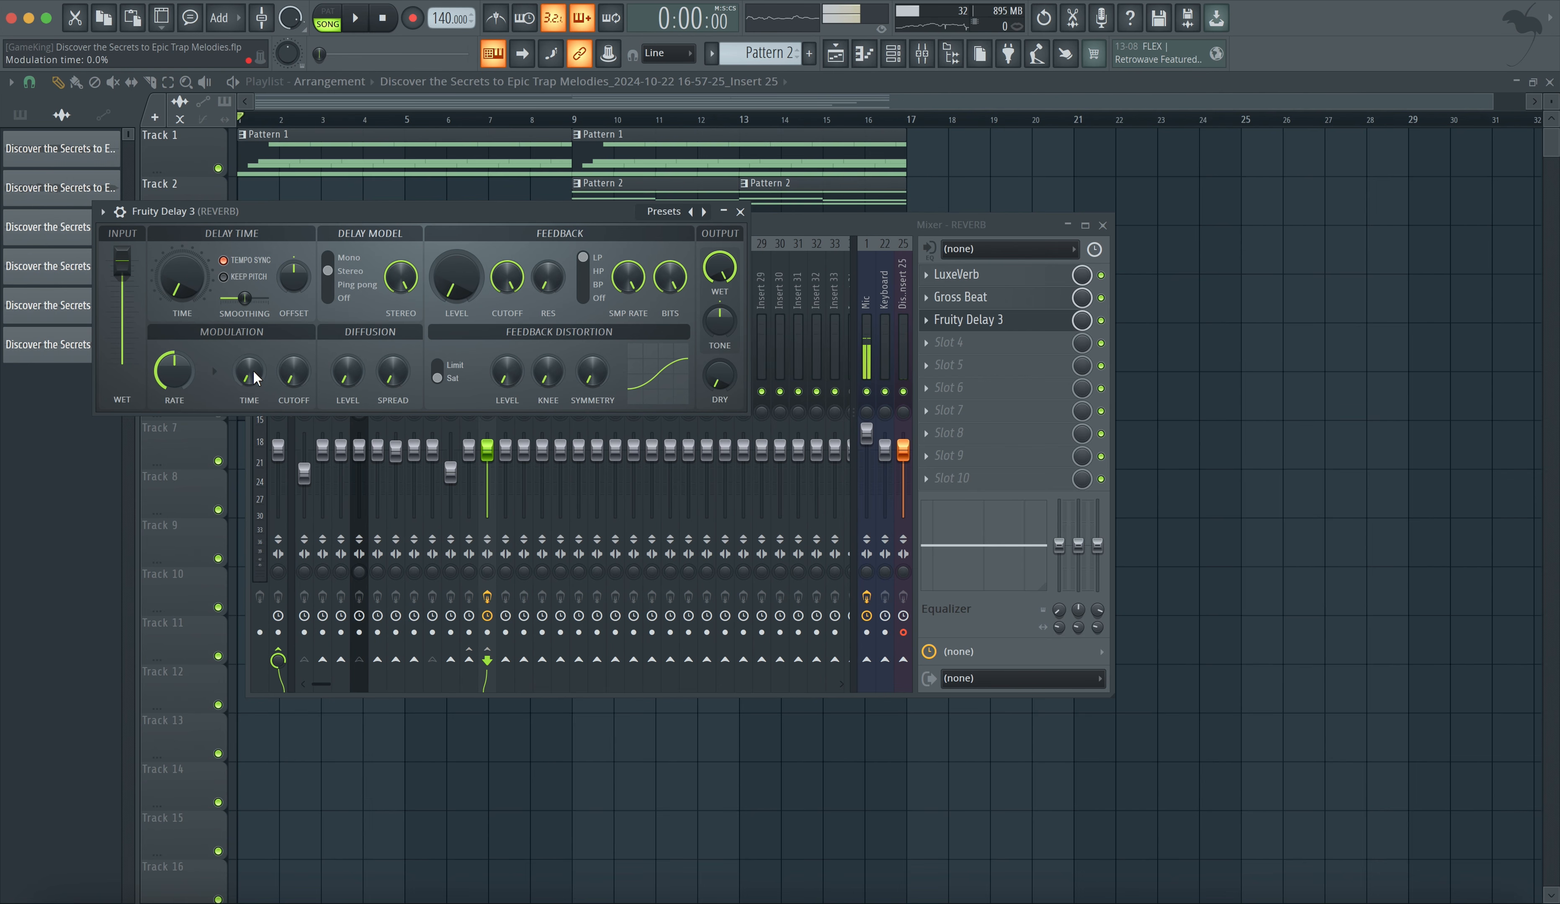
# - Play the project back and close the Fruity Delay 3 window
pyautogui.press('space')
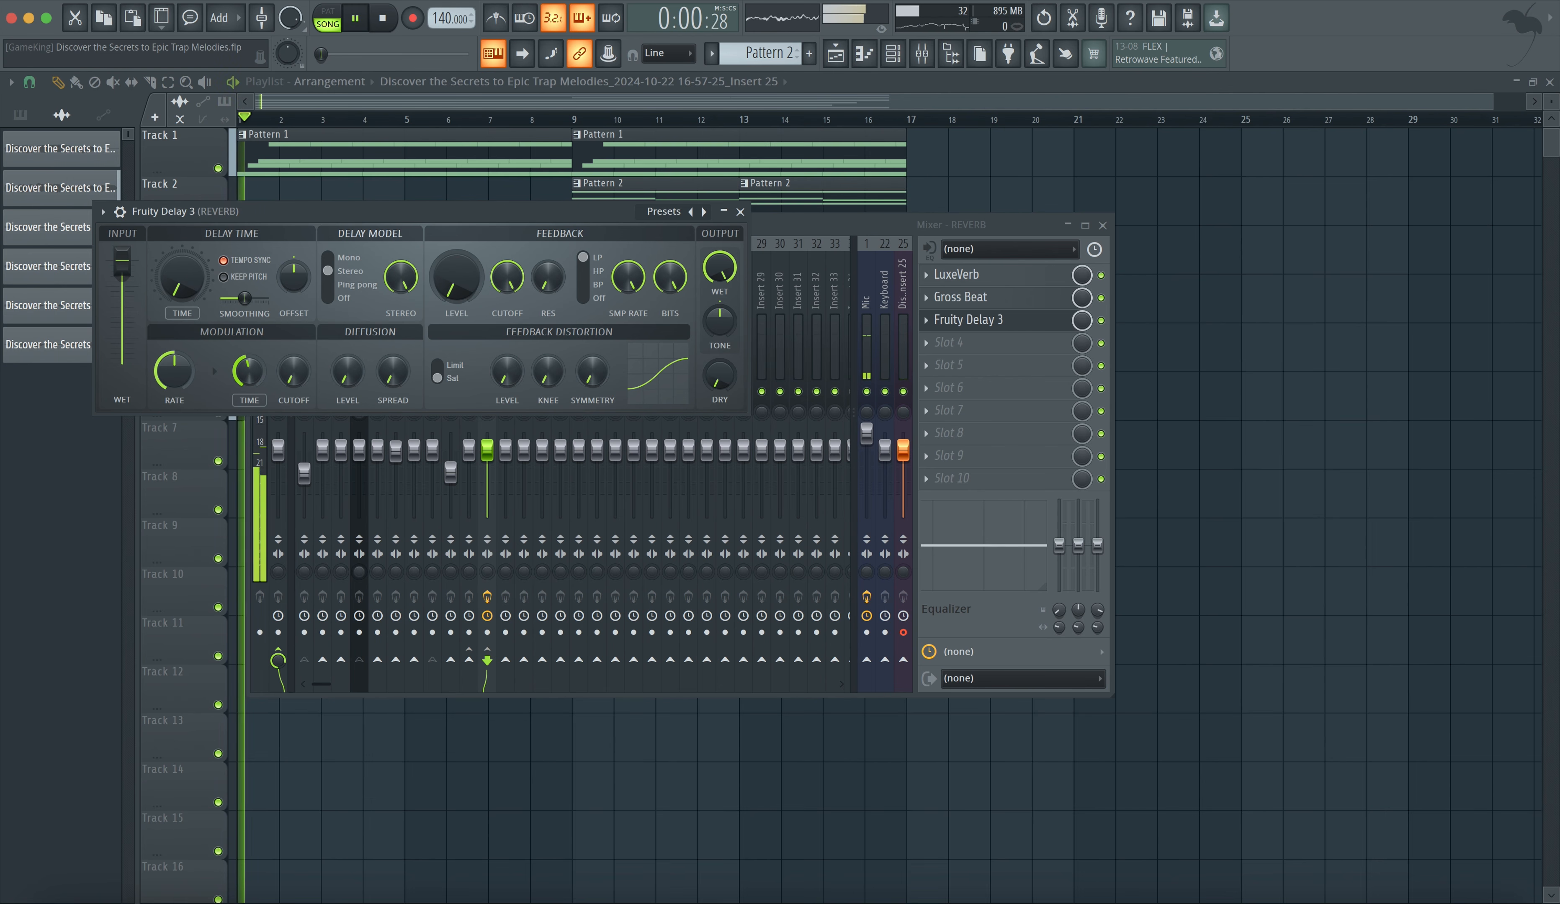
pyautogui.moveTo(576, 216); pyautogui.dragTo(593, 447)
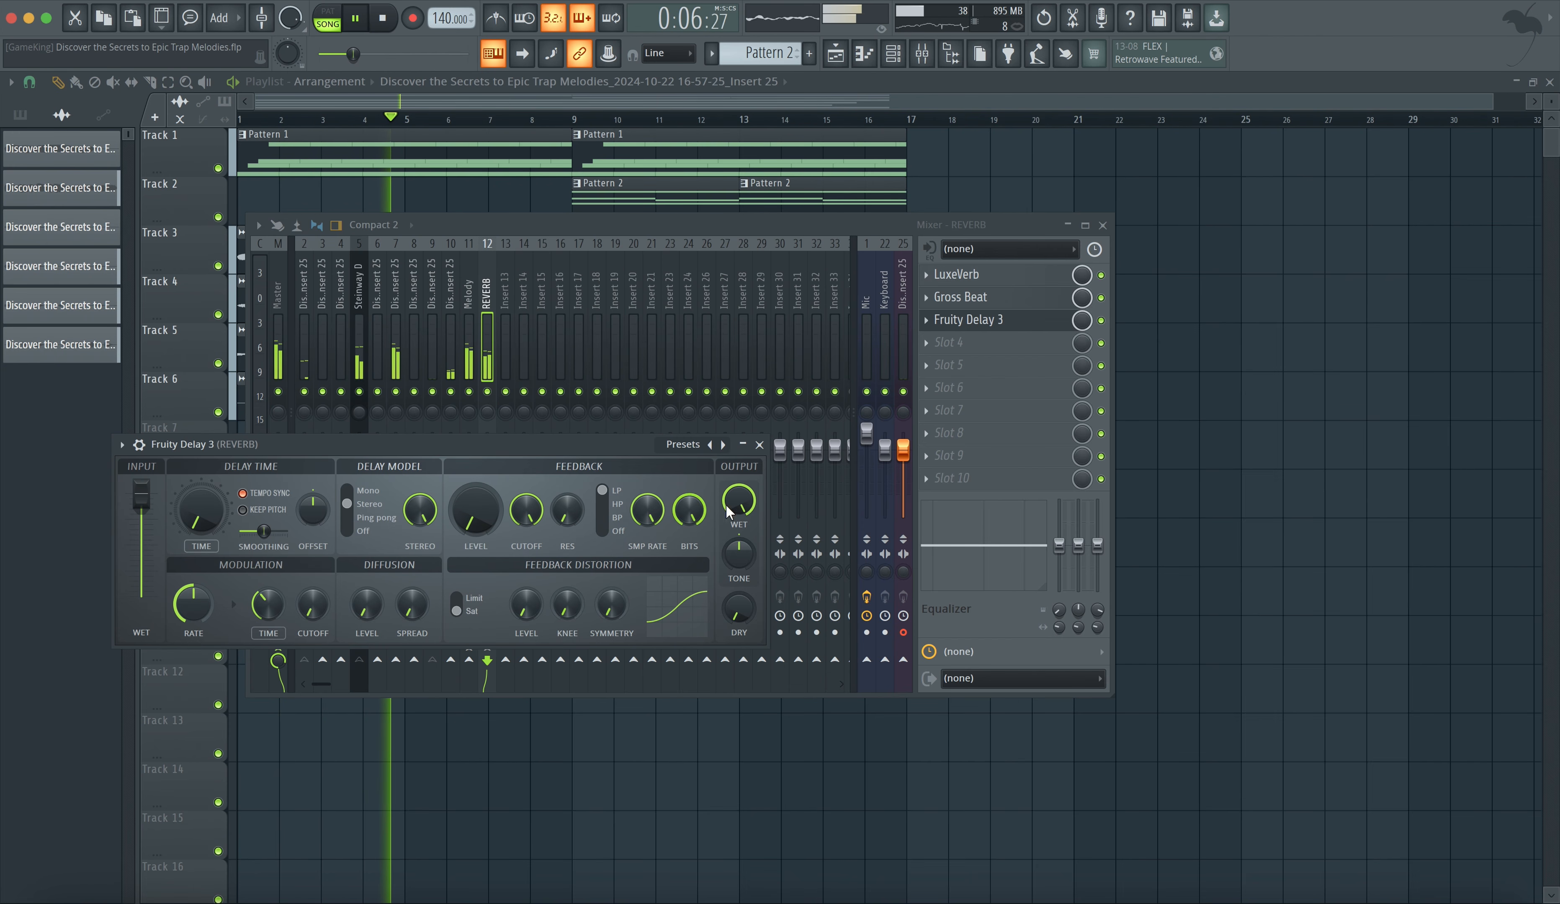
pyautogui.click(760, 446)
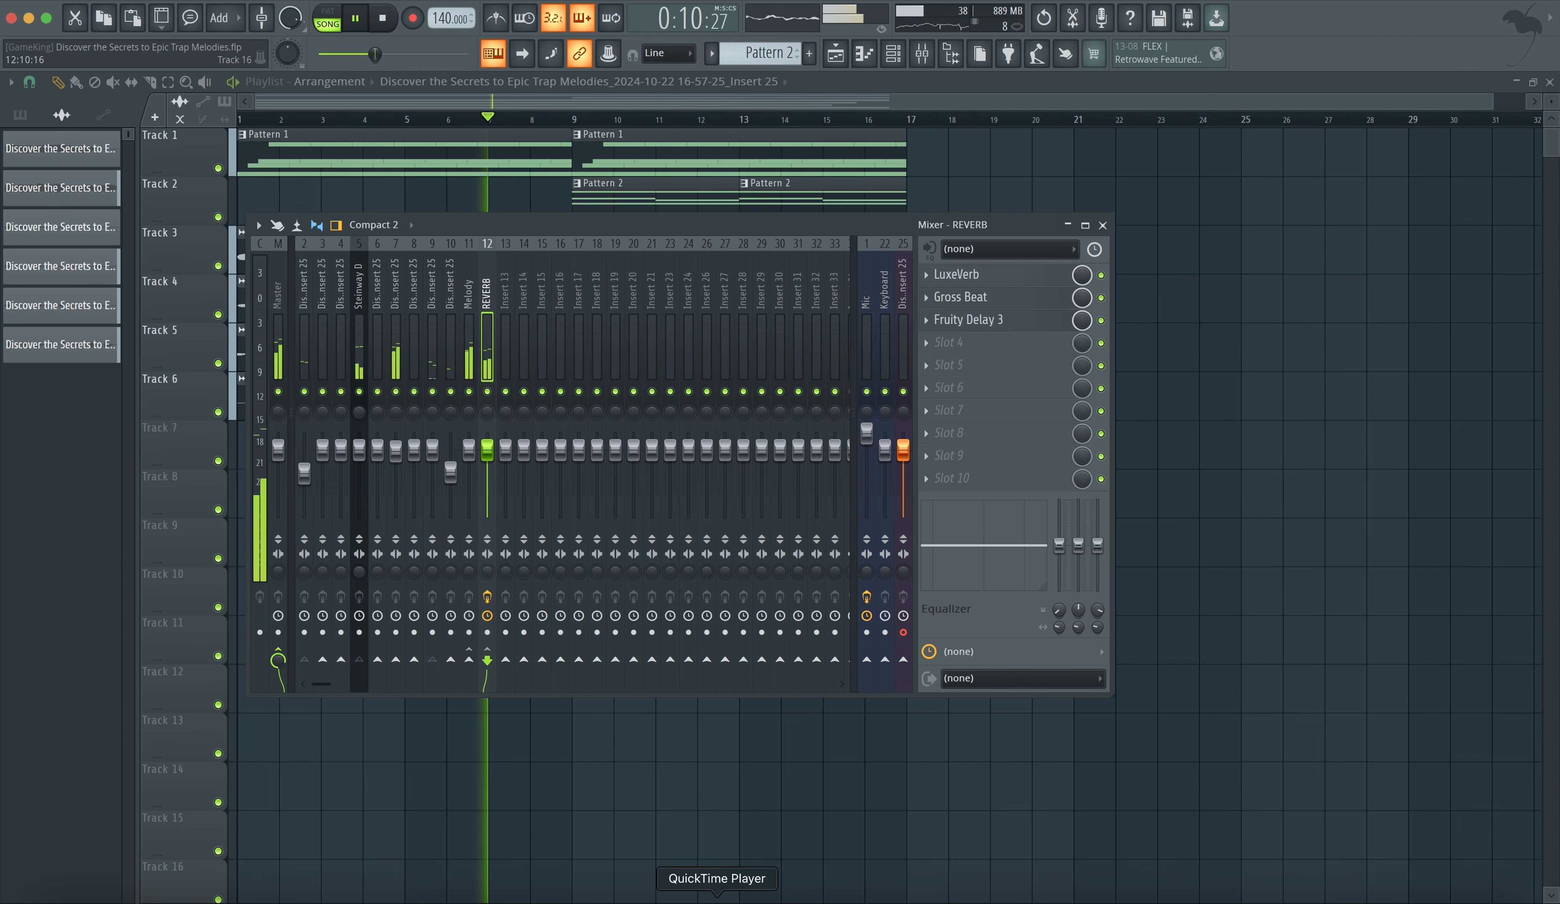
pyautogui.click(160, 1)
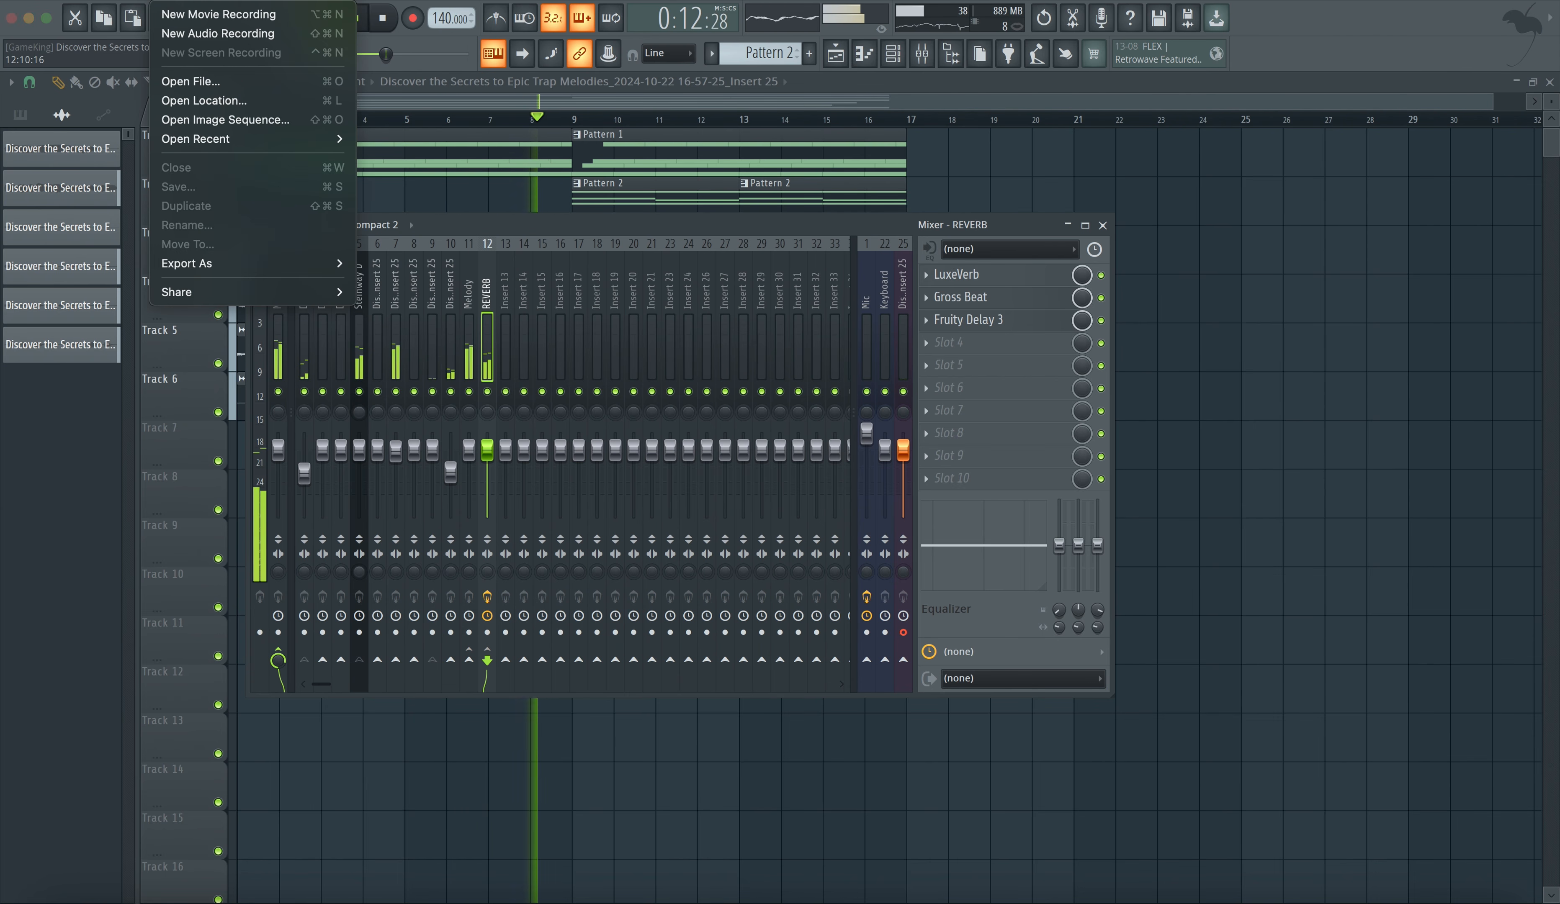
pyautogui.click(179, 14)
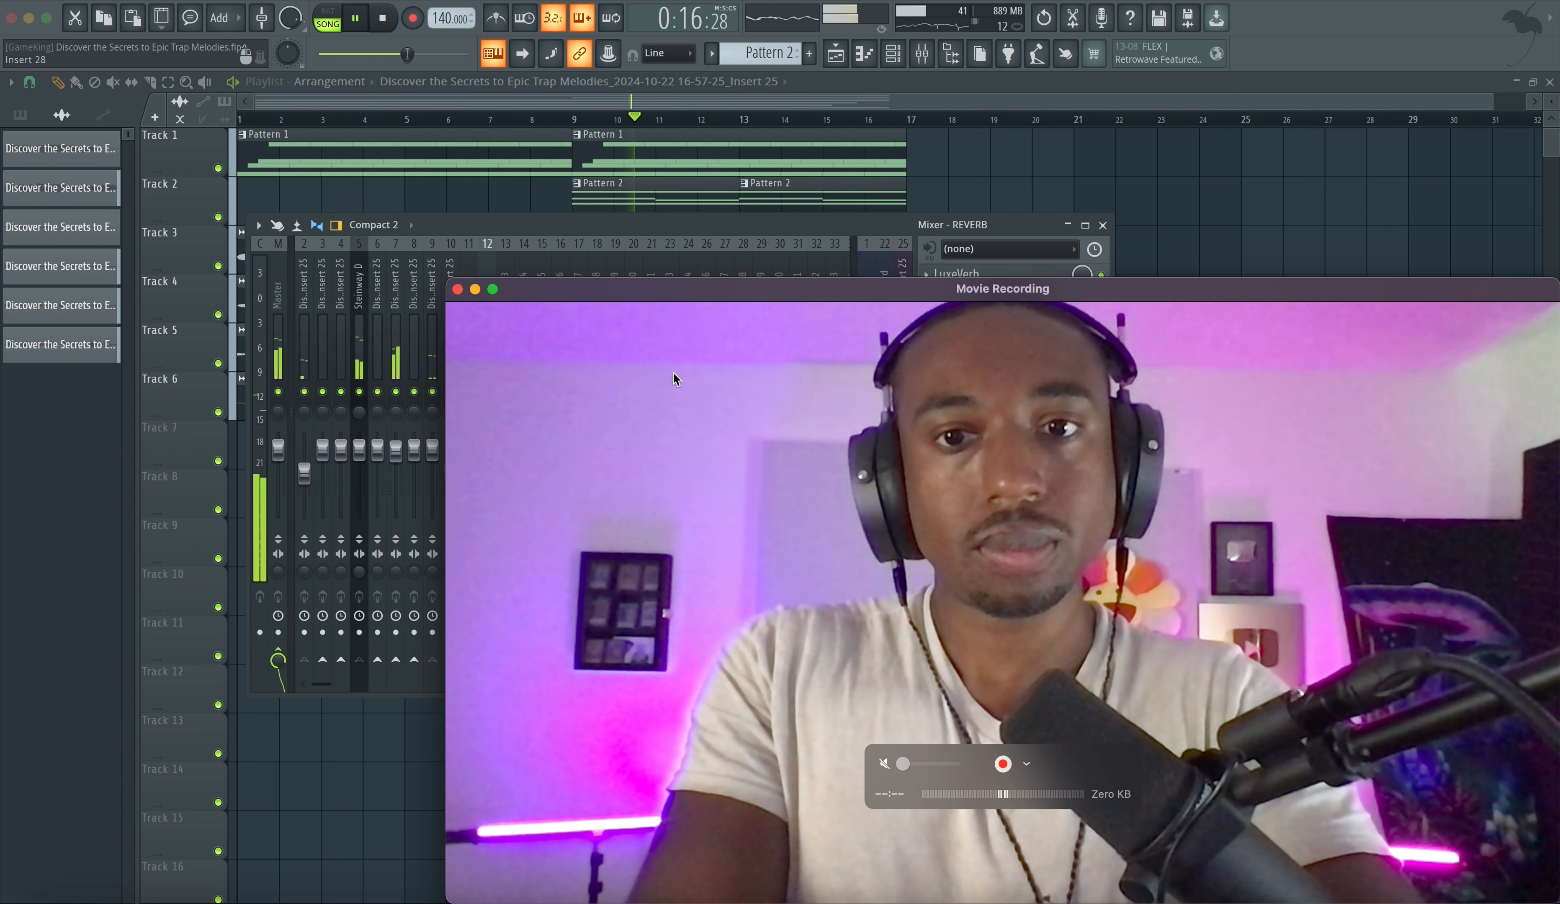
pyautogui.moveTo(446, 279); pyautogui.dragTo(867, 591)
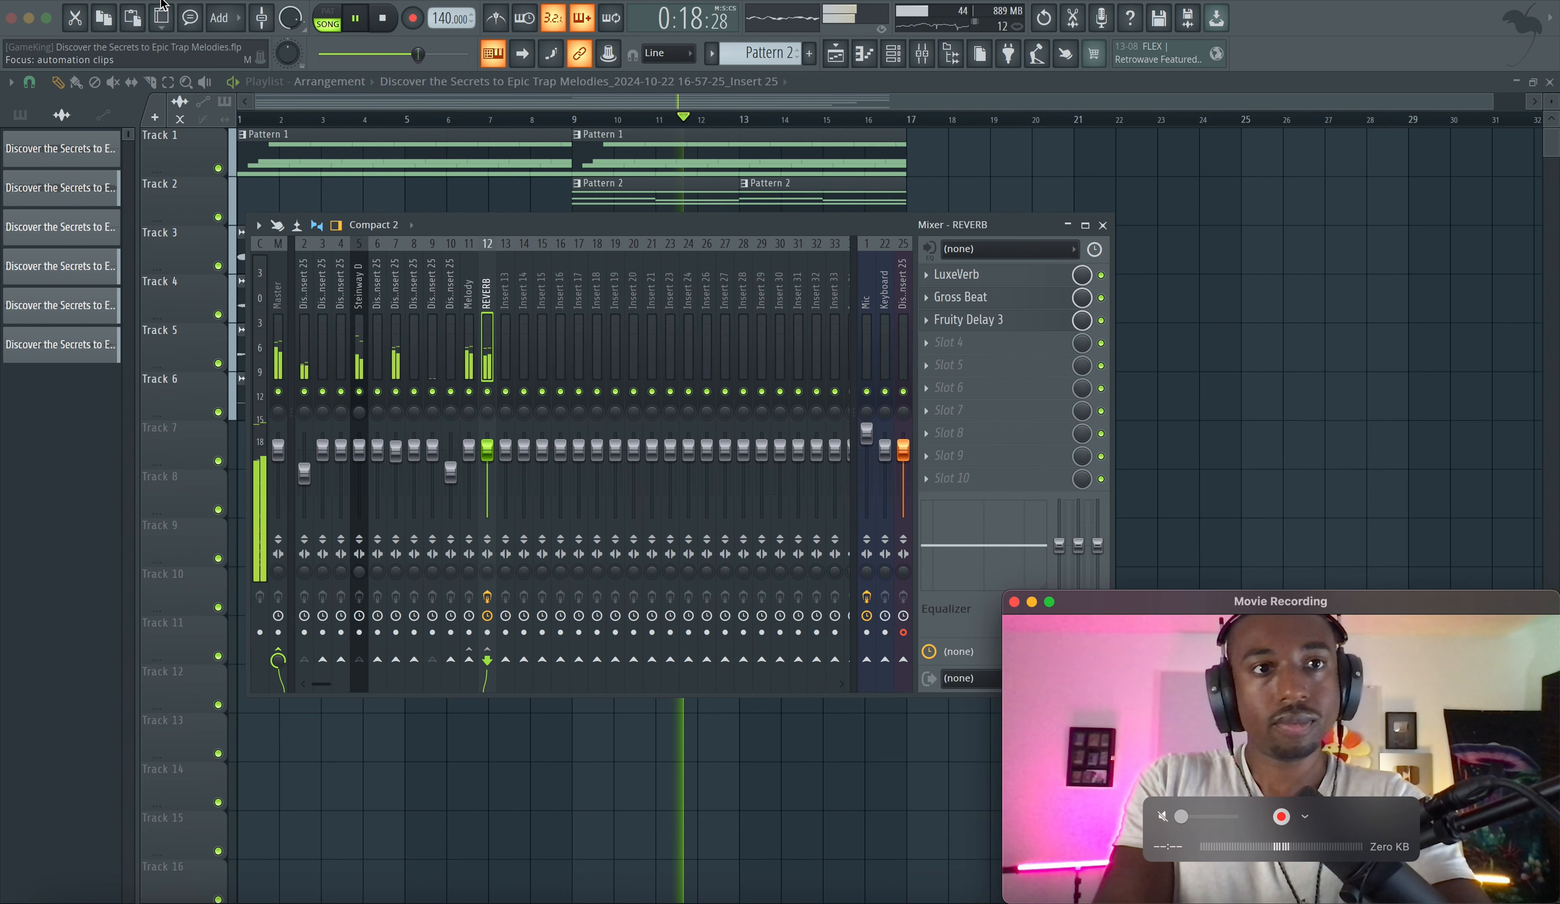
pyautogui.click(244, 2)
# - Create an automation clip for the Gross Beat mix level on the REVERB insert
pyautogui.click(291, 81)
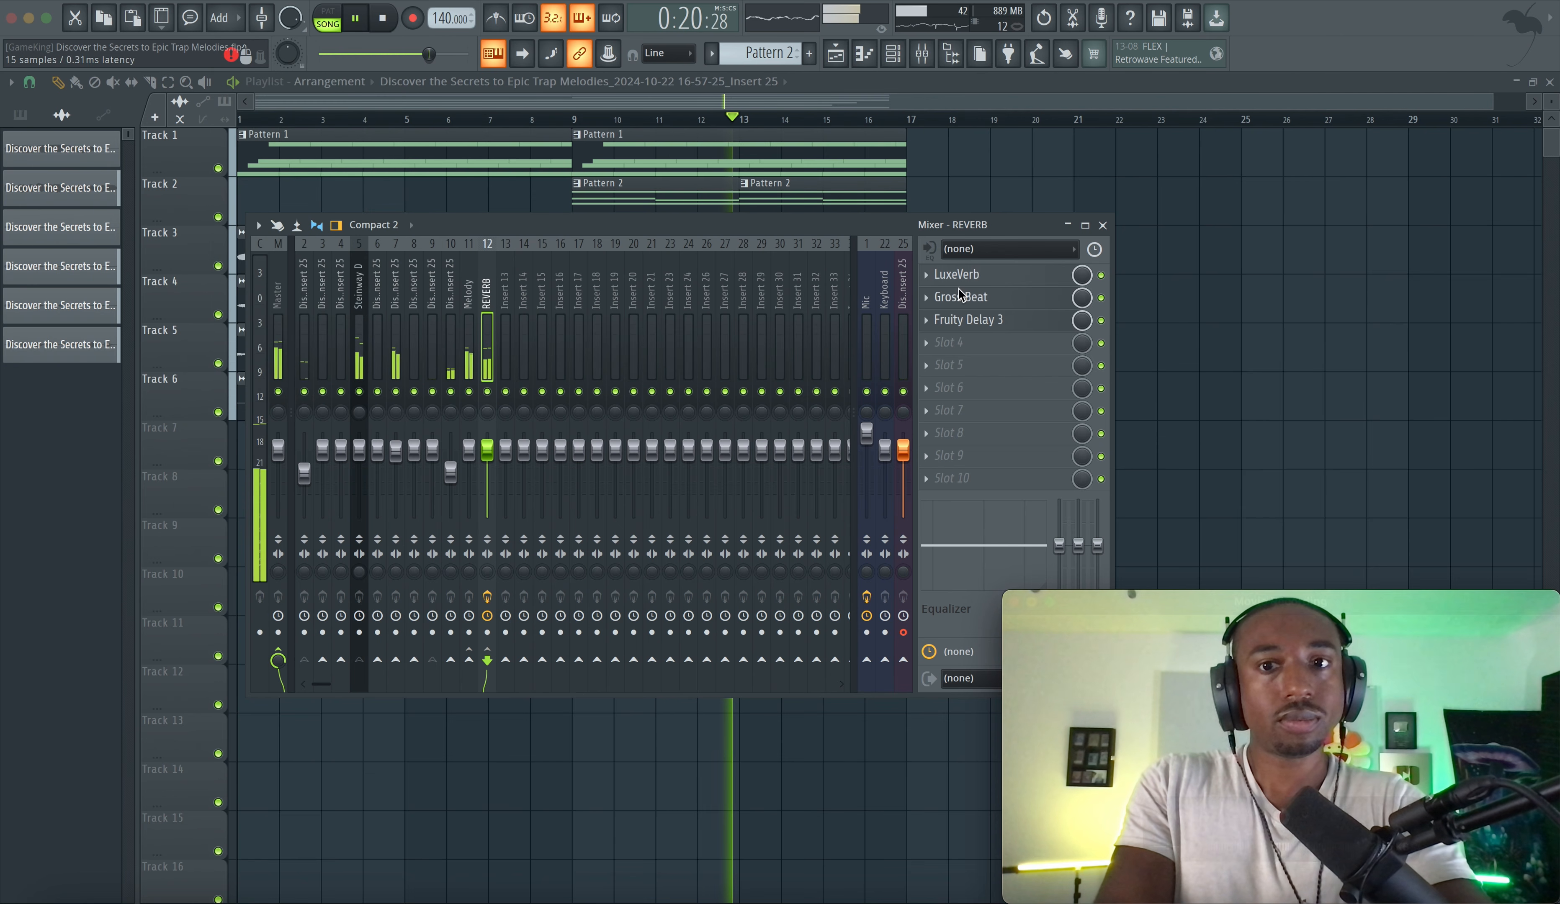
pyautogui.click(1209, 320)
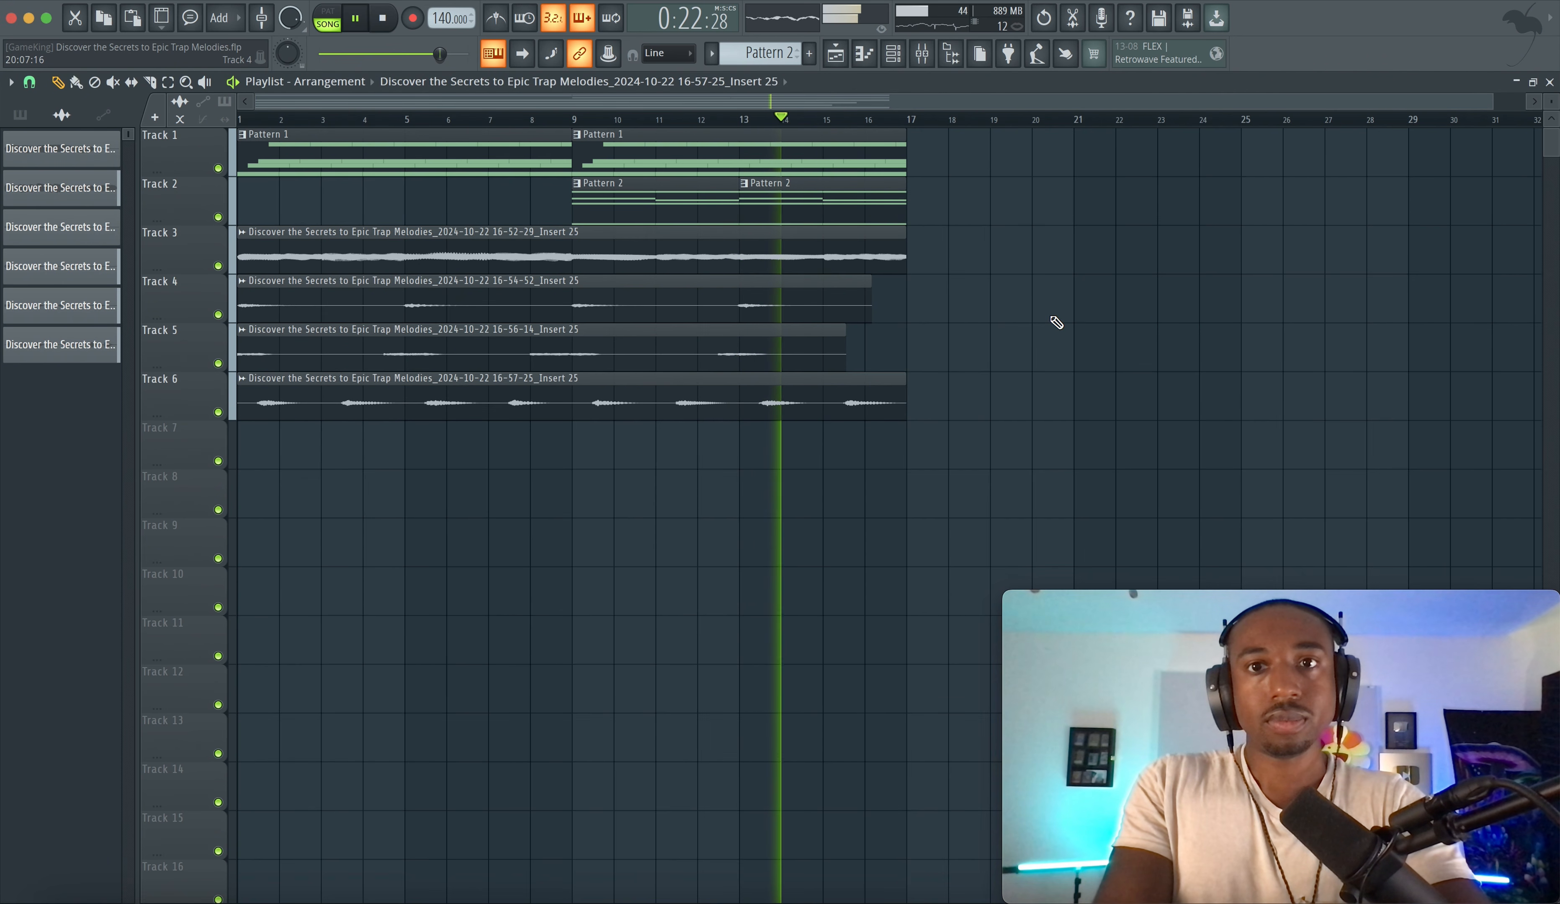
pyautogui.scroll(-3, 1050, 323)
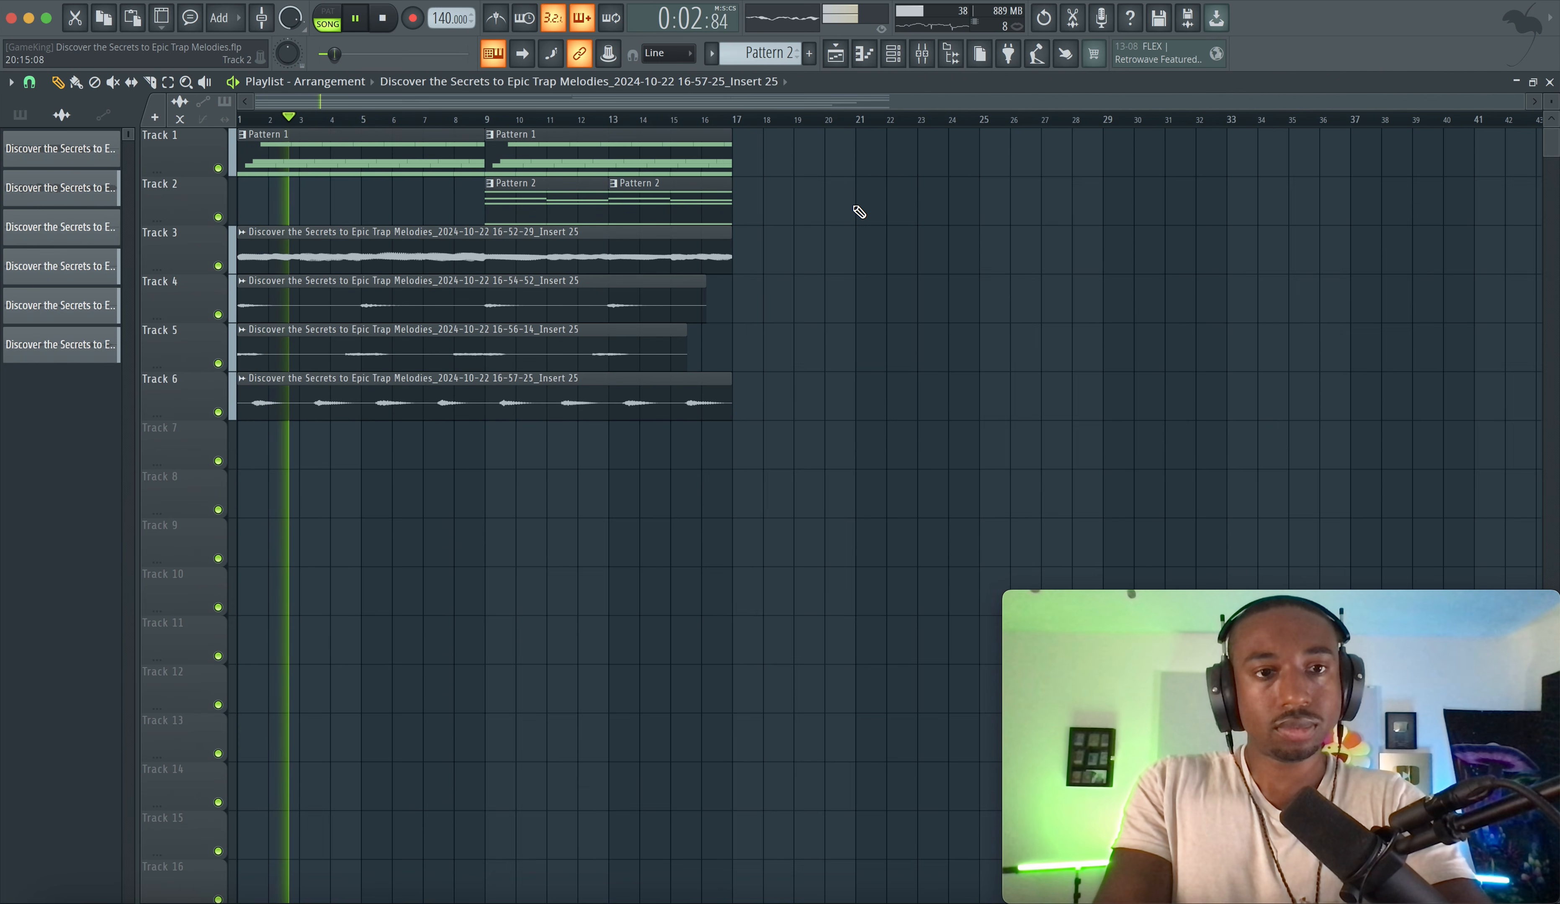
pyautogui.click(922, 54)
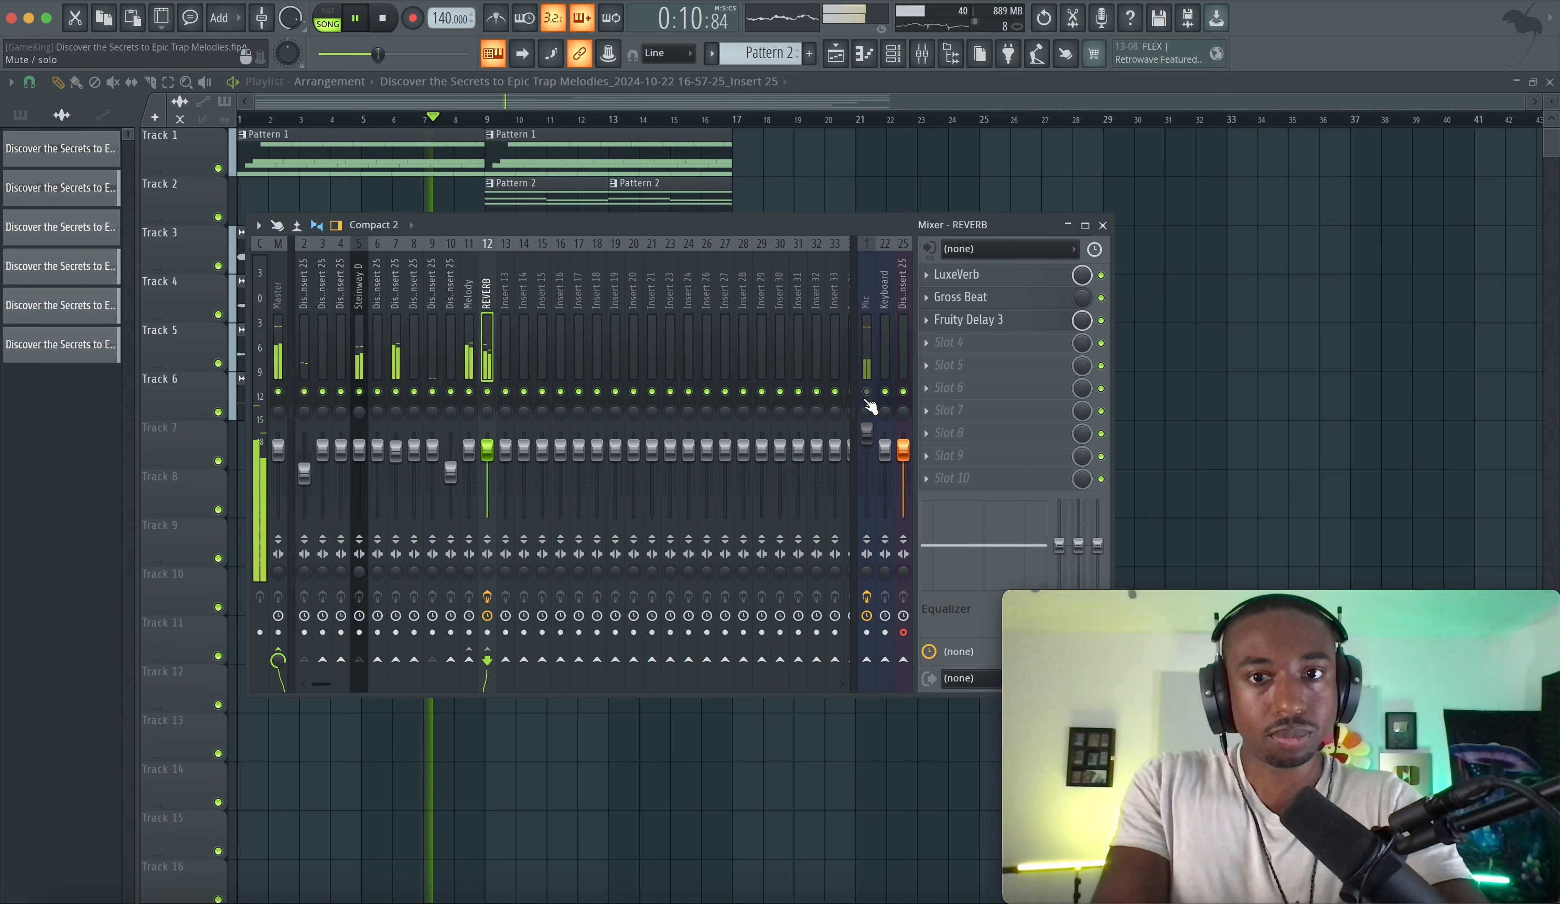
pyautogui.rightClick(1106, 298)
pyautogui.click(1118, 414)
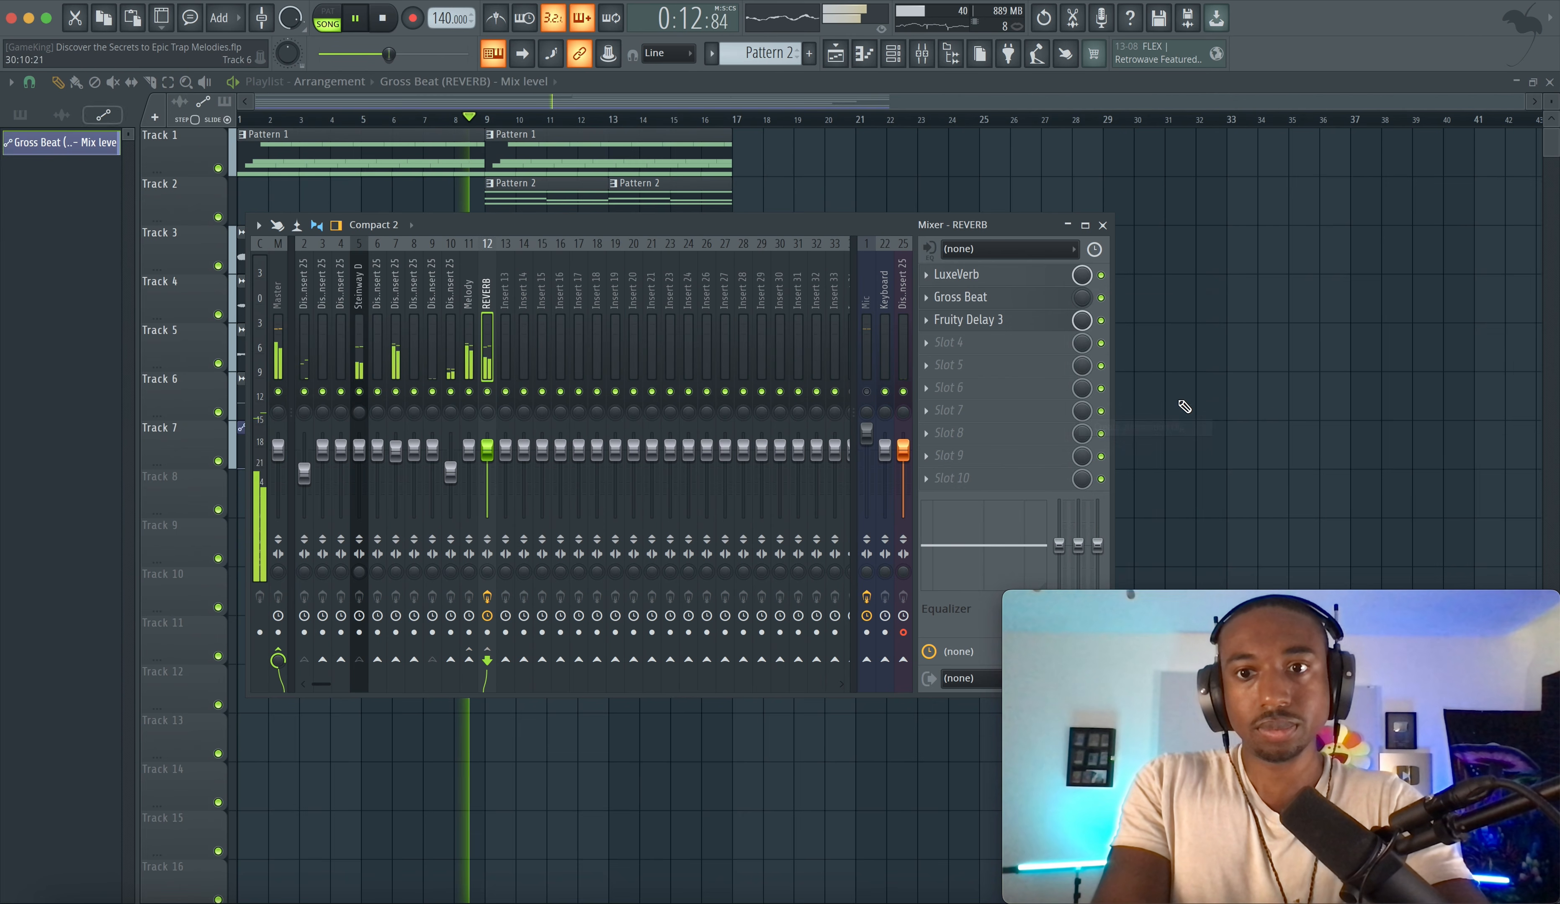
# - Duplicate the first 16 bars of the arrangement and stretch the Gross Beat automation clip to bar 33
pyautogui.click(1183, 411)
pyautogui.moveTo(748, 416); pyautogui.dragTo(795, 147)
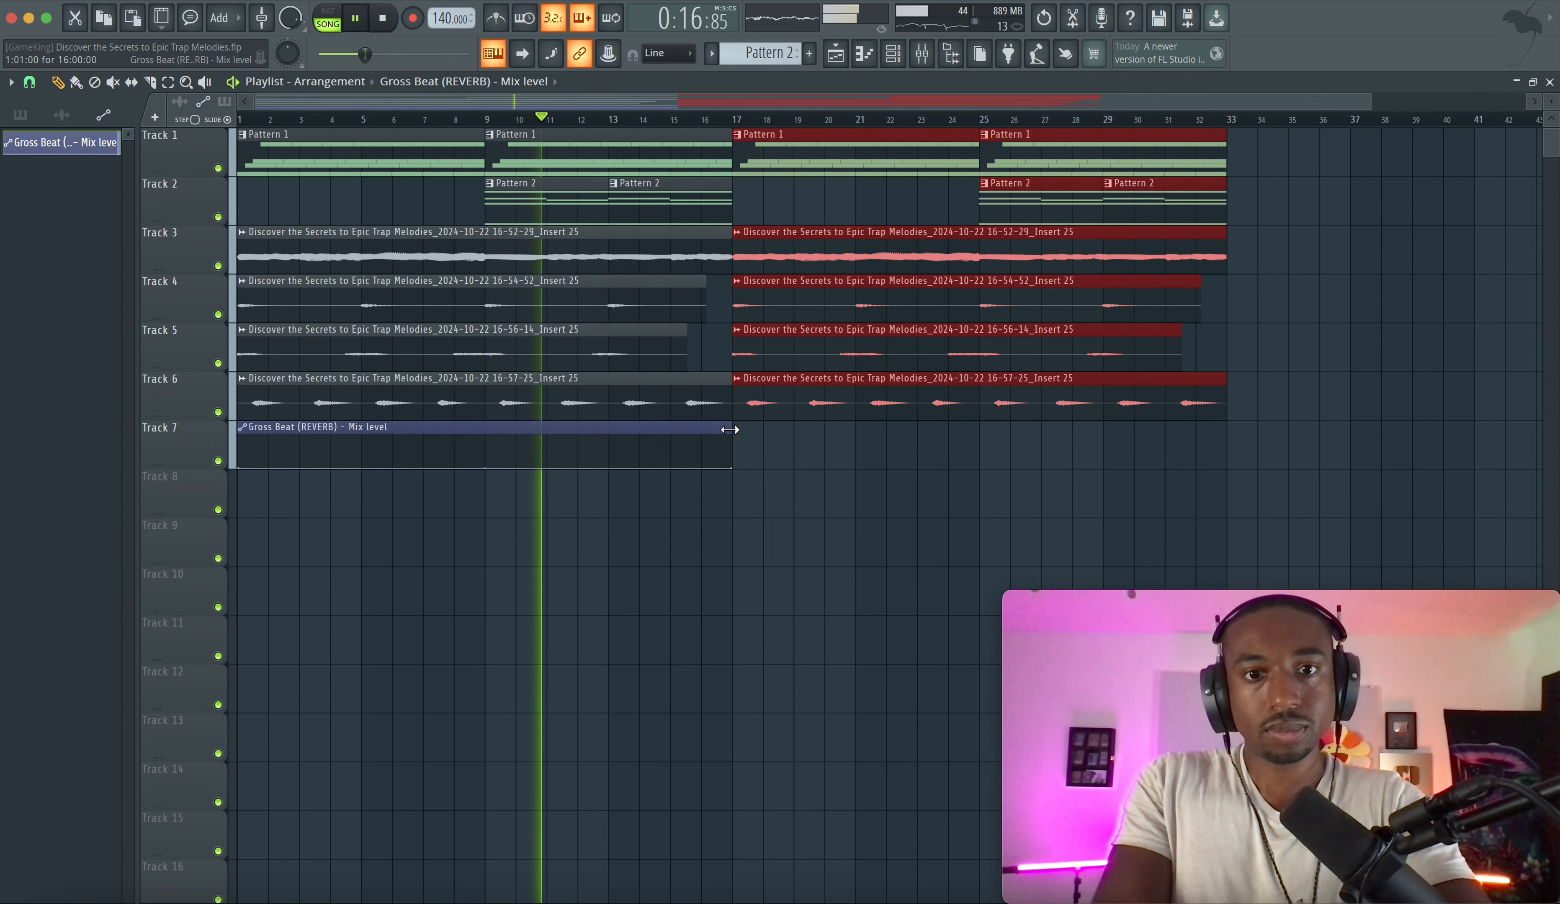
pyautogui.moveTo(733, 429); pyautogui.dragTo(1213, 428)
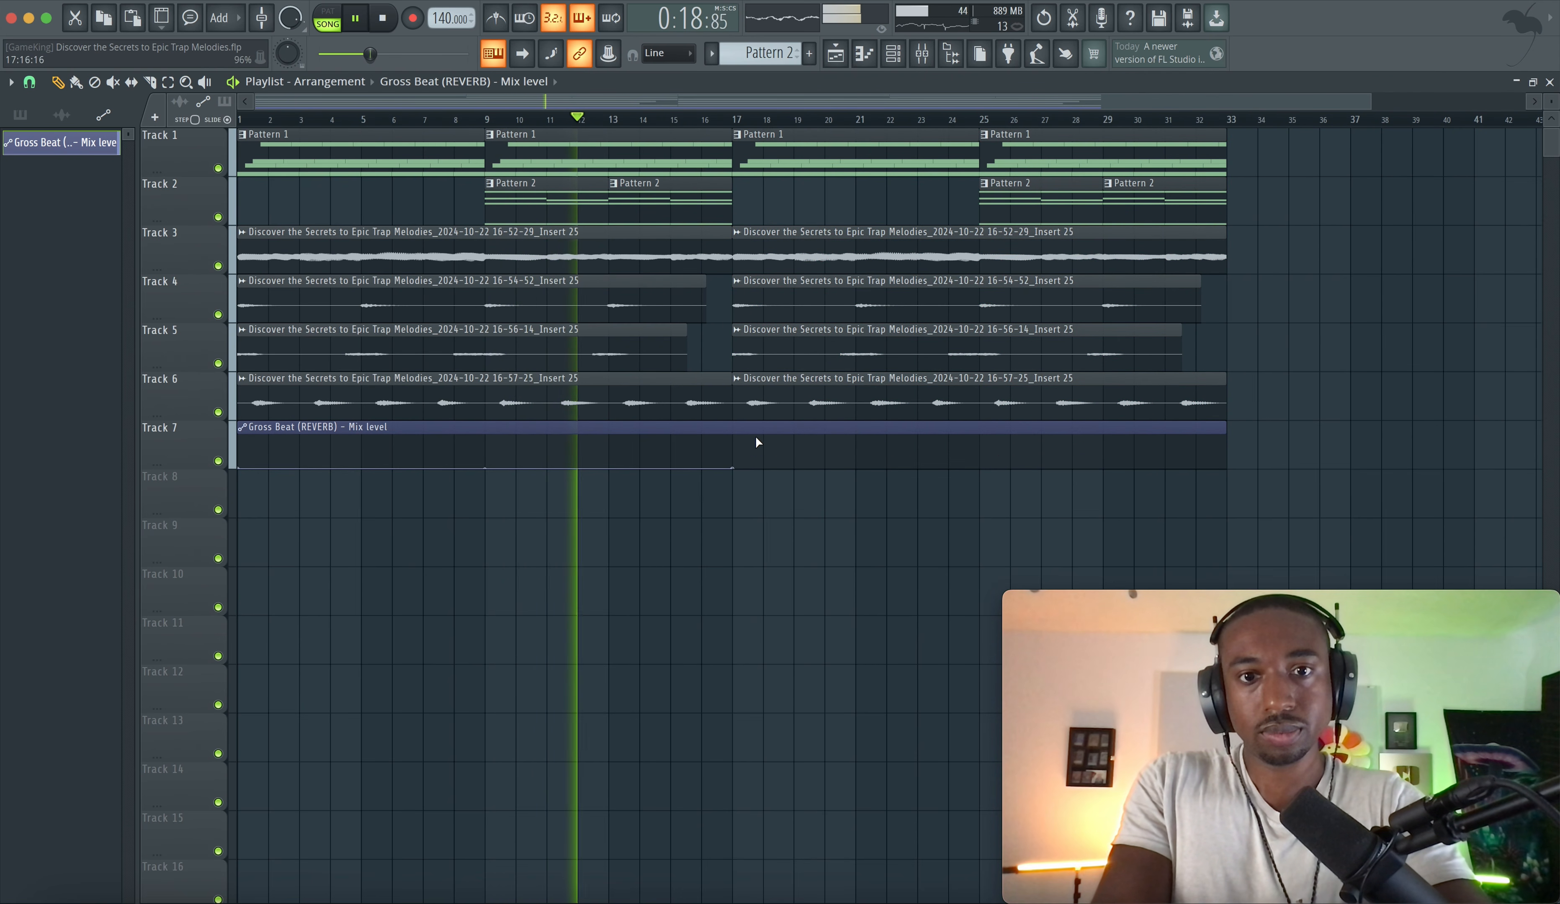
# - Shape the Gross Beat mix-level automation into a ramp rising from about bar 13 to bar 17
pyautogui.rightClick(735, 444)
pyautogui.rightClick(1220, 444)
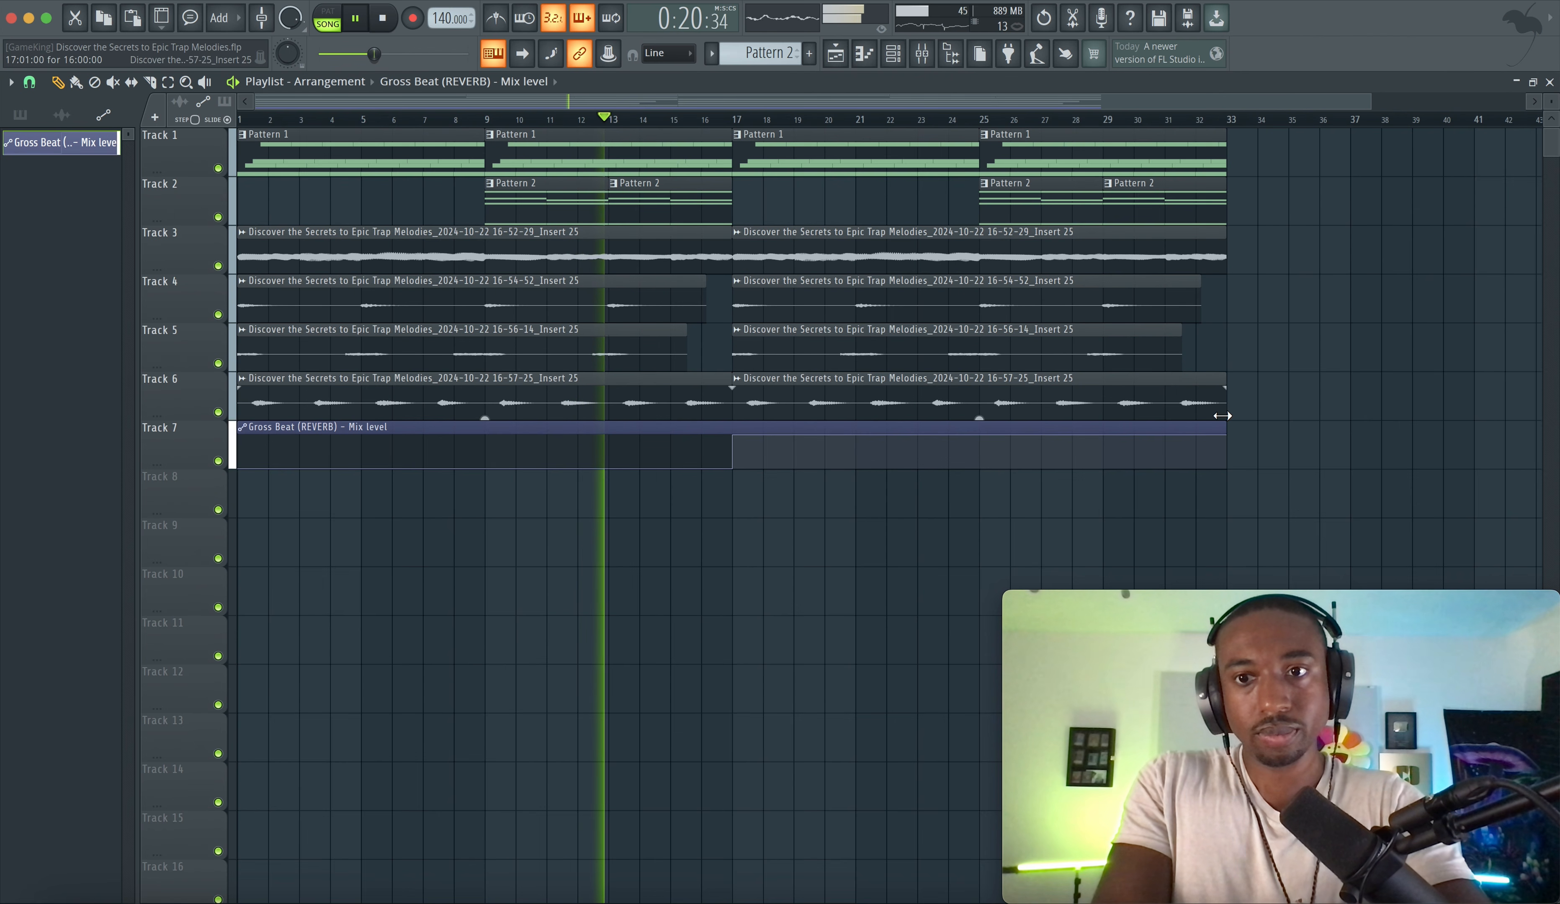
pyautogui.rightClick(1216, 456)
pyautogui.click(732, 469)
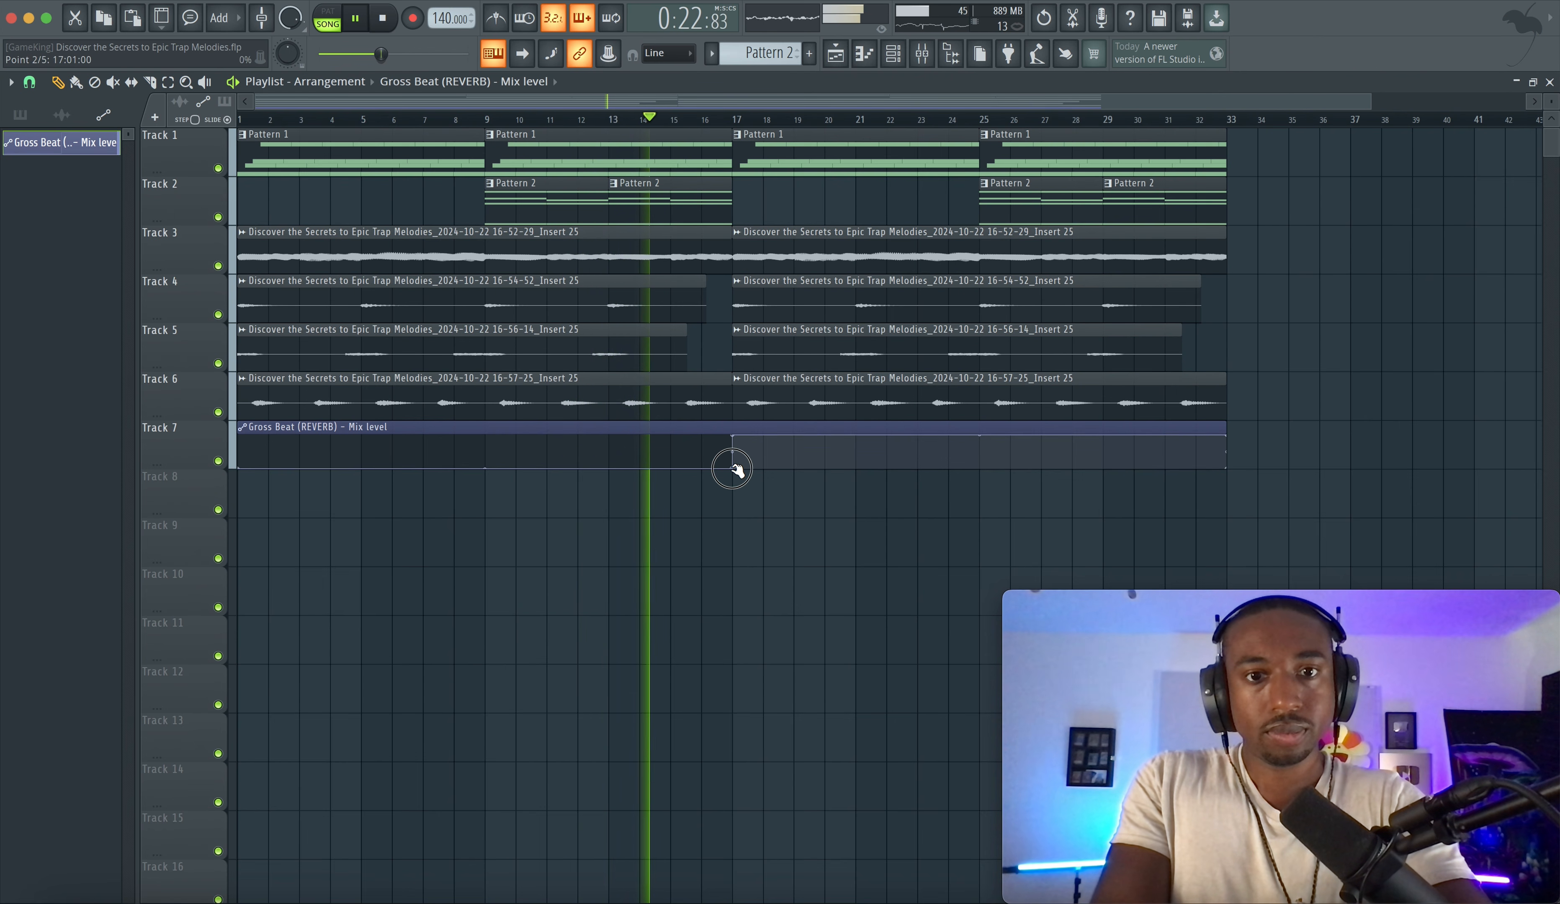
pyautogui.rightClick(732, 466)
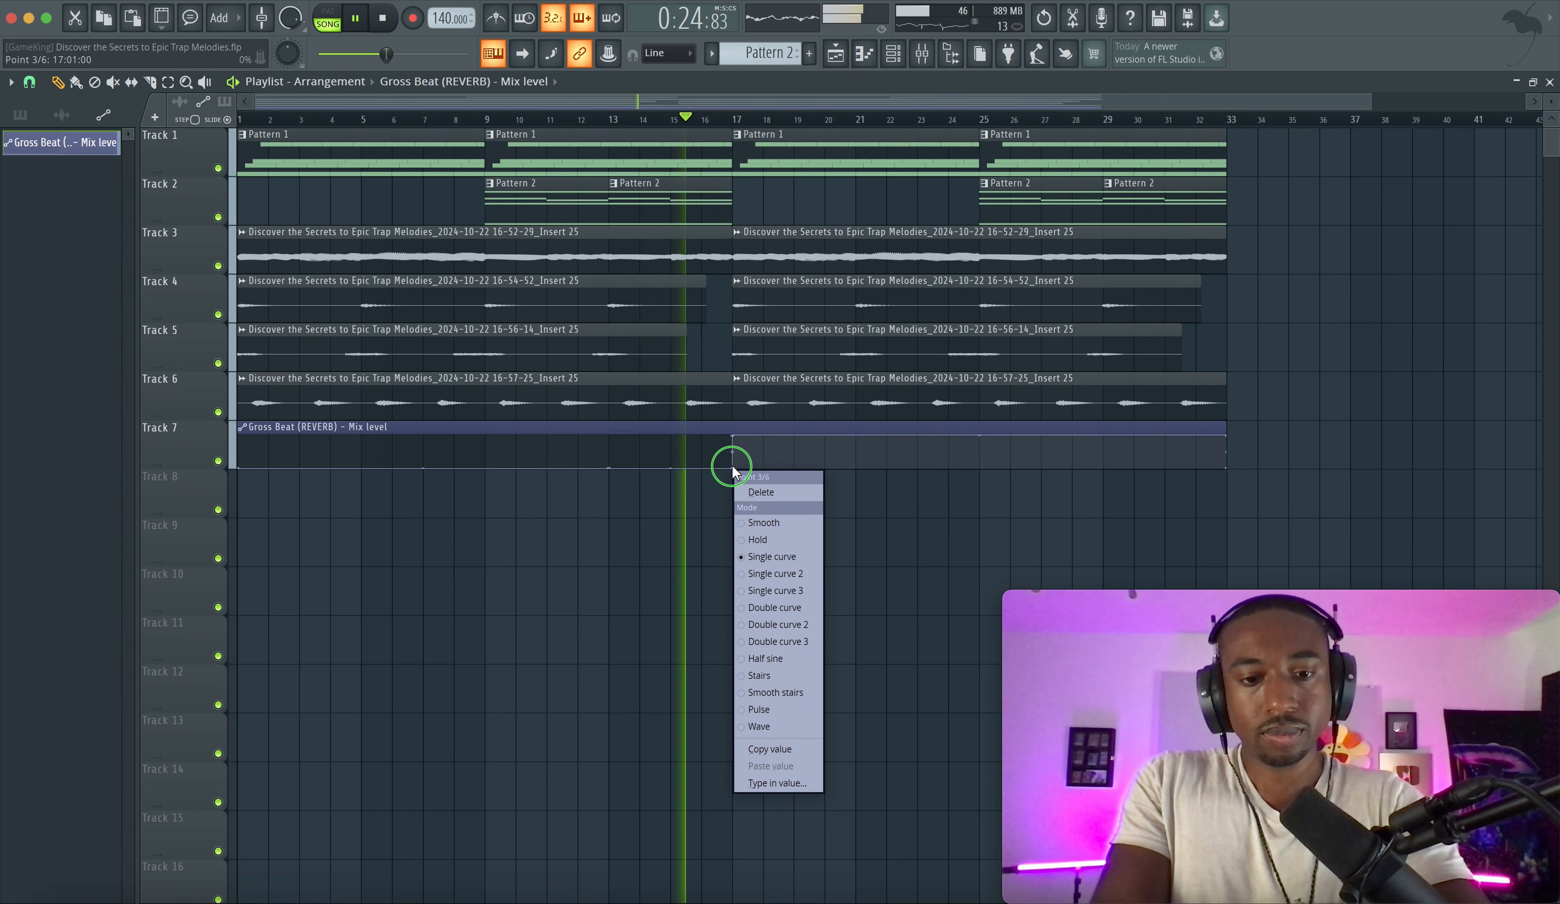
pyautogui.click(740, 492)
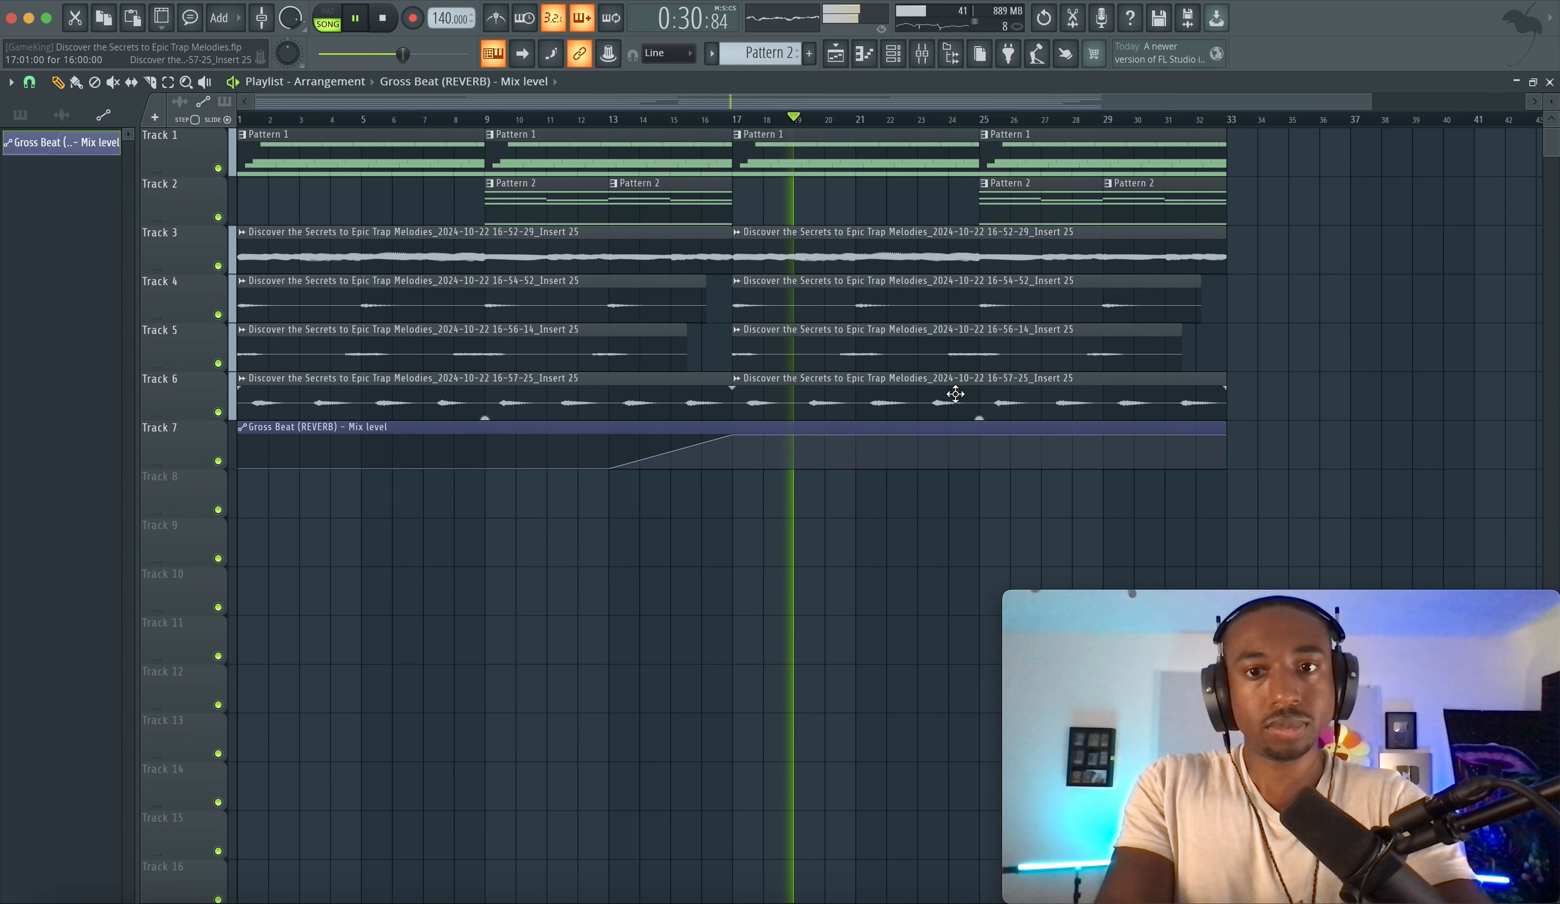
# - Open the settings of the second Insert 25 audio clip on Track 5 and close them
pyautogui.moveTo(973, 415); pyautogui.dragTo(979, 416)
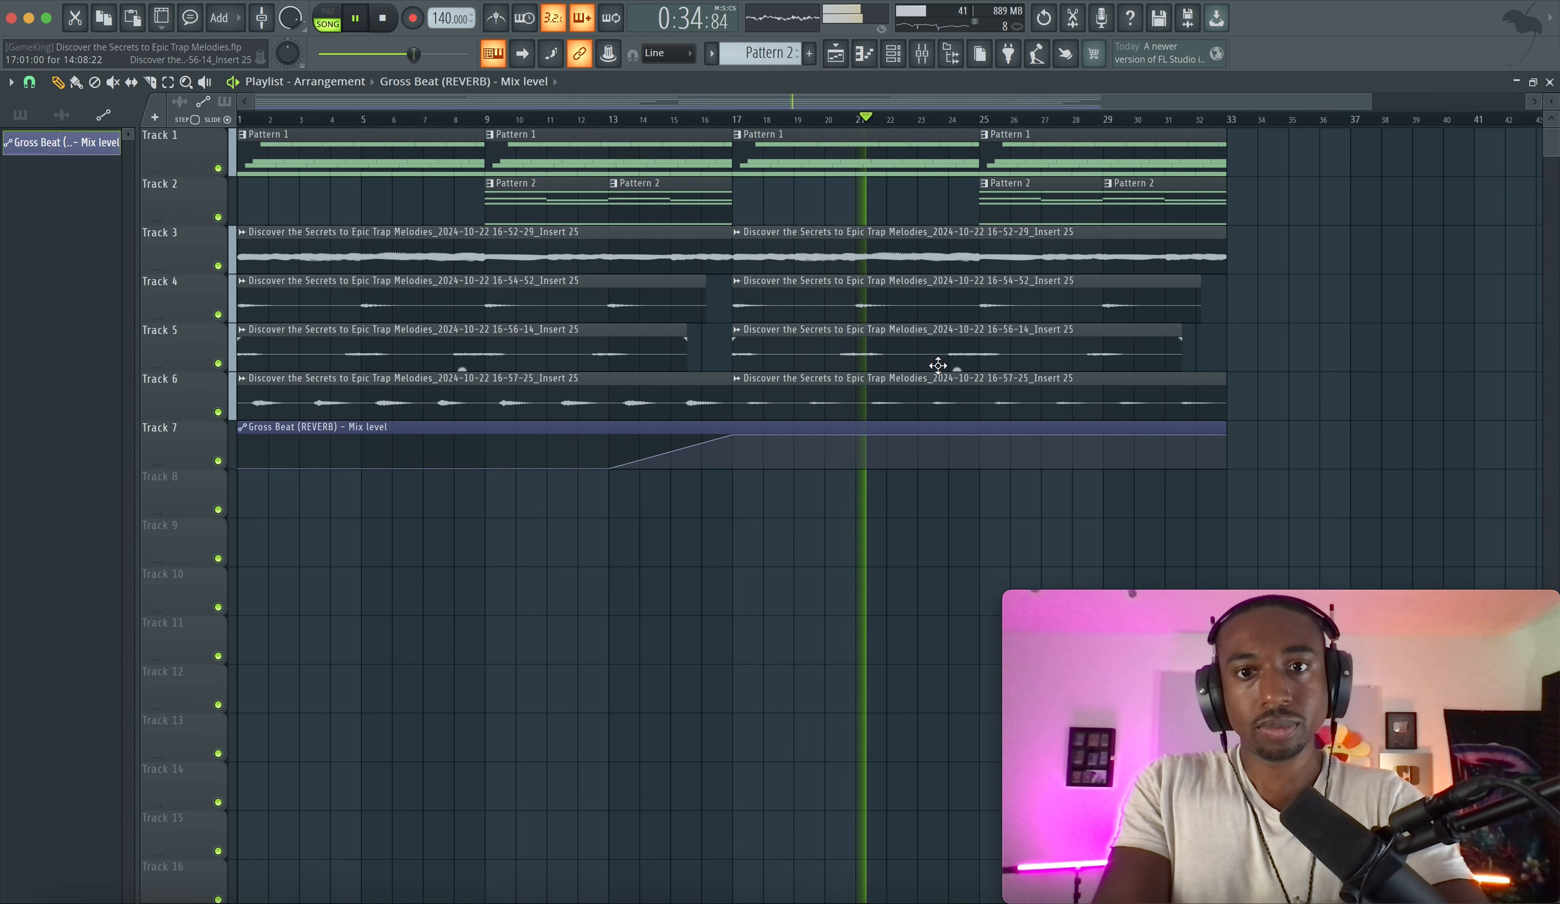
pyautogui.click(928, 342)
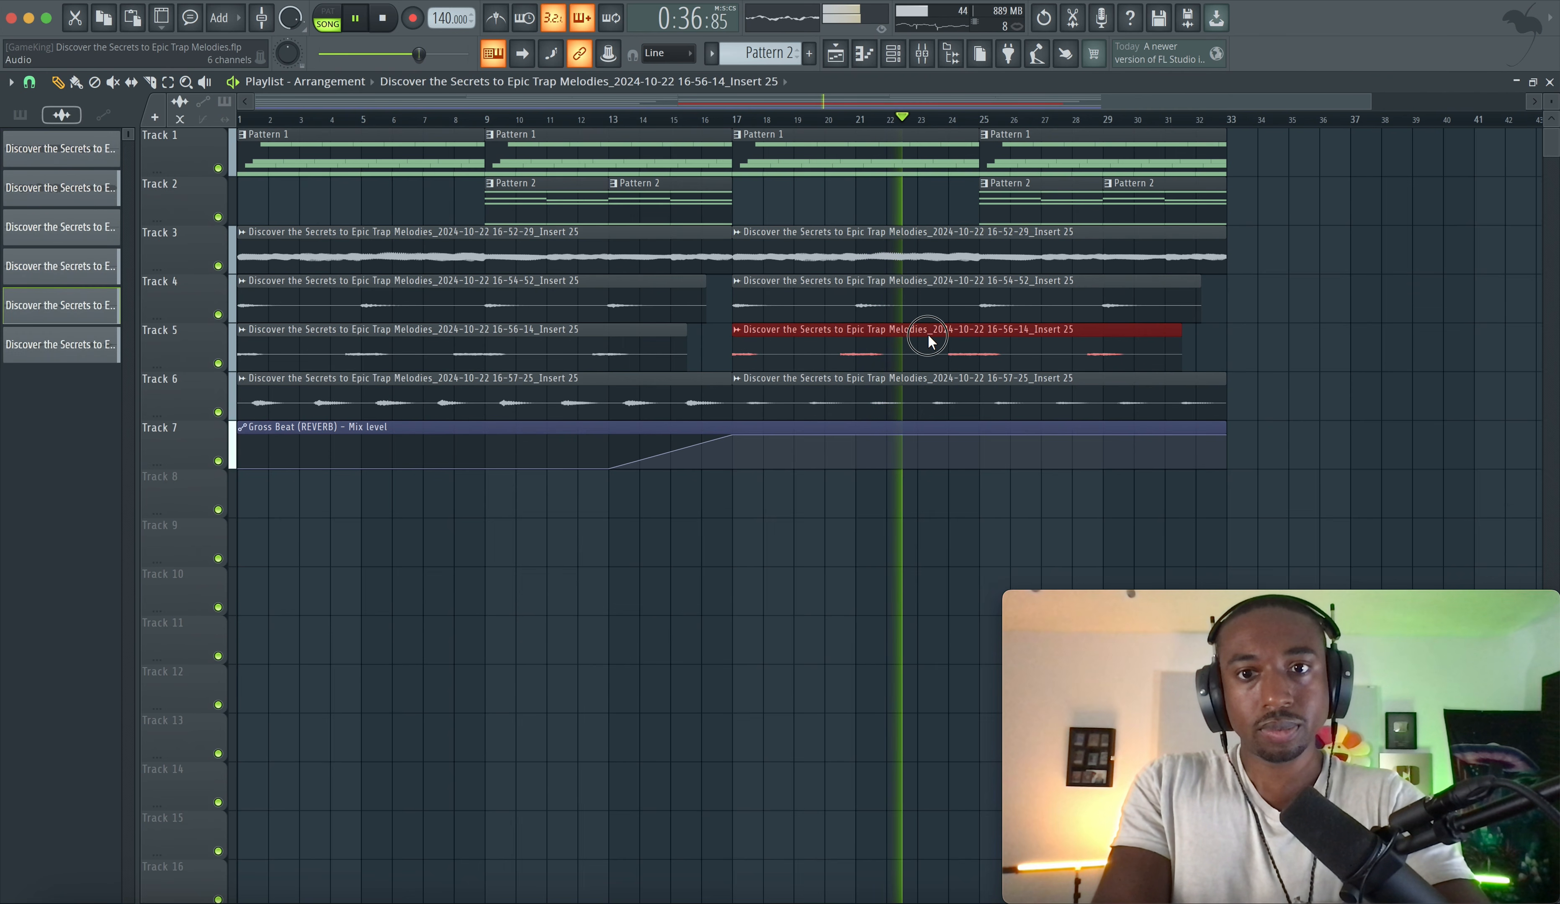
pyautogui.doubleClick(927, 333)
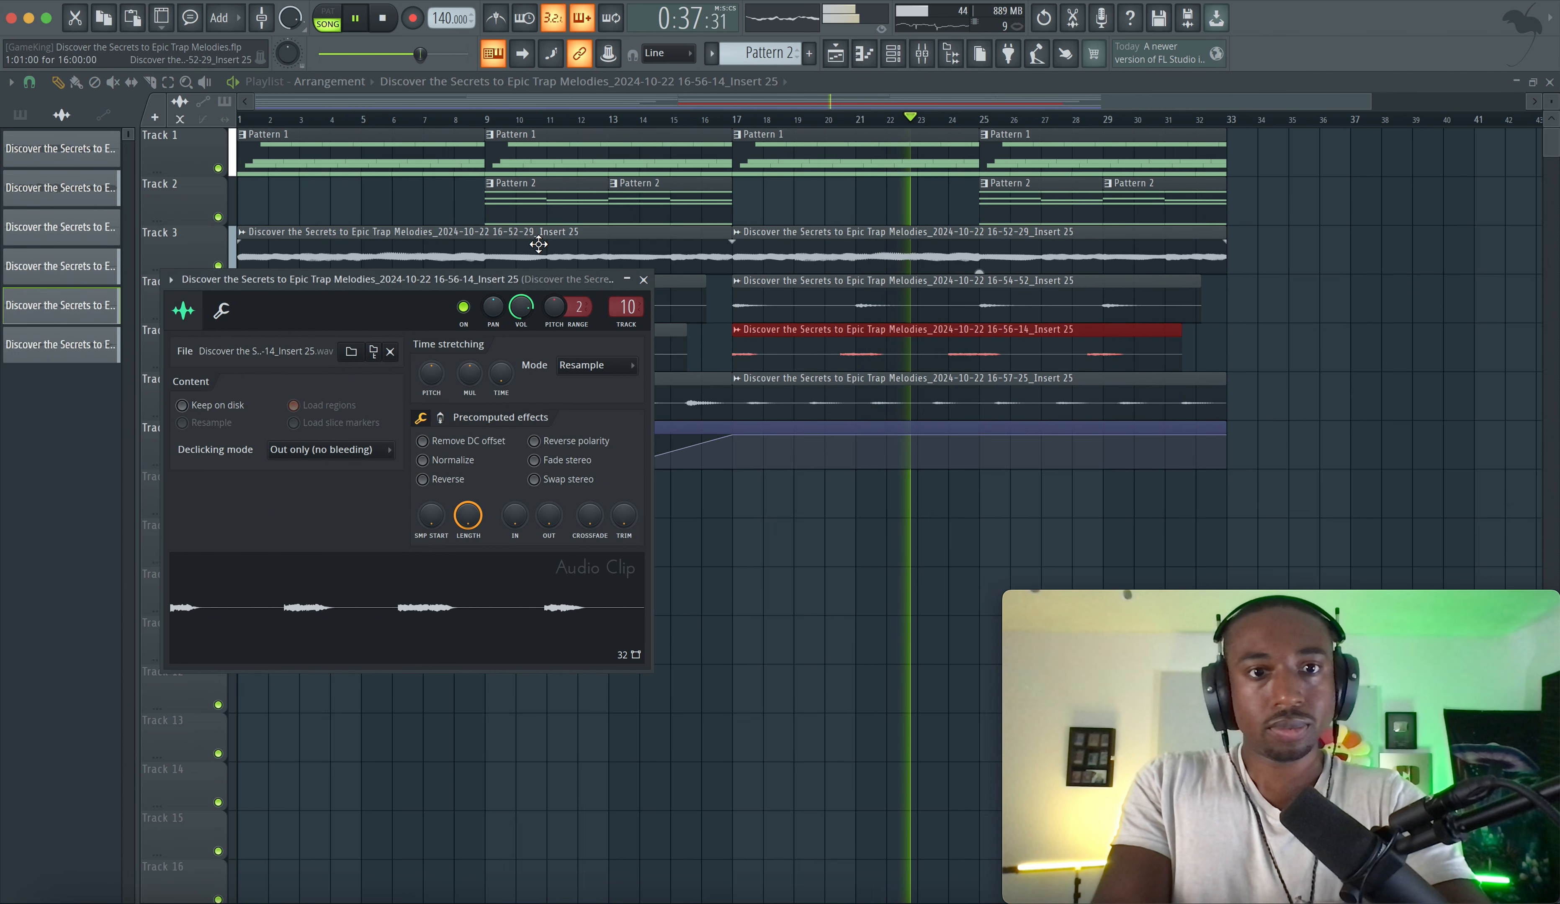
pyautogui.click(643, 279)
pyautogui.keyDown('super'); pyautogui.click(748, 539); pyautogui.keyUp('super')
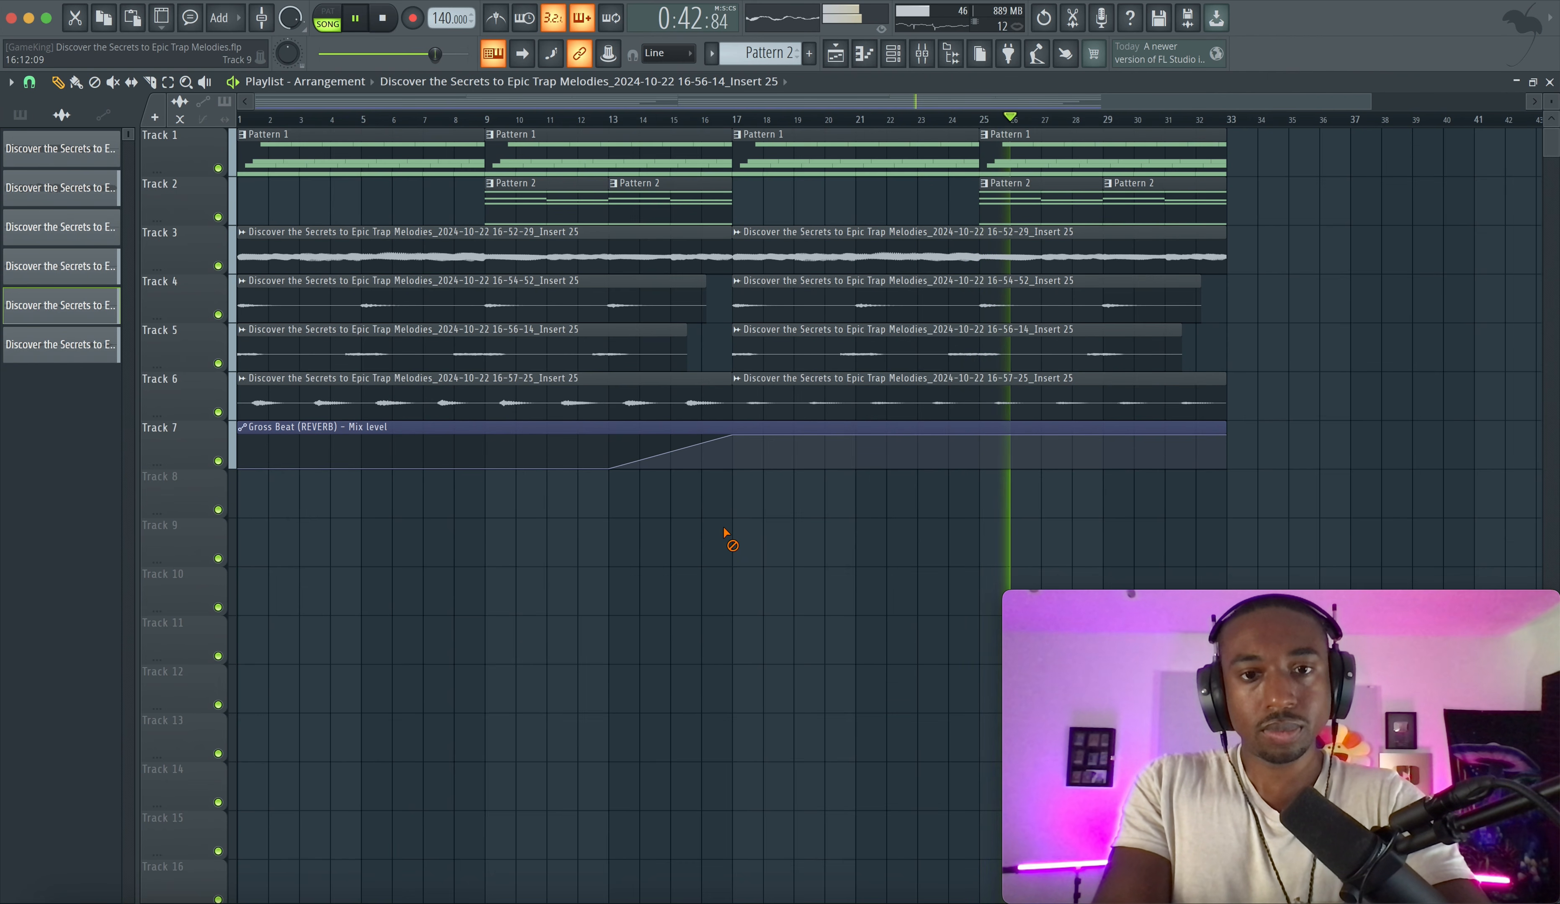
# - Inspect the Steinway D and Melody inserts in the mixer, then close it and play the project
pyautogui.click(918, 66)
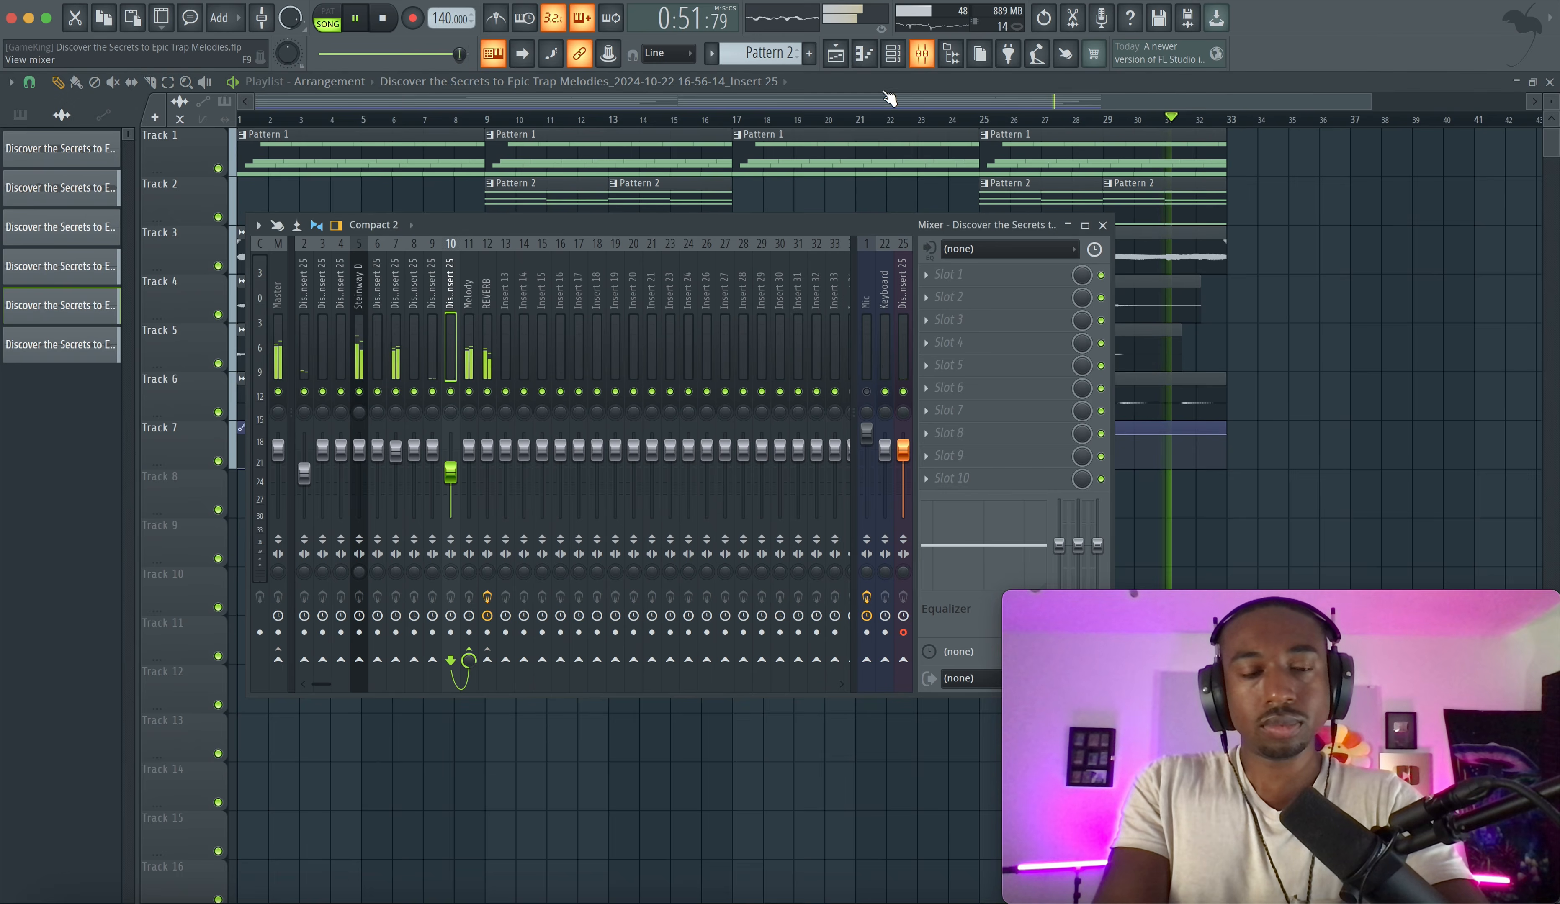
pyautogui.click(359, 357)
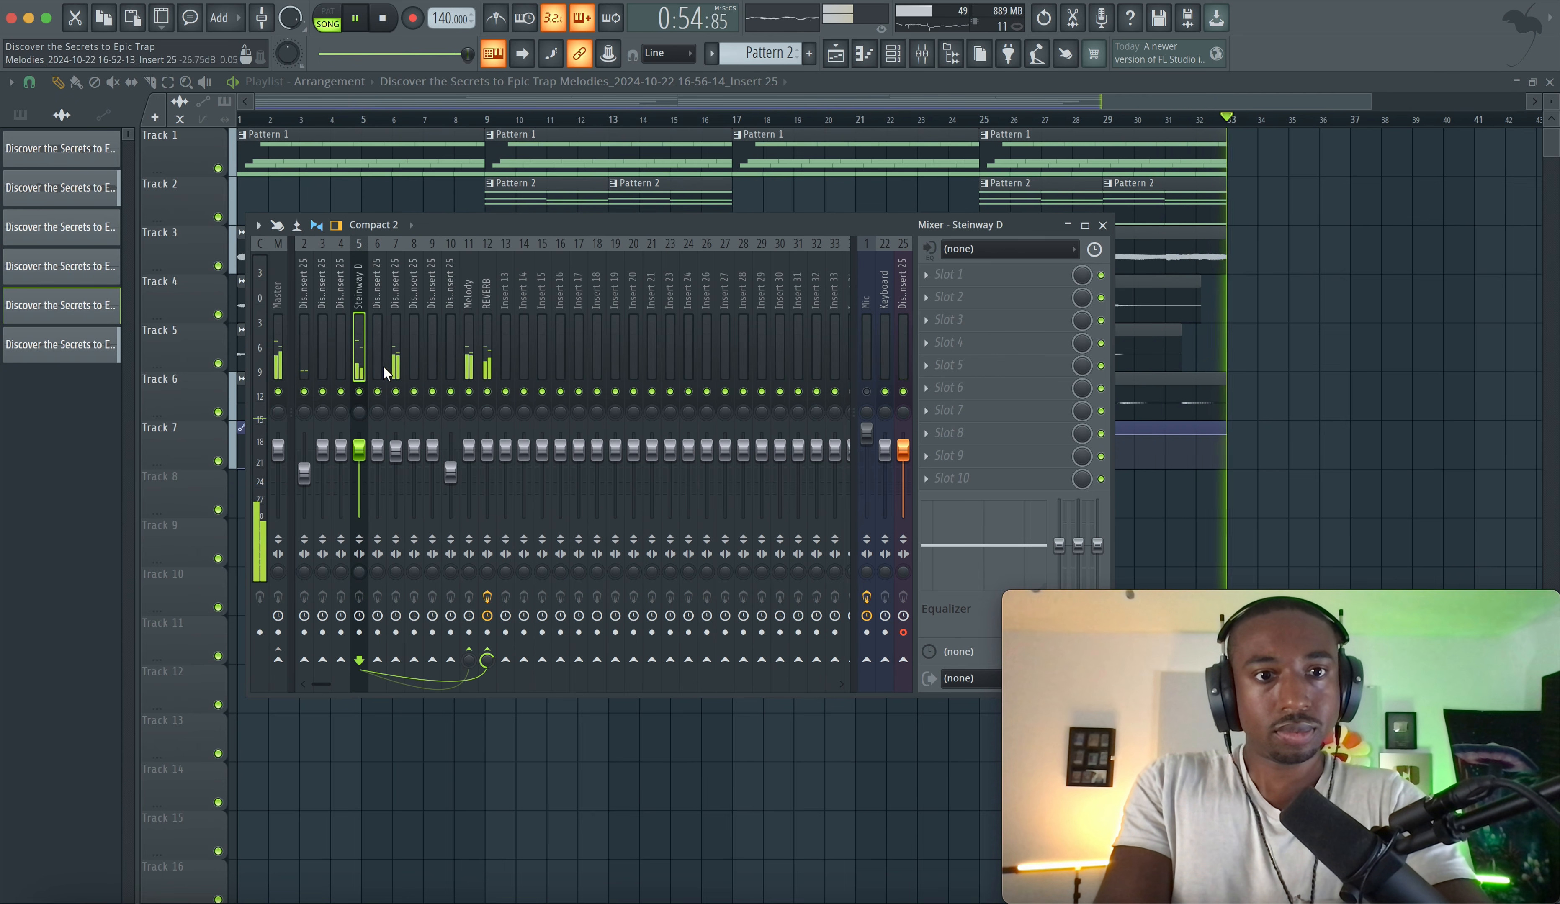
pyautogui.click(396, 364)
pyautogui.click(476, 363)
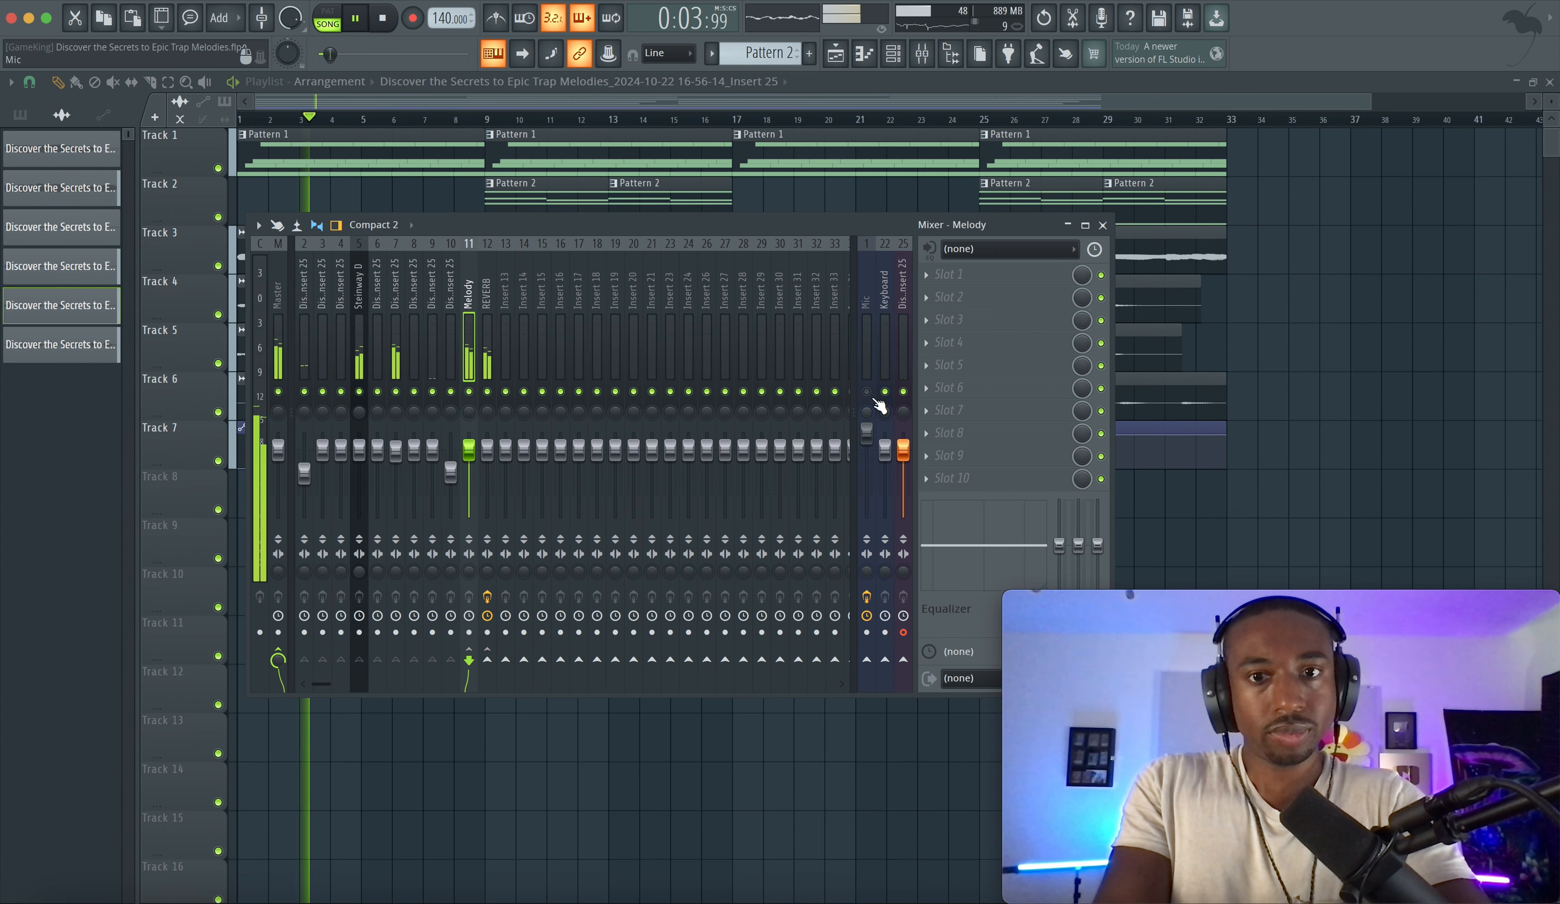
pyautogui.press('F9')
pyautogui.press('space')
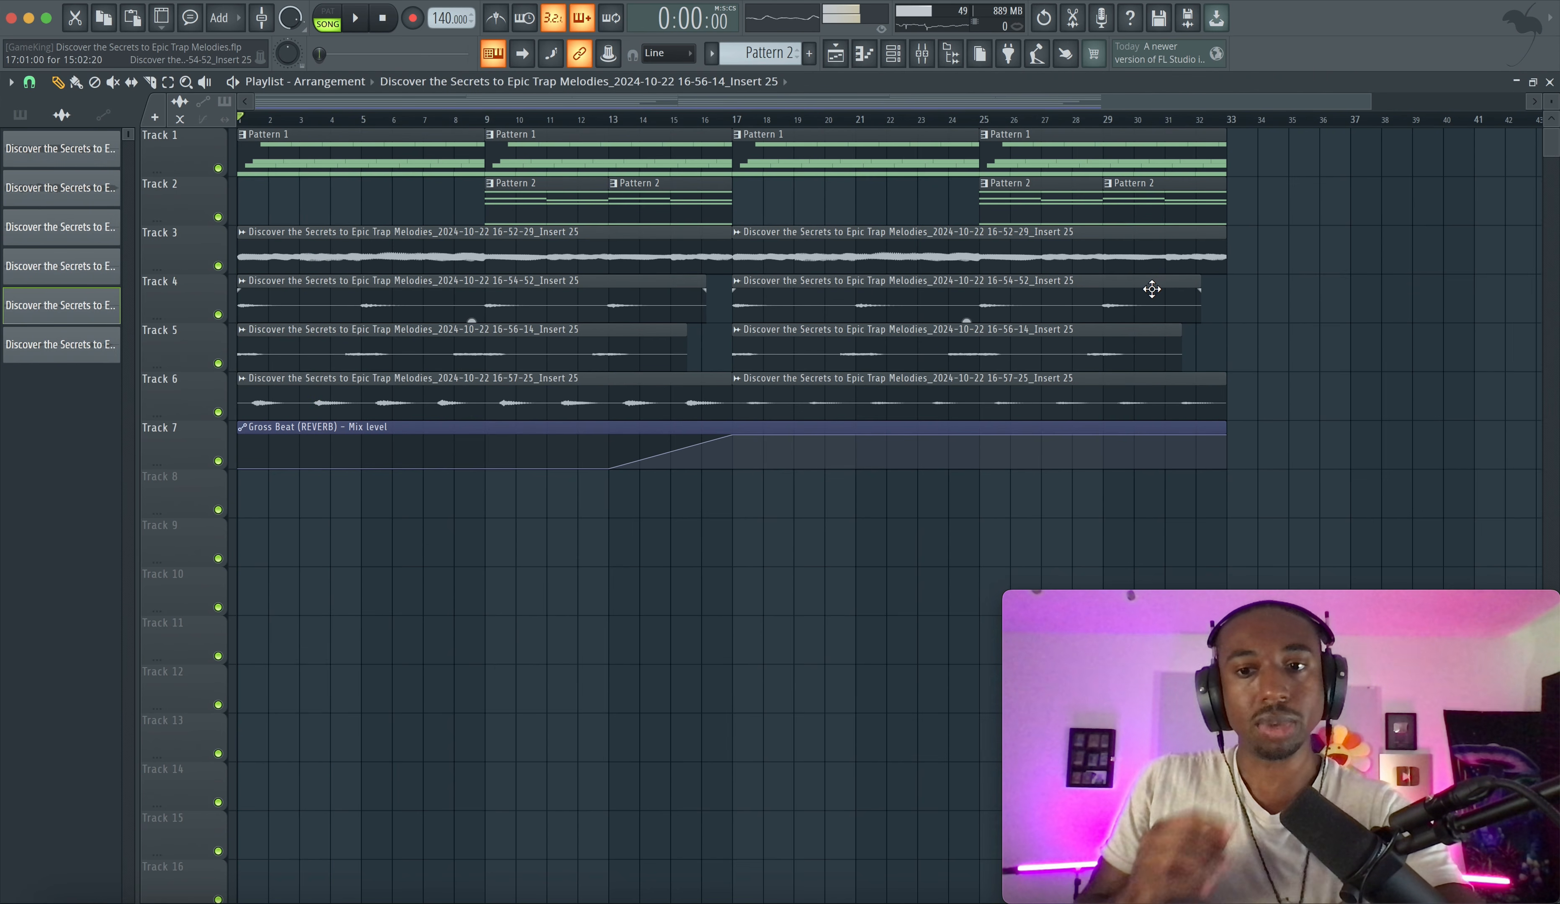